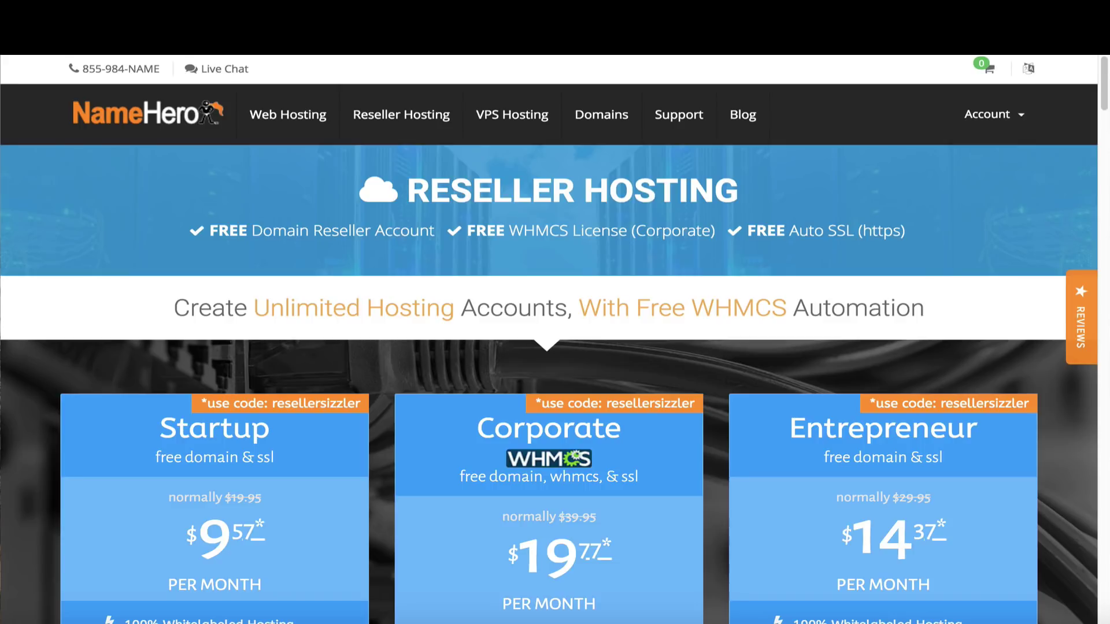
Quit the TextEdit application.
{"action": "scroll", "coordinate": [289, 408], "scroll_direction": "down", "scroll_amount": 5}
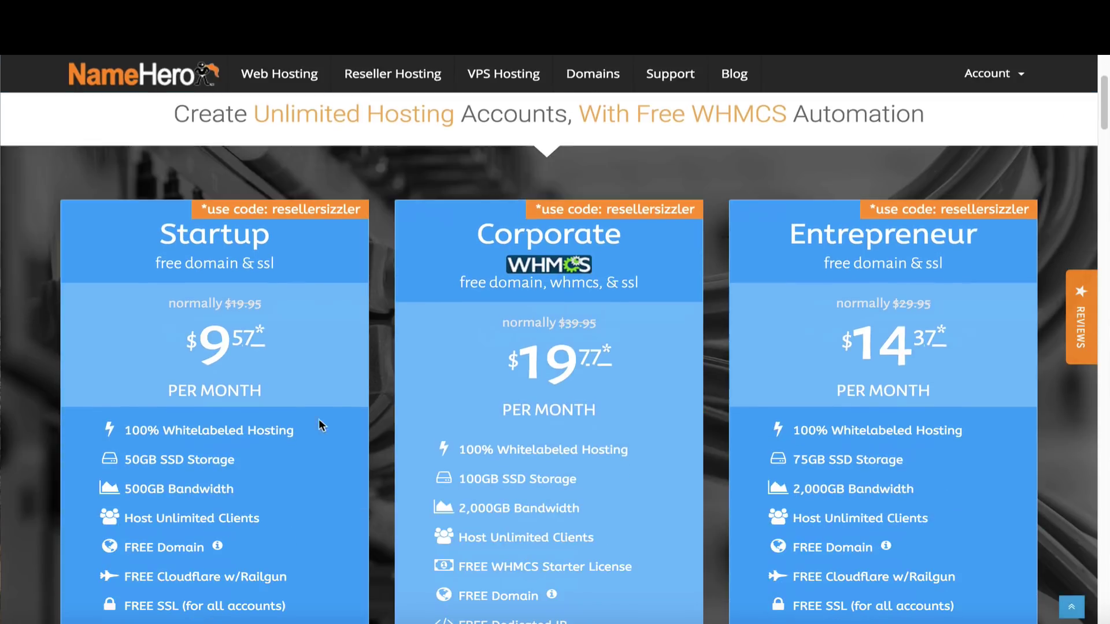
{"action": "scroll", "coordinate": [330, 412], "scroll_direction": "down", "scroll_amount": 2}
{"action": "scroll", "coordinate": [325, 411], "scroll_direction": "up", "scroll_amount": 2}
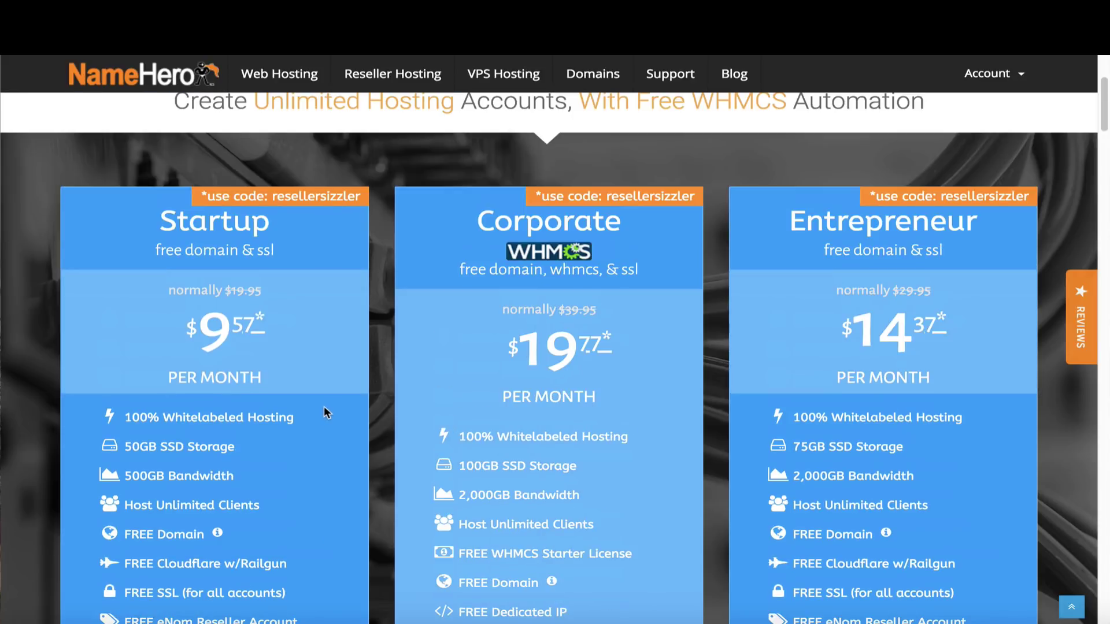
{"action": "scroll", "coordinate": [321, 414], "scroll_direction": "down", "scroll_amount": 2}
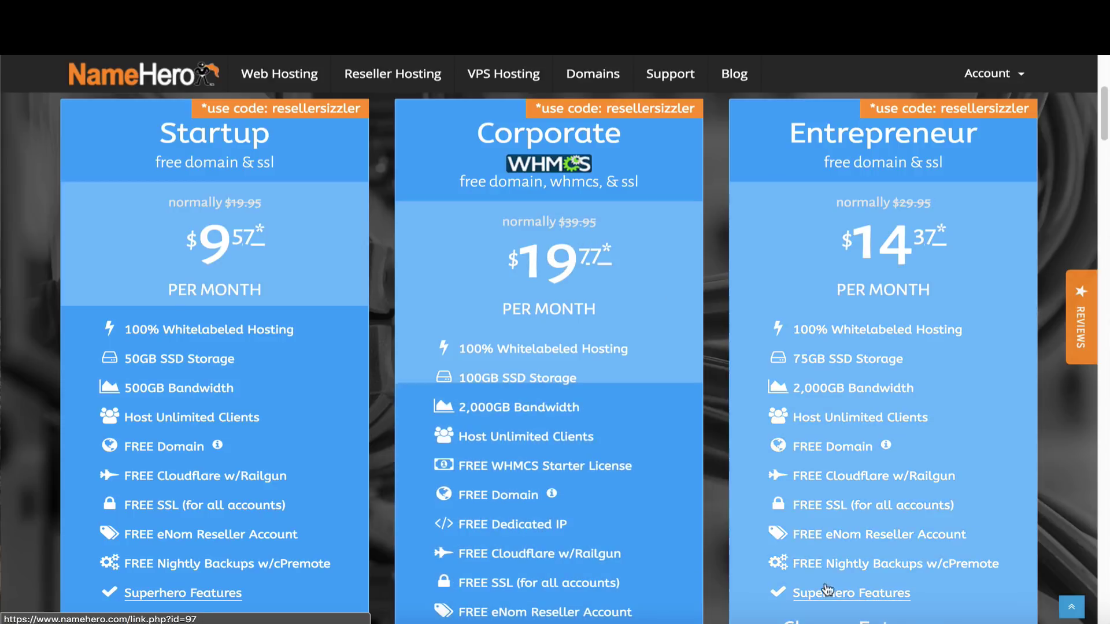
{"action": "right_click", "coordinate": [979, 621]}
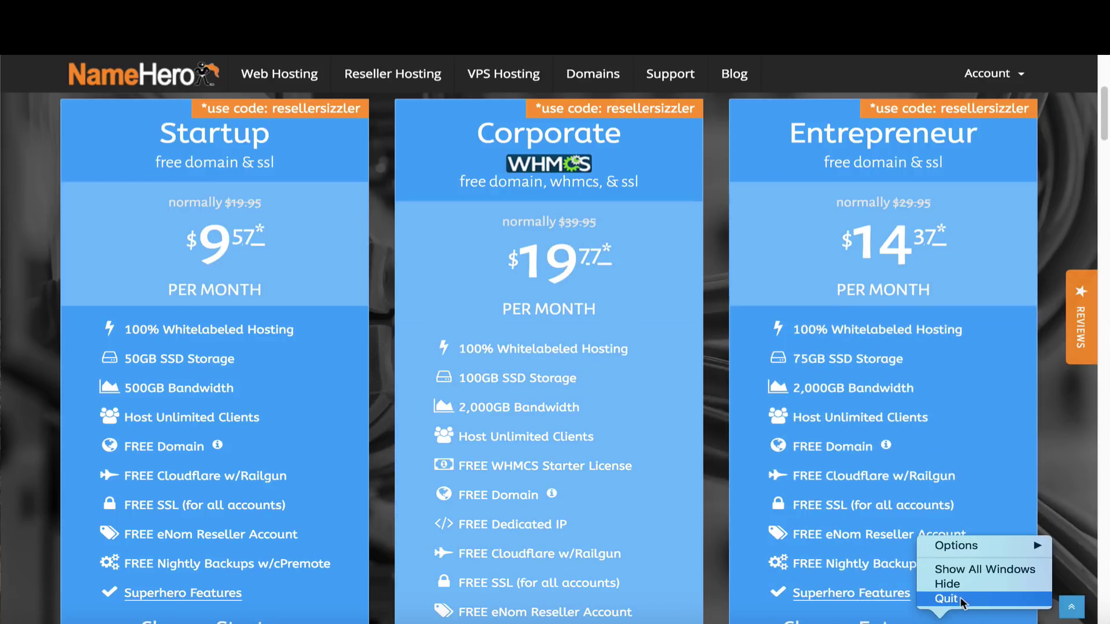
{"action": "left_click", "coordinate": [944, 597]}
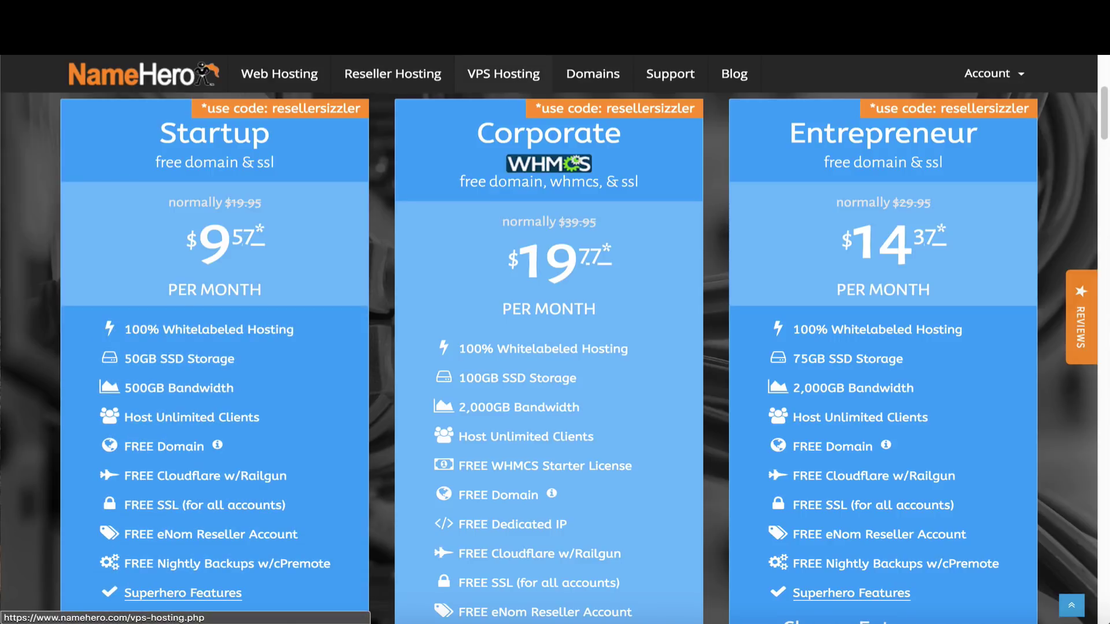
Browse NameHero's VPS hosting plans page.
{"action": "left_click", "coordinate": [503, 73]}
{"action": "scroll", "coordinate": [803, 393], "scroll_direction": "down", "scroll_amount": 2}
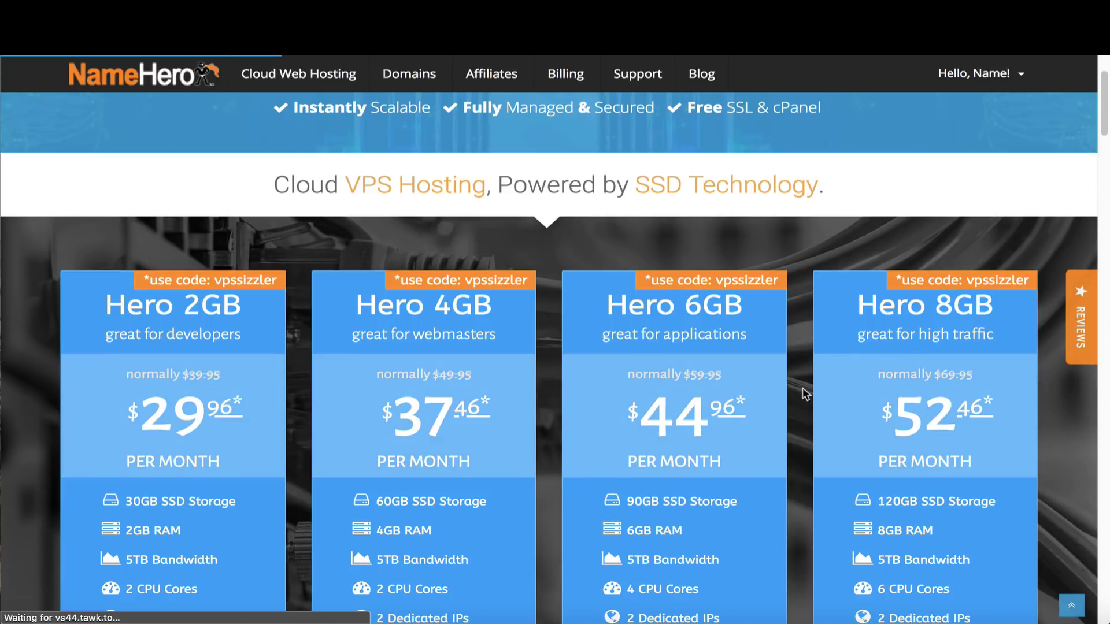
{"action": "scroll", "coordinate": [931, 396], "scroll_direction": "down", "scroll_amount": 1}
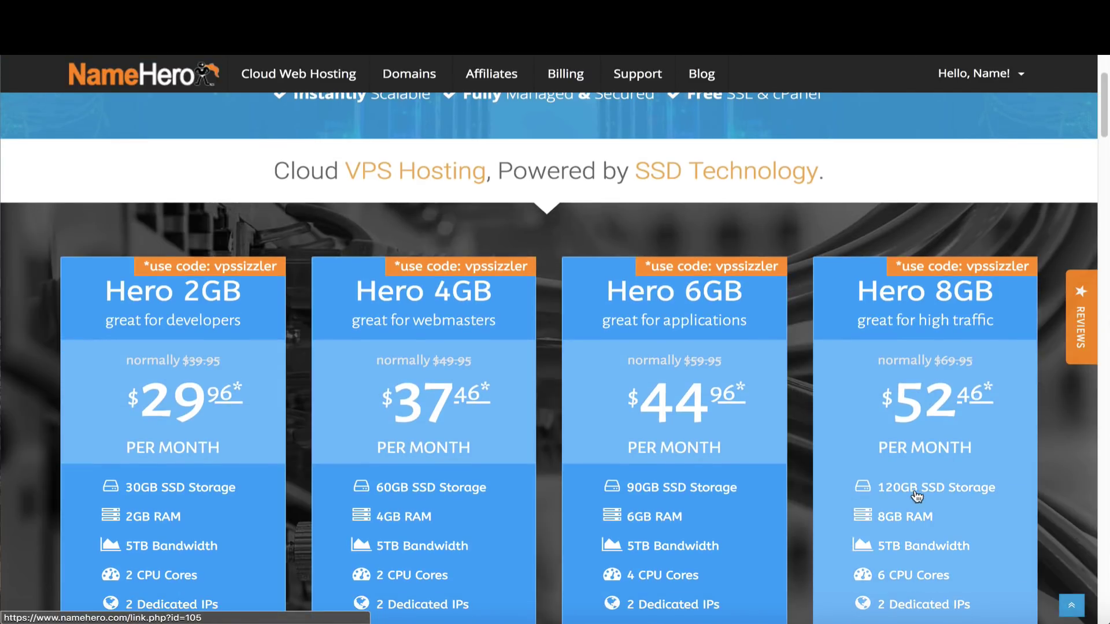
{"action": "scroll", "coordinate": [809, 480], "scroll_direction": "up", "scroll_amount": 1}
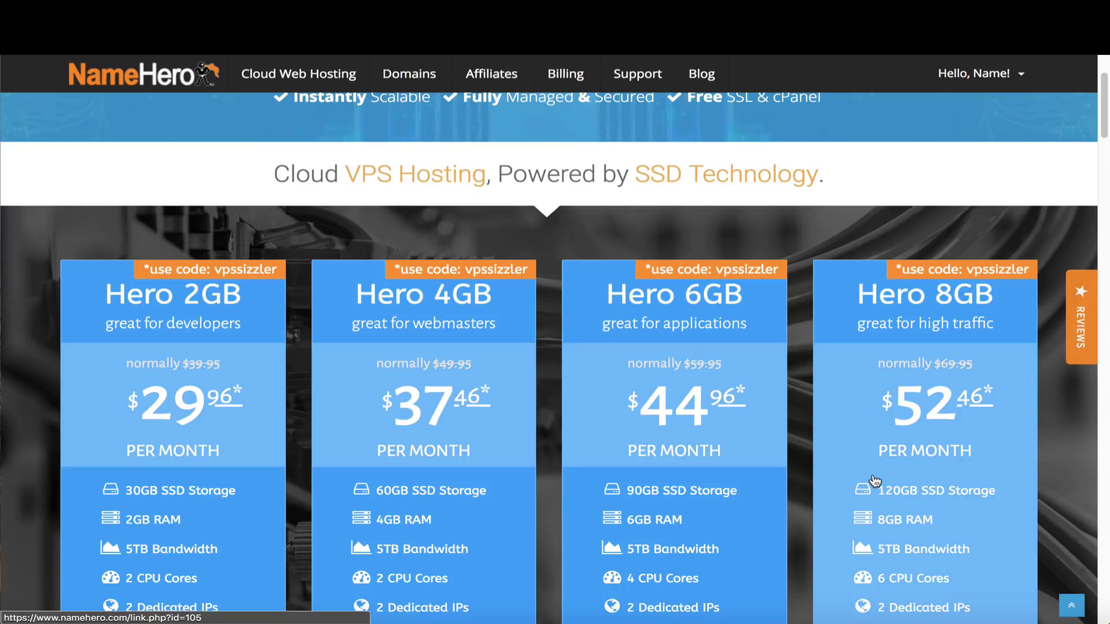
{"action": "scroll", "coordinate": [825, 404], "scroll_direction": "down", "scroll_amount": 5}
{"action": "scroll", "coordinate": [828, 401], "scroll_direction": "up", "scroll_amount": 3}
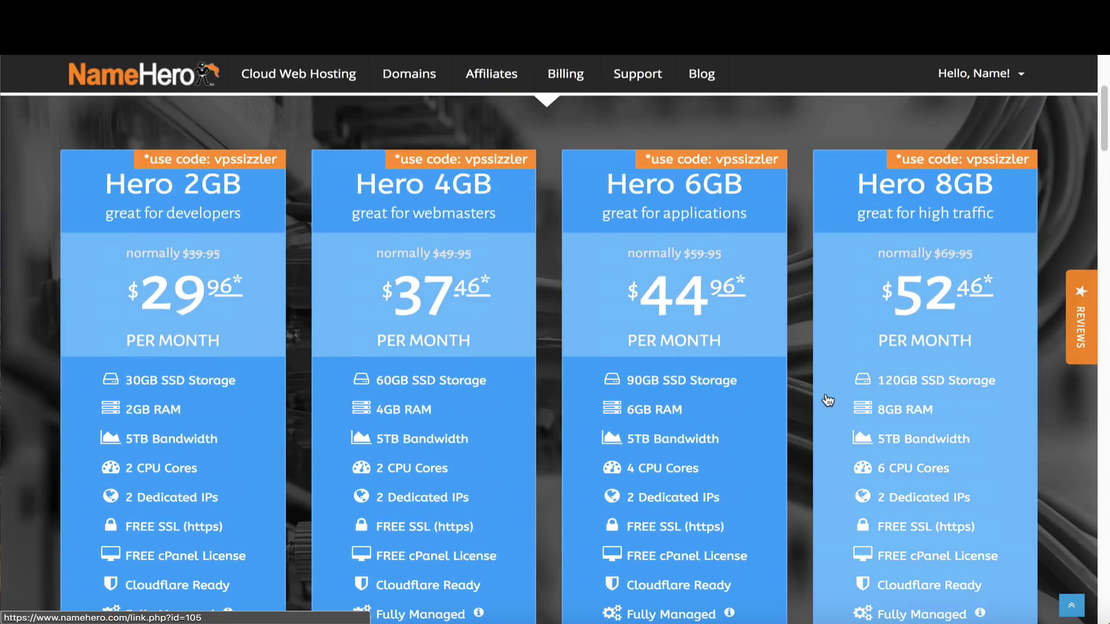
{"action": "scroll", "coordinate": [827, 404], "scroll_direction": "down", "scroll_amount": 3}
{"action": "scroll", "coordinate": [829, 422], "scroll_direction": "up", "scroll_amount": 3}
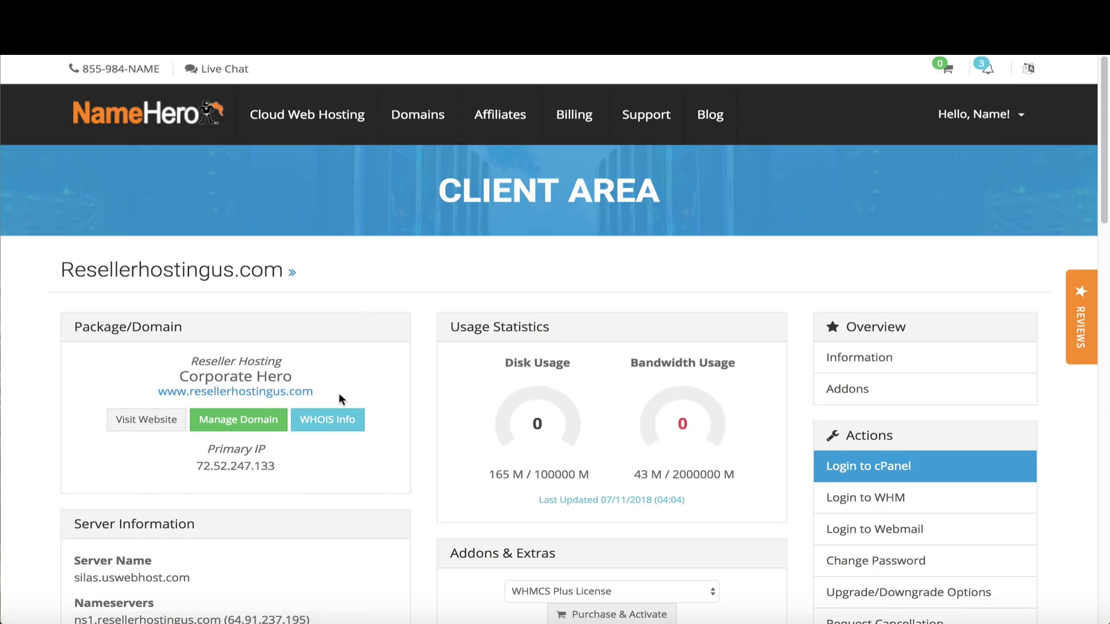
{"action": "scroll", "coordinate": [345, 384], "scroll_direction": "down", "scroll_amount": 3}
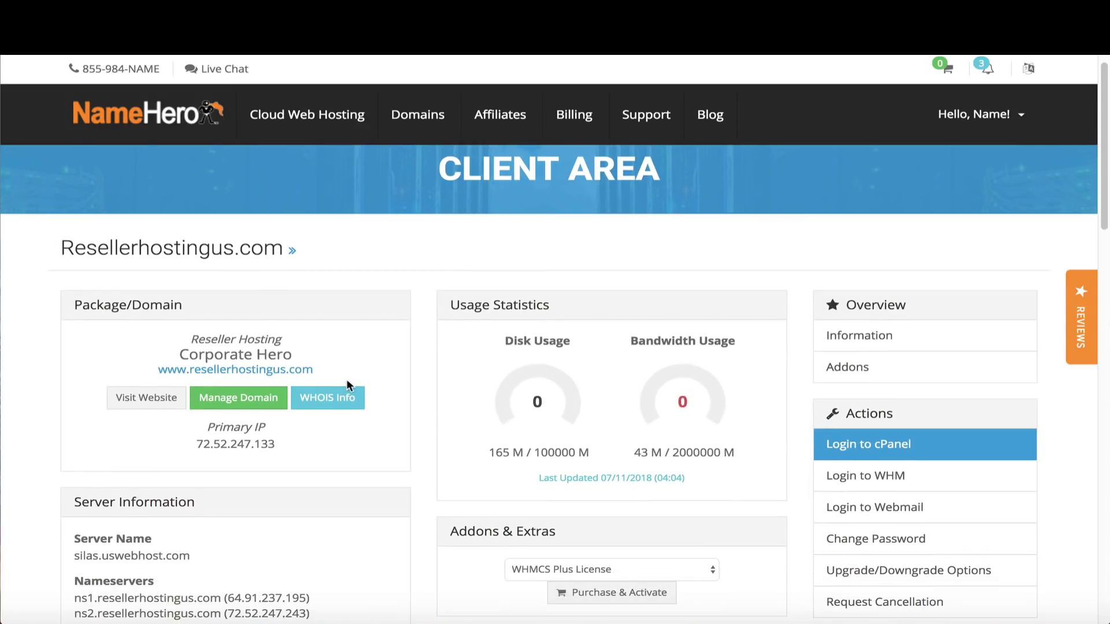
{"action": "scroll", "coordinate": [362, 383], "scroll_direction": "up", "scroll_amount": 3}
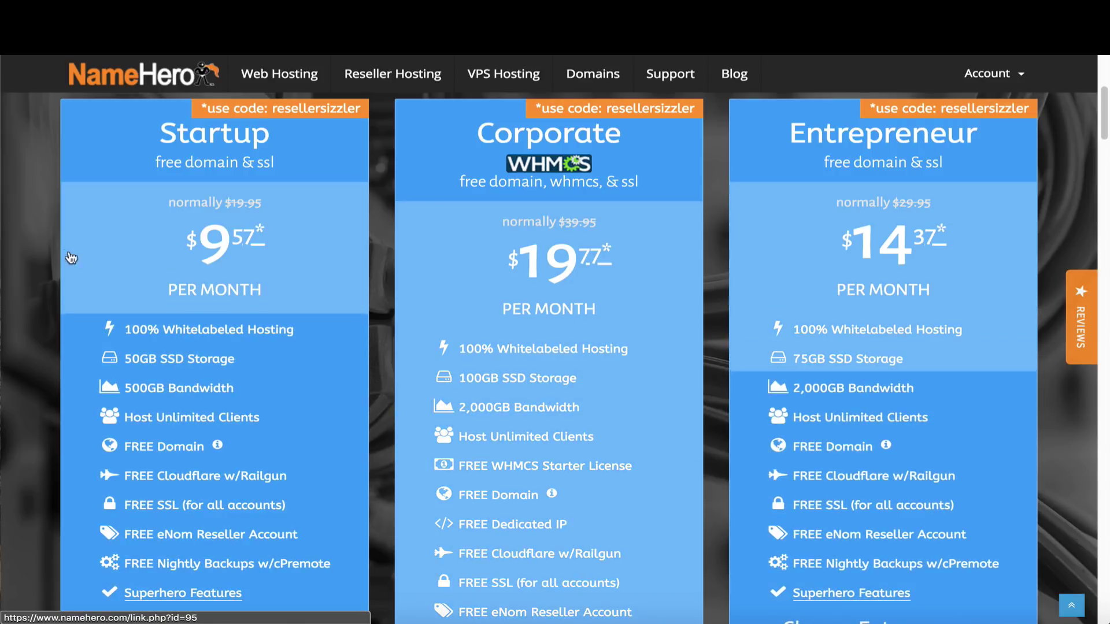
Start a Startup reseller order using an existing domain with updated nameservers.
{"action": "left_click", "coordinate": [302, 288]}
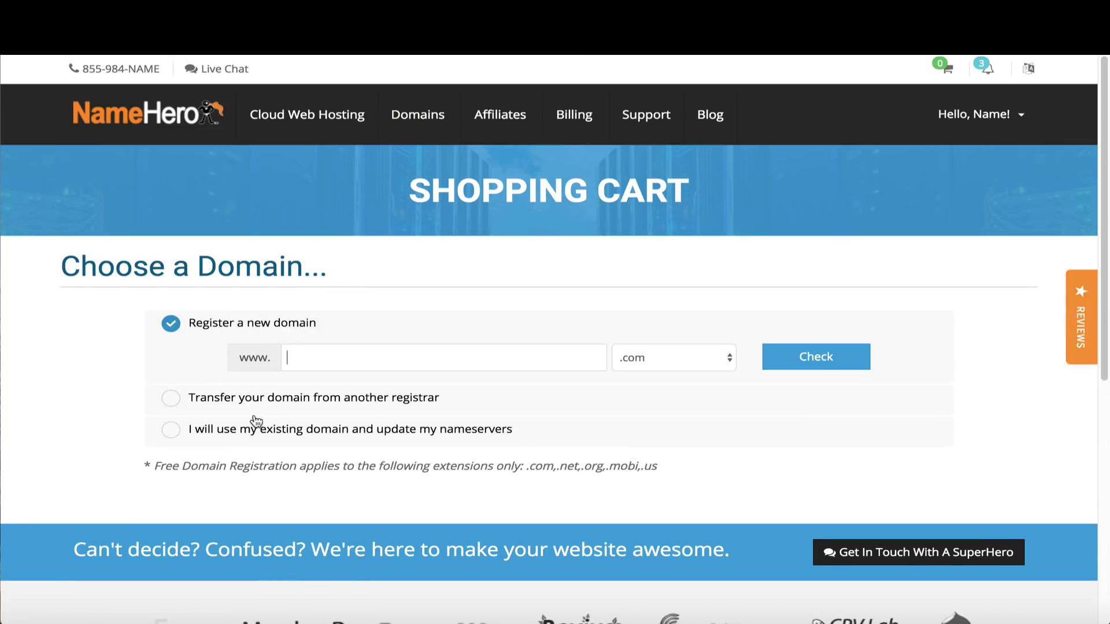
{"action": "left_click", "coordinate": [259, 397]}
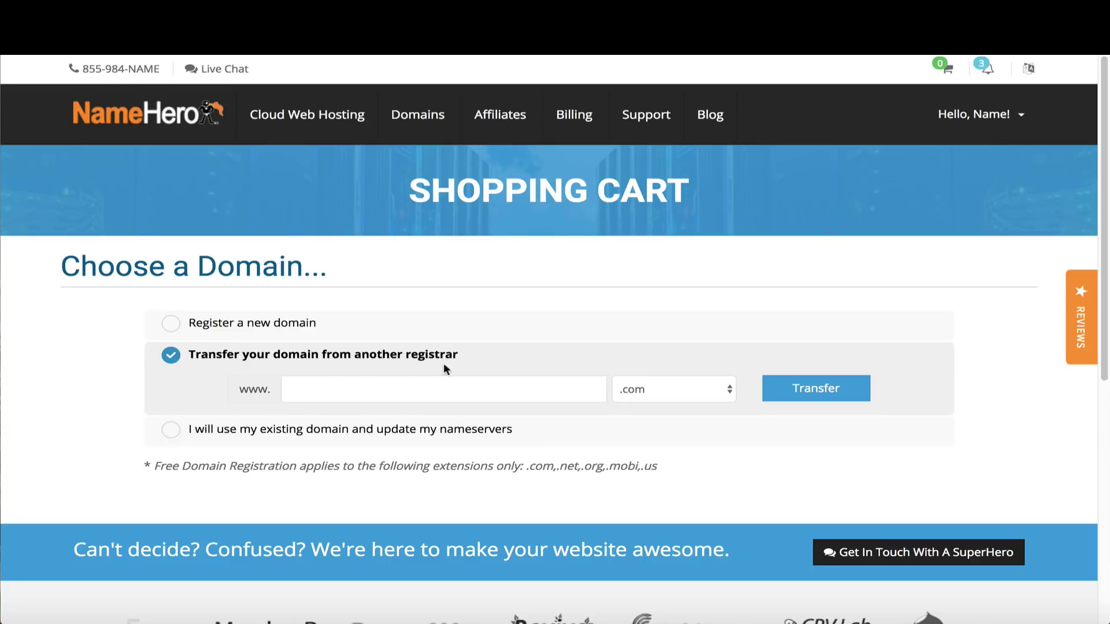
{"action": "left_click", "coordinate": [315, 428]}
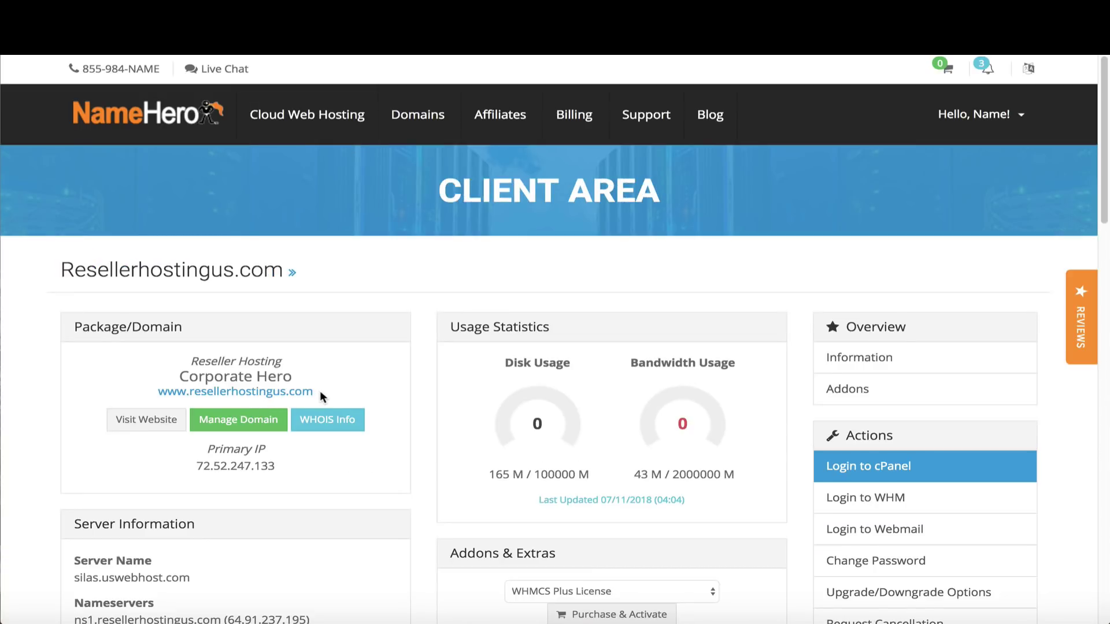
Enter ns3.resellerhostingus as the existing domain name.
{"action": "left_click_drag", "start_coordinate": [320, 391], "coordinate": [189, 393]}
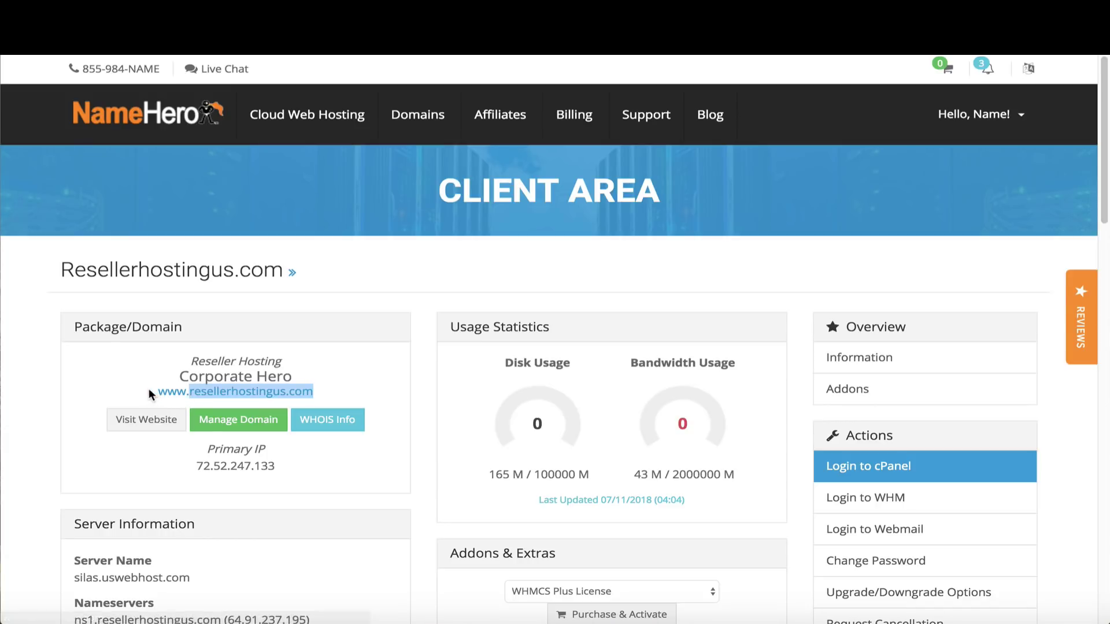
{"action": "double_click", "coordinate": [172, 393]}
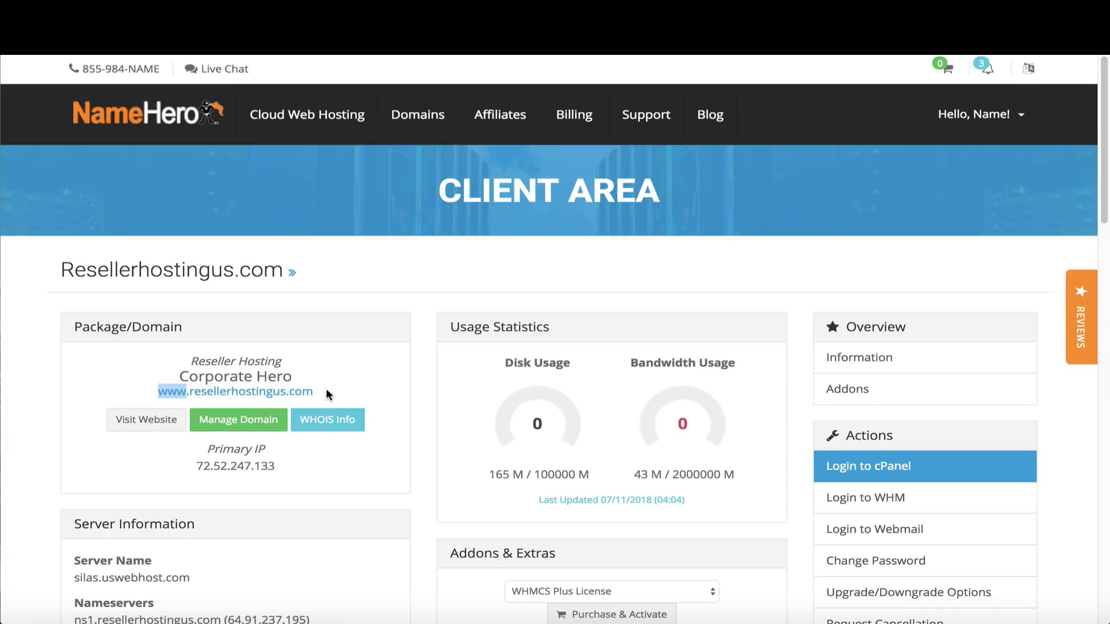
{"action": "scroll", "coordinate": [326, 389], "scroll_direction": "down", "scroll_amount": 1}
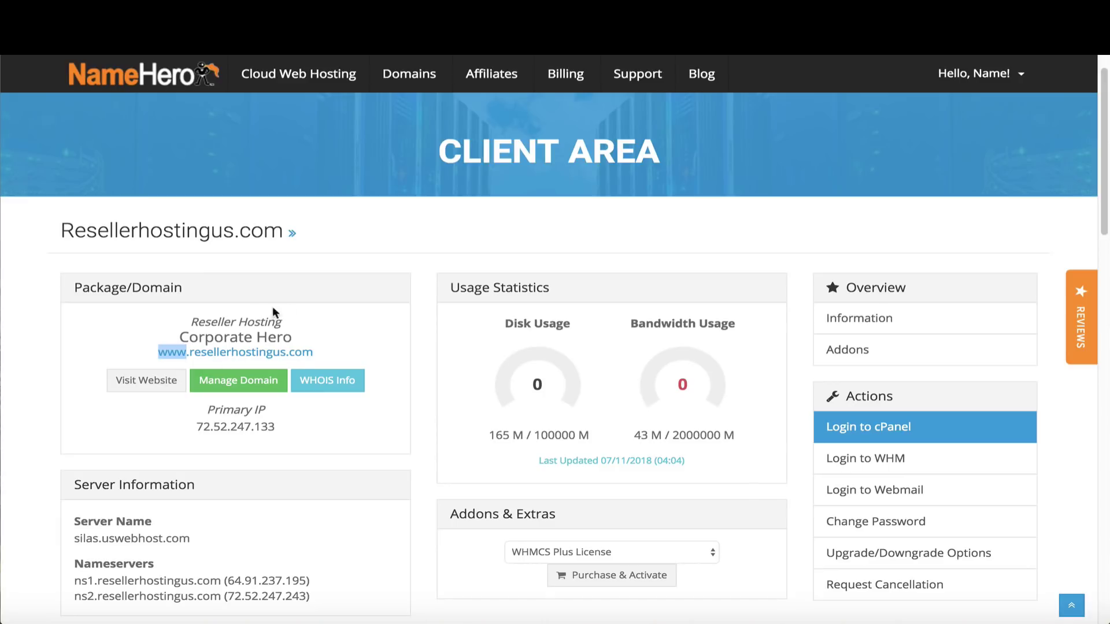
{"action": "left_click_drag", "start_coordinate": [363, 346], "coordinate": [190, 348]}
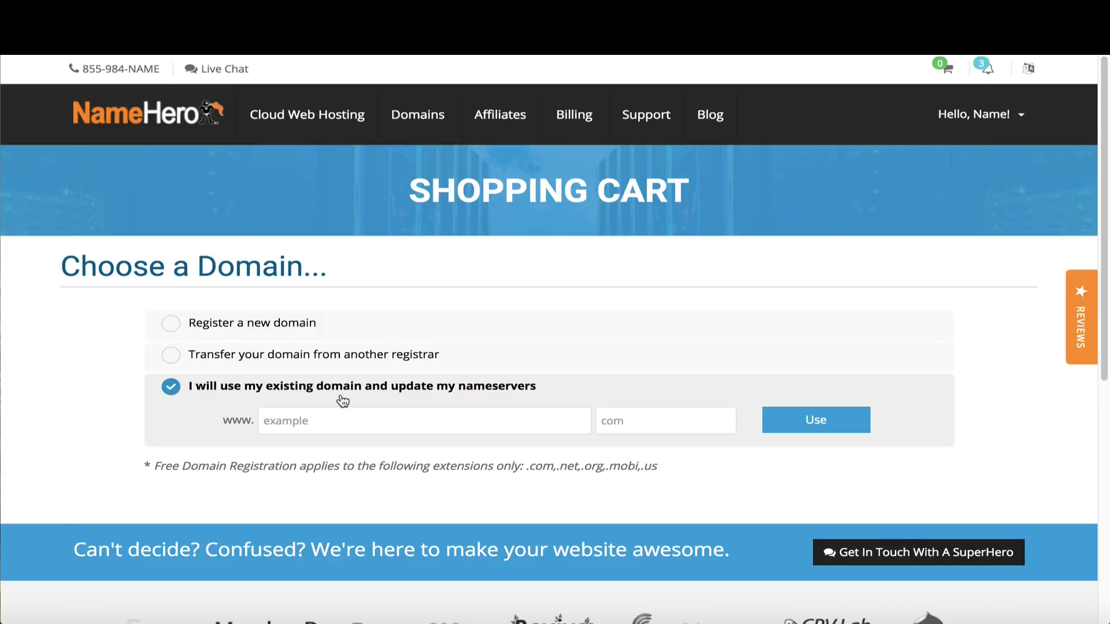
{"action": "type", "text": "ns3.resellerhostingus"}
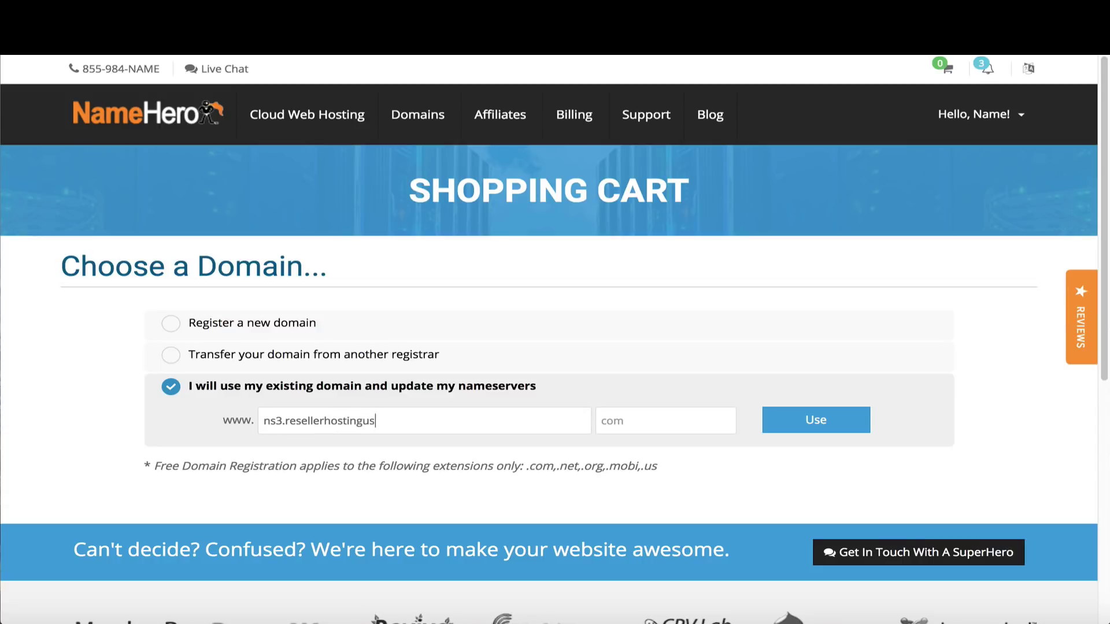
{"action": "key", "text": "Tab"}
Enter com as the extension and confirm the existing domain.
{"action": "type", "text": "com"}
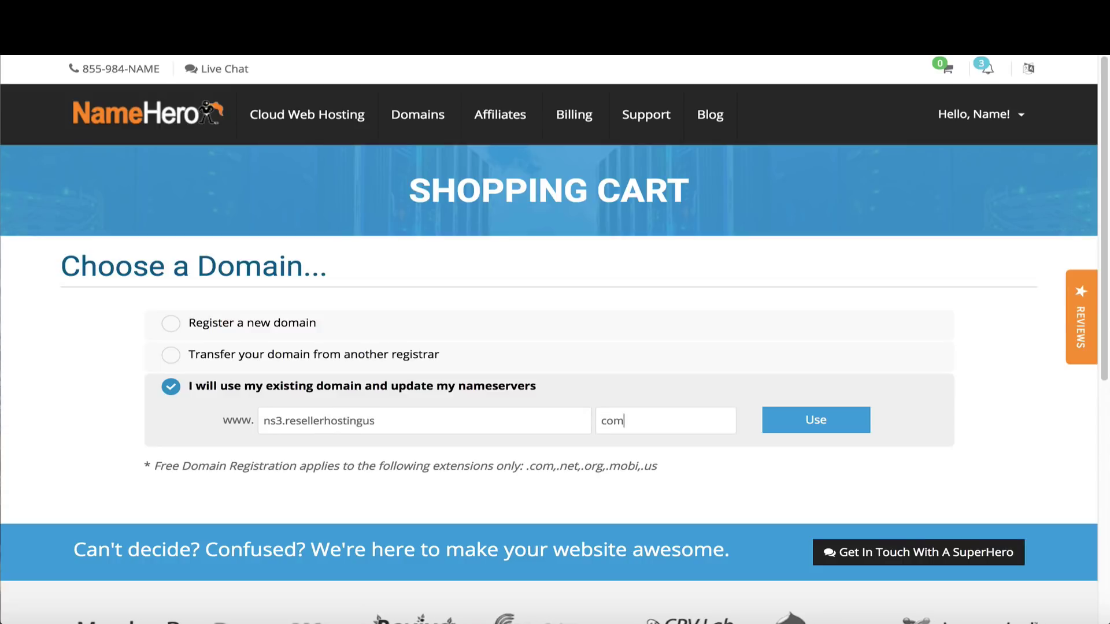
{"action": "left_click", "coordinate": [832, 414]}
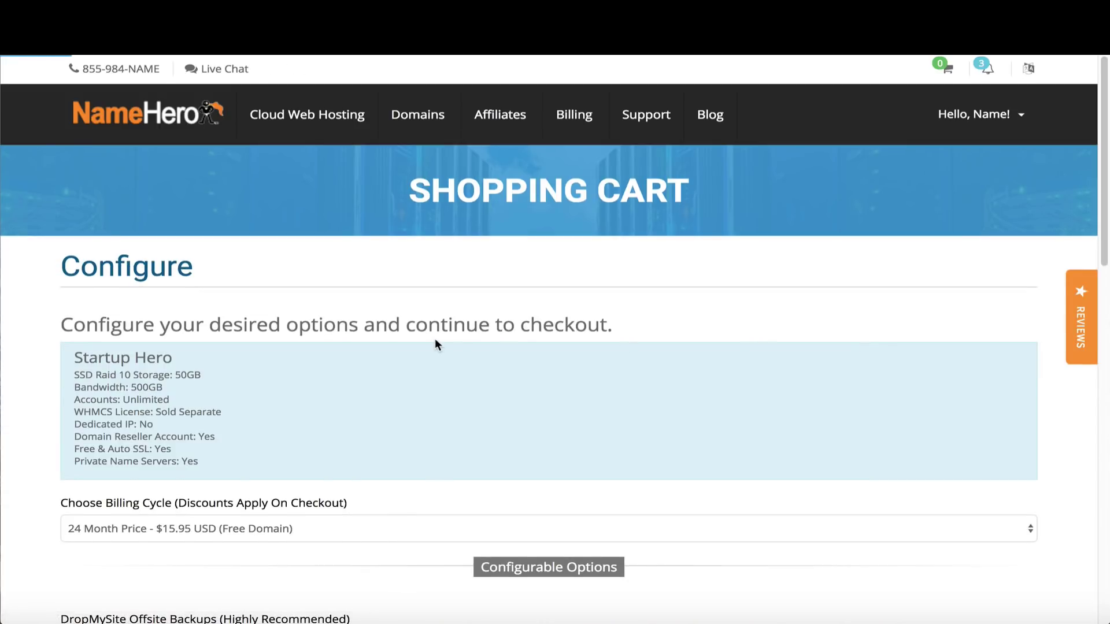
{"action": "scroll", "coordinate": [434, 329], "scroll_direction": "down", "scroll_amount": 1}
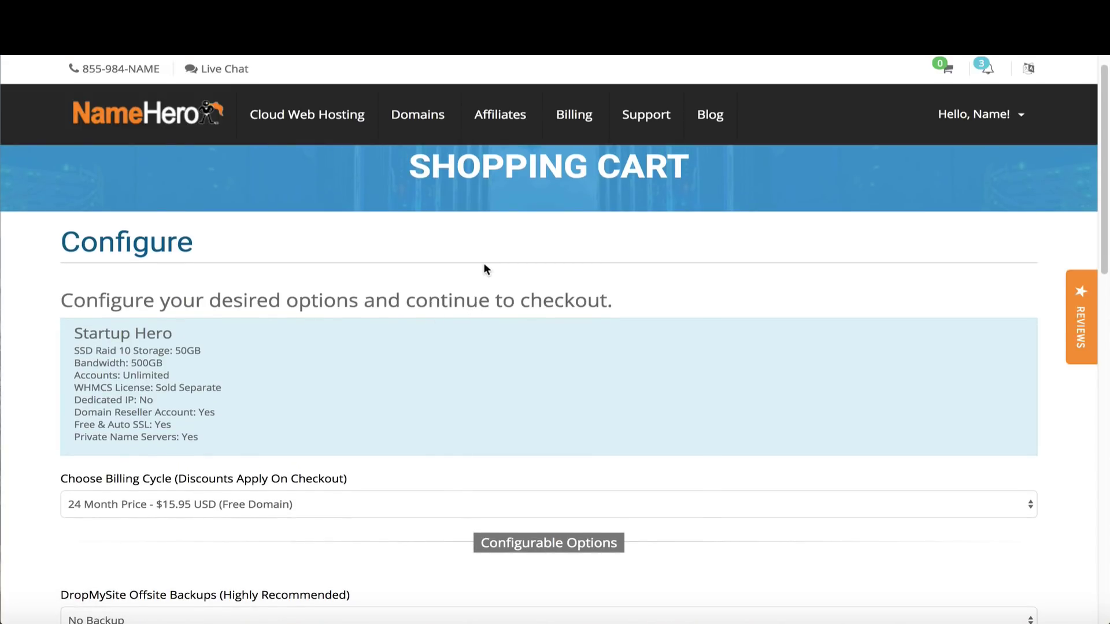
{"action": "scroll", "coordinate": [405, 312], "scroll_direction": "down", "scroll_amount": 3}
Keep the 24 Month Price billing cycle and No Backup for offsite backups.
{"action": "left_click", "coordinate": [230, 419]}
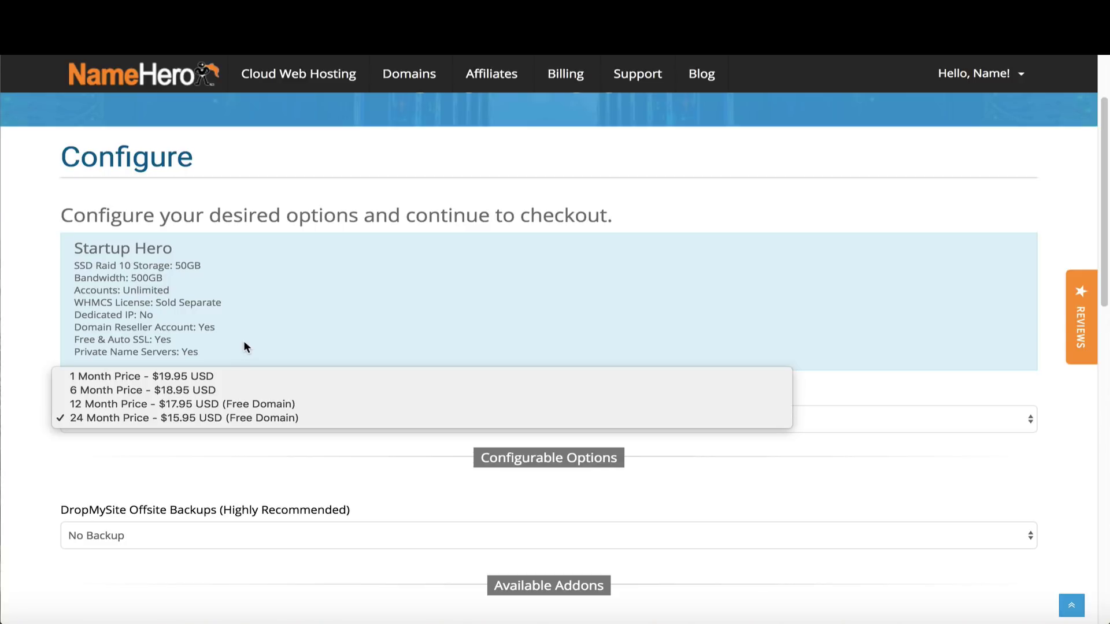
{"action": "left_click", "coordinate": [186, 421]}
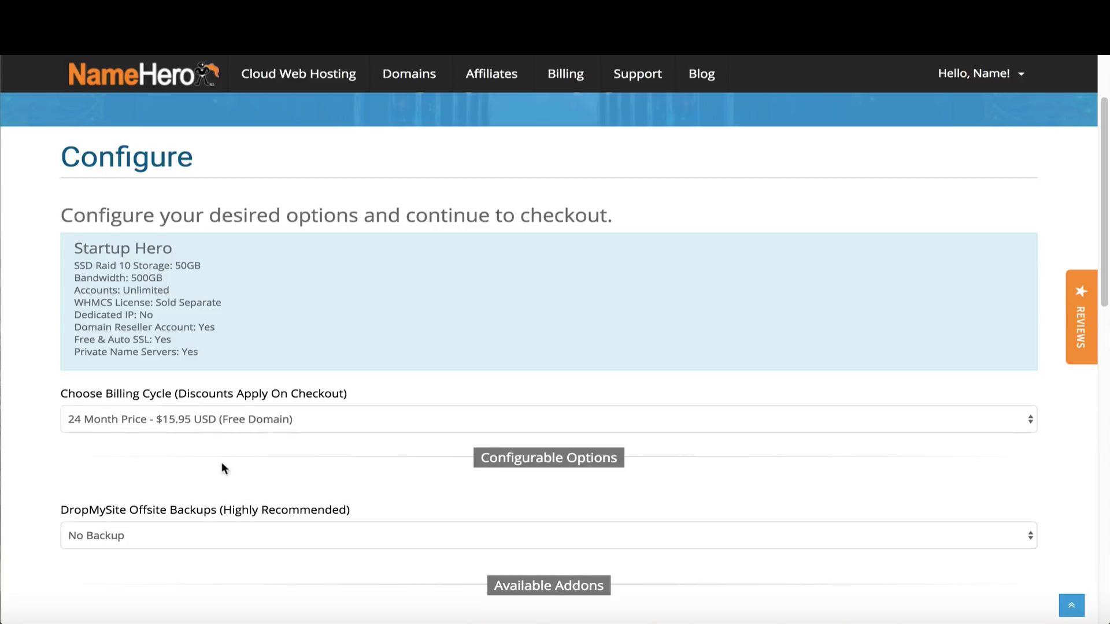
{"action": "scroll", "coordinate": [228, 456], "scroll_direction": "down", "scroll_amount": 2}
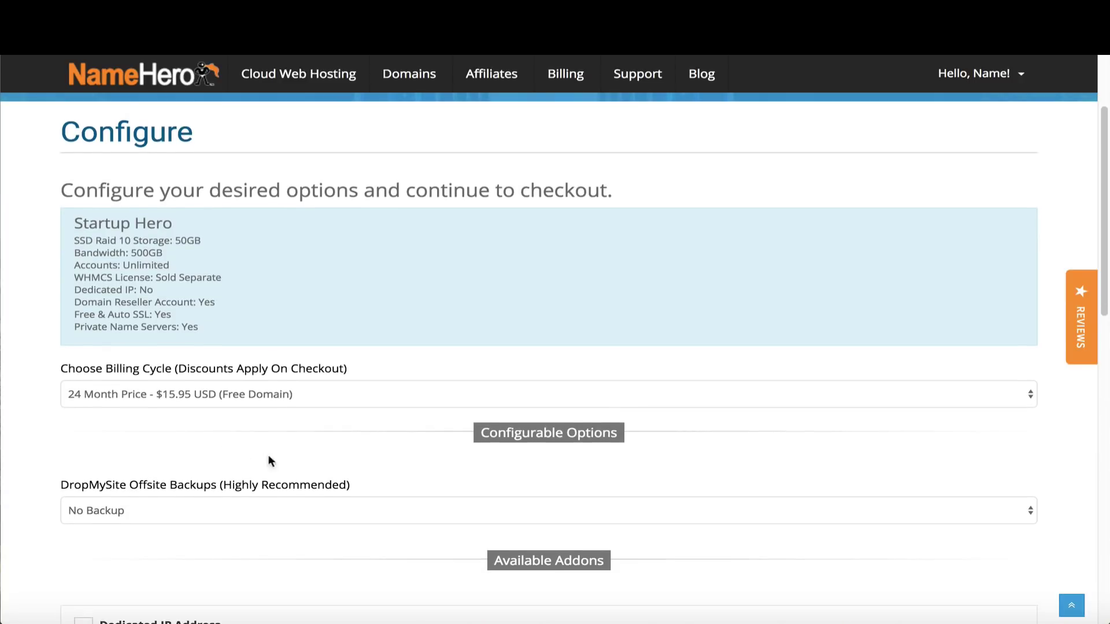
{"action": "left_click", "coordinate": [405, 419]}
{"action": "left_click", "coordinate": [277, 376]}
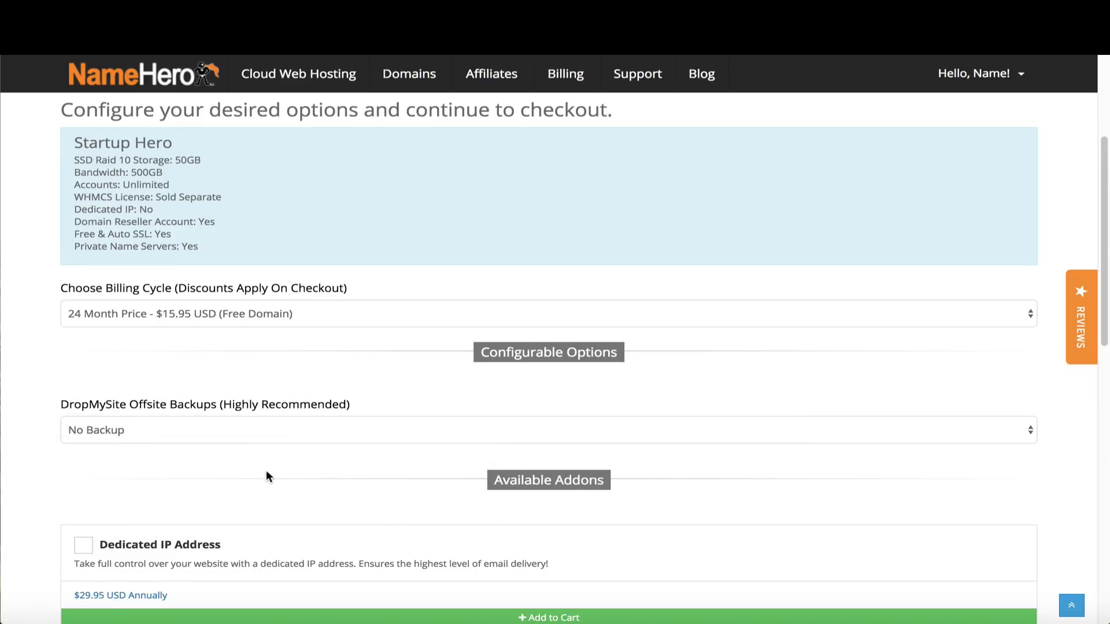
Add the Dedicated IP Address addon to the order.
{"action": "scroll", "coordinate": [266, 475], "scroll_direction": "down", "scroll_amount": 1}
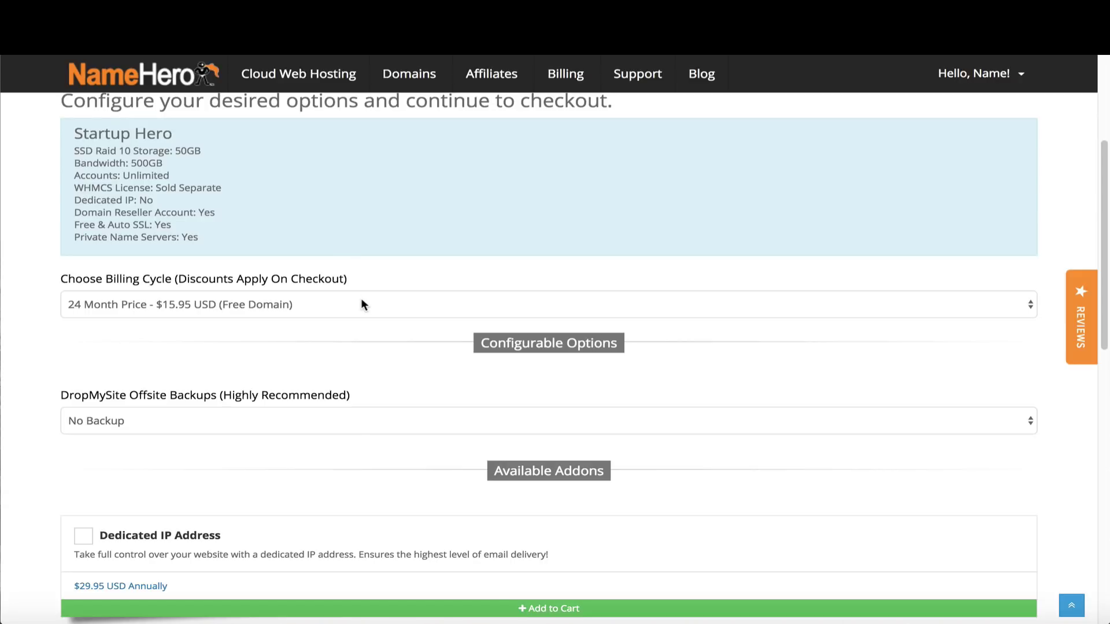
{"action": "scroll", "coordinate": [347, 318], "scroll_direction": "down", "scroll_amount": 3}
{"action": "scroll", "coordinate": [381, 338], "scroll_direction": "down", "scroll_amount": 1}
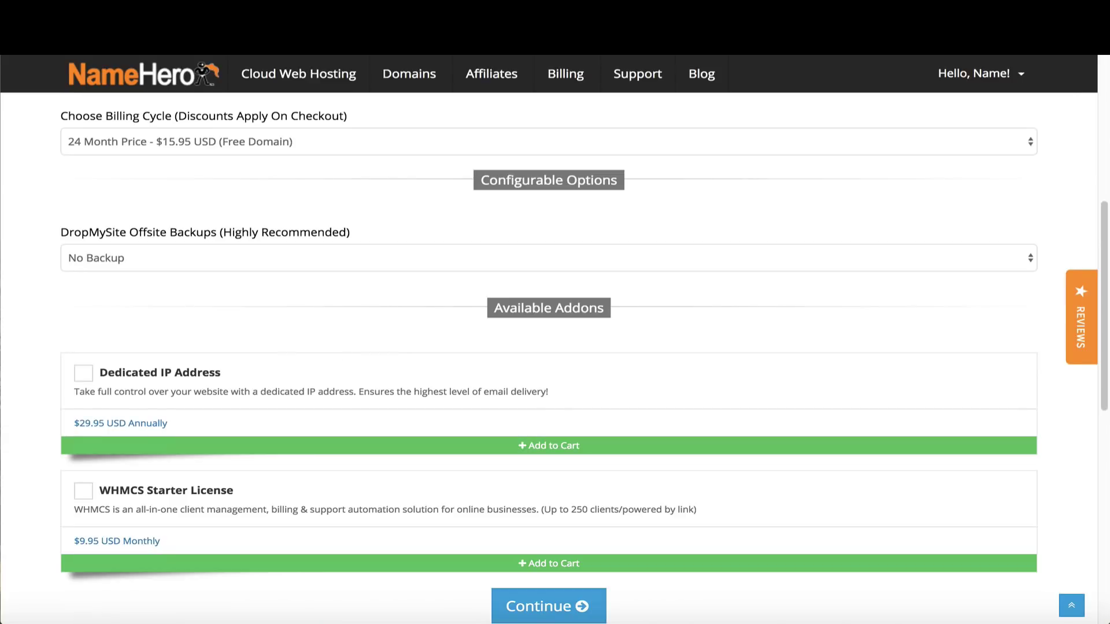
{"action": "left_click", "coordinate": [118, 377]}
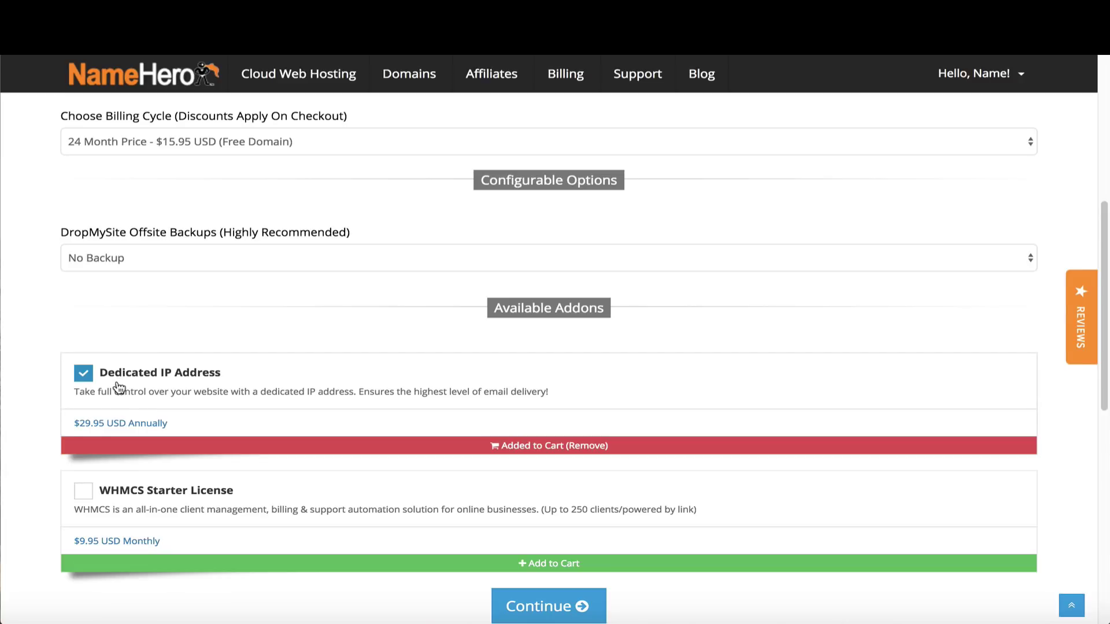
{"action": "scroll", "coordinate": [108, 423], "scroll_direction": "down", "scroll_amount": 1}
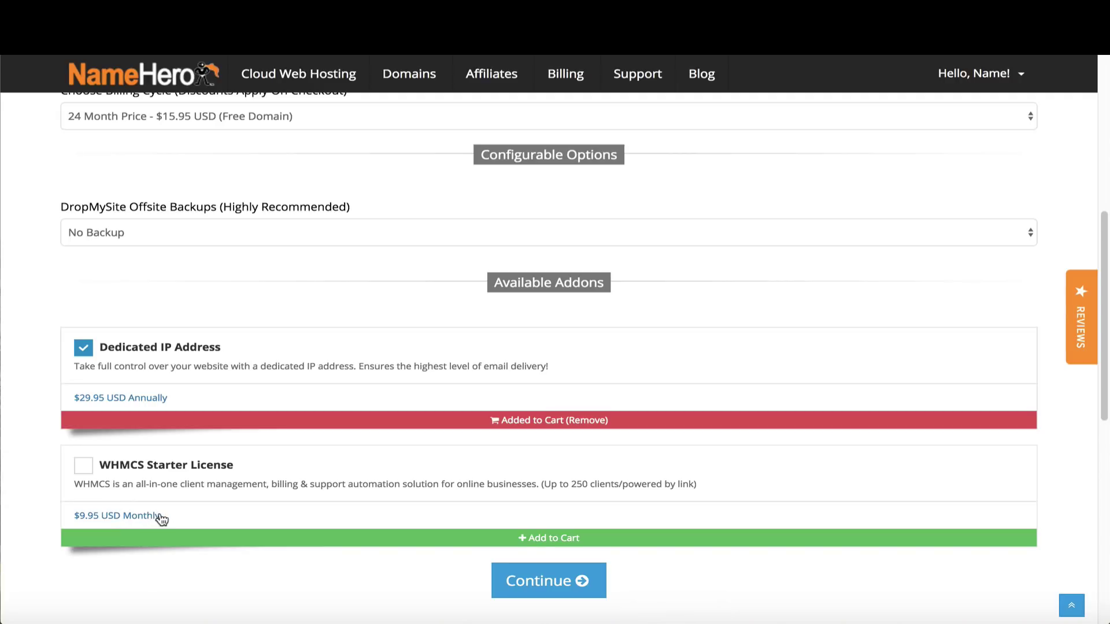
{"action": "left_click", "coordinate": [503, 572]}
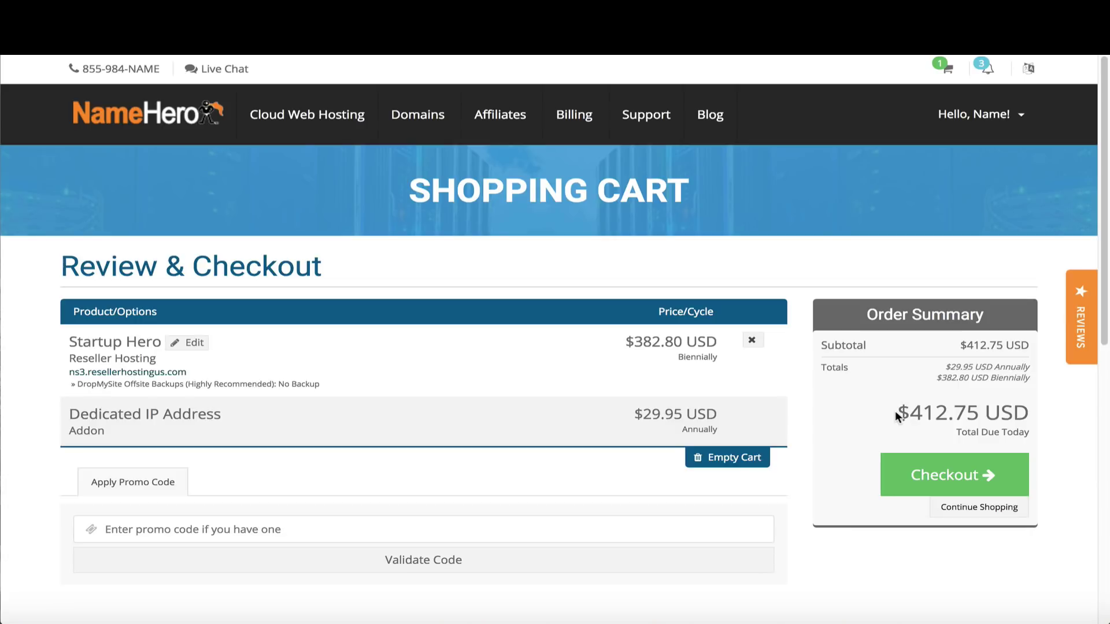
{"action": "left_click_drag", "start_coordinate": [897, 411], "coordinate": [1017, 408]}
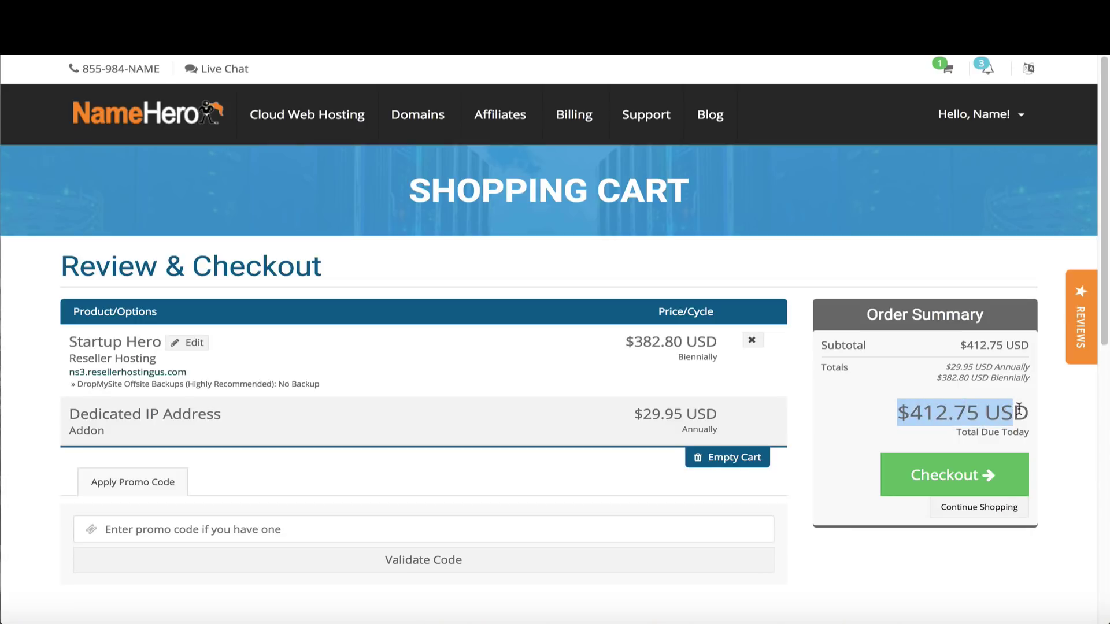
{"action": "left_click", "coordinate": [1014, 412]}
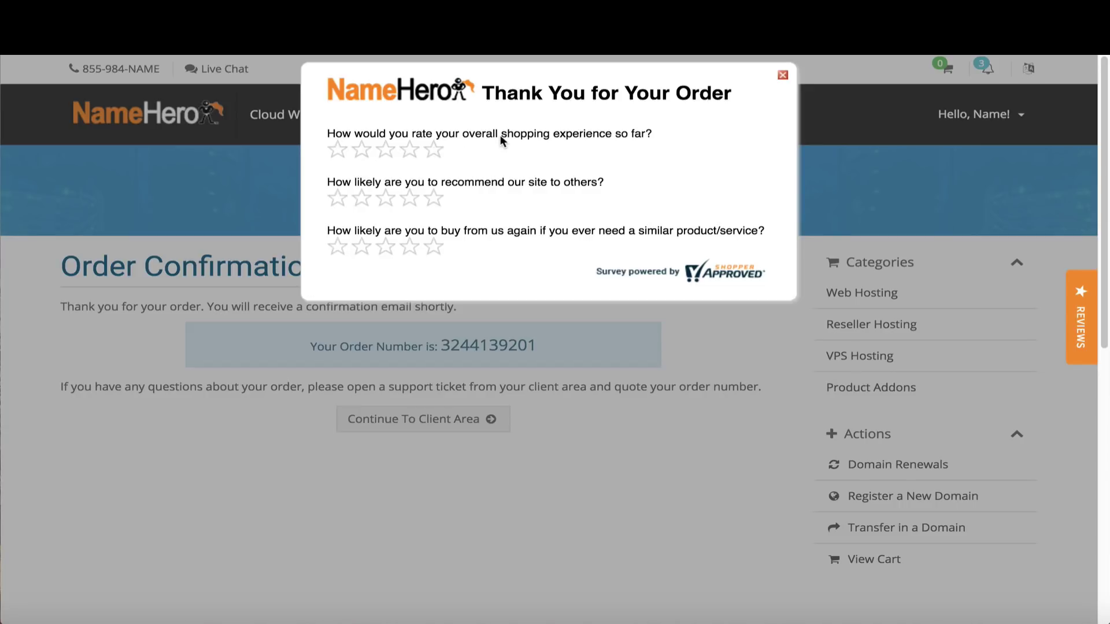
Rate all three survey questions five stars.
{"action": "left_click", "coordinate": [437, 148]}
{"action": "left_click", "coordinate": [437, 198]}
{"action": "left_click", "coordinate": [436, 247]}
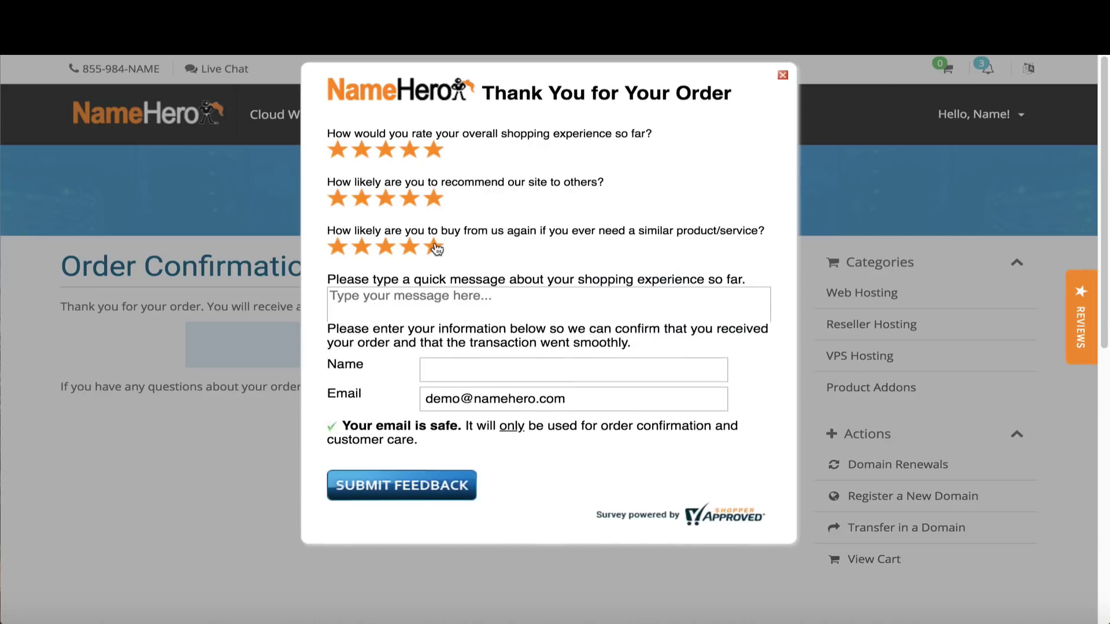
{"action": "left_click", "coordinate": [437, 246]}
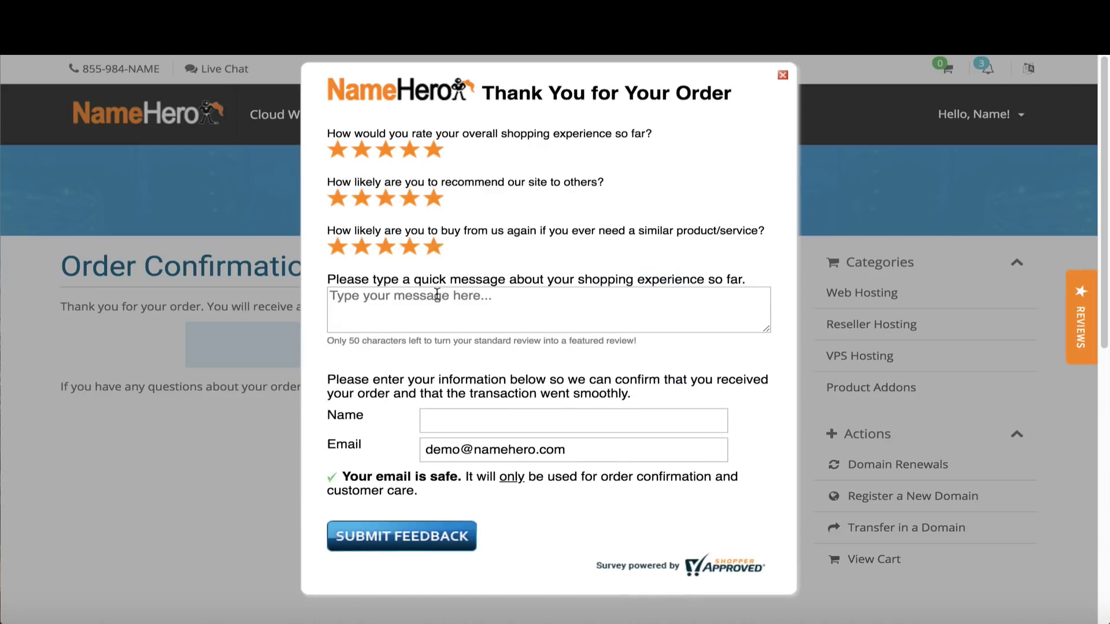
Close the feedback survey without submitting a message.
{"action": "left_click", "coordinate": [345, 295]}
{"action": "left_click", "coordinate": [502, 431]}
{"action": "left_click", "coordinate": [783, 76]}
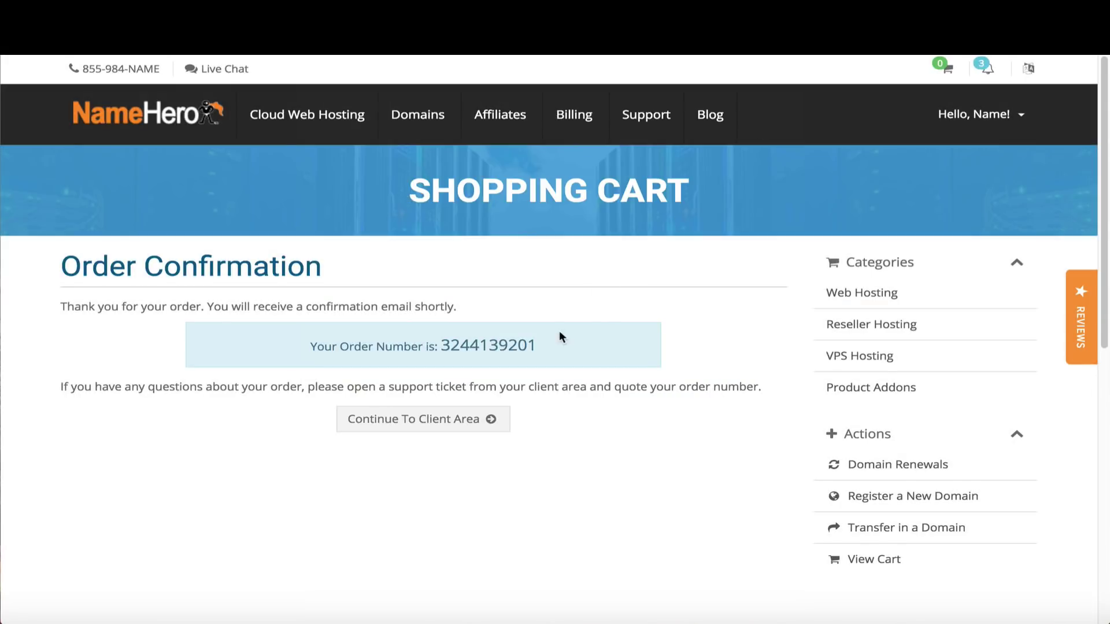
Go to the client area's hosting services and open the ns3.resellerhostingus.com Startup Hero account.
{"action": "left_click", "coordinate": [468, 439]}
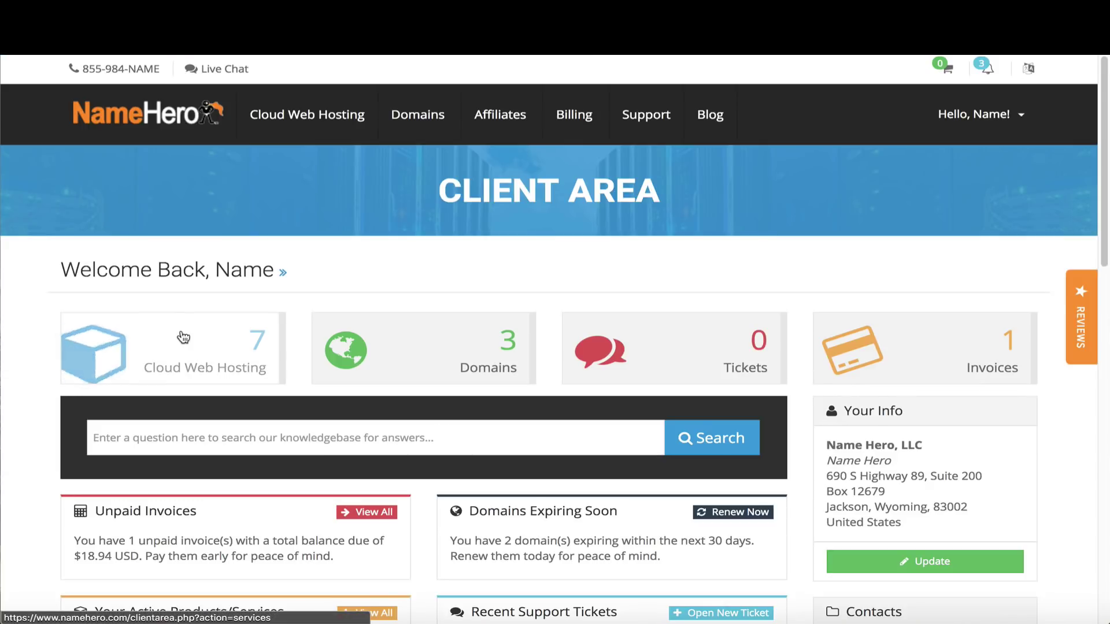
{"action": "left_click", "coordinate": [183, 337]}
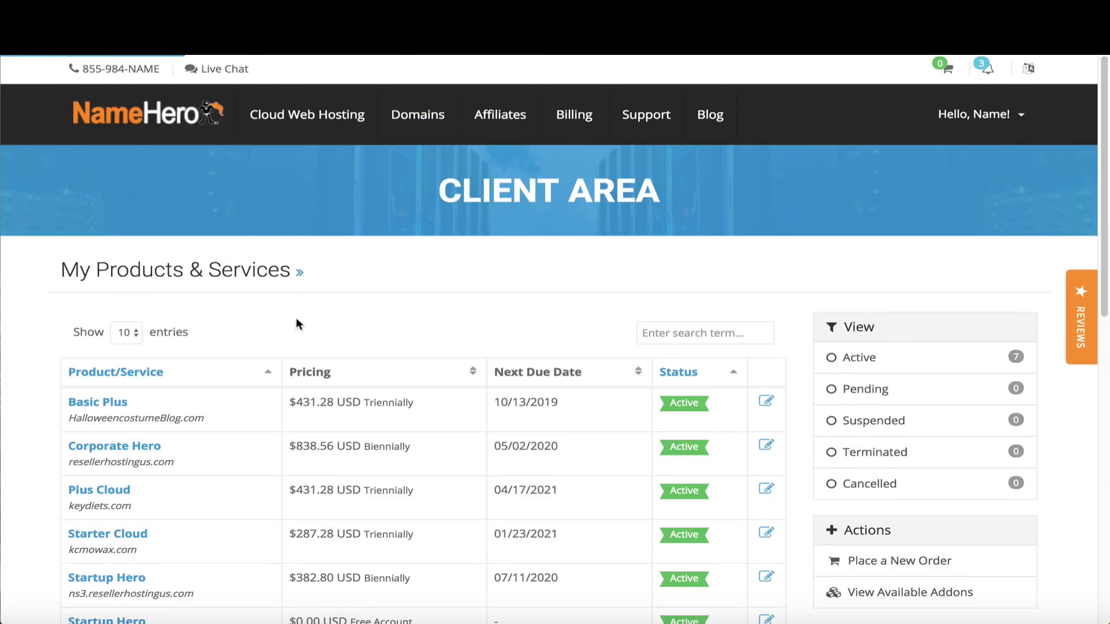
{"action": "scroll", "coordinate": [288, 334], "scroll_direction": "down", "scroll_amount": 1}
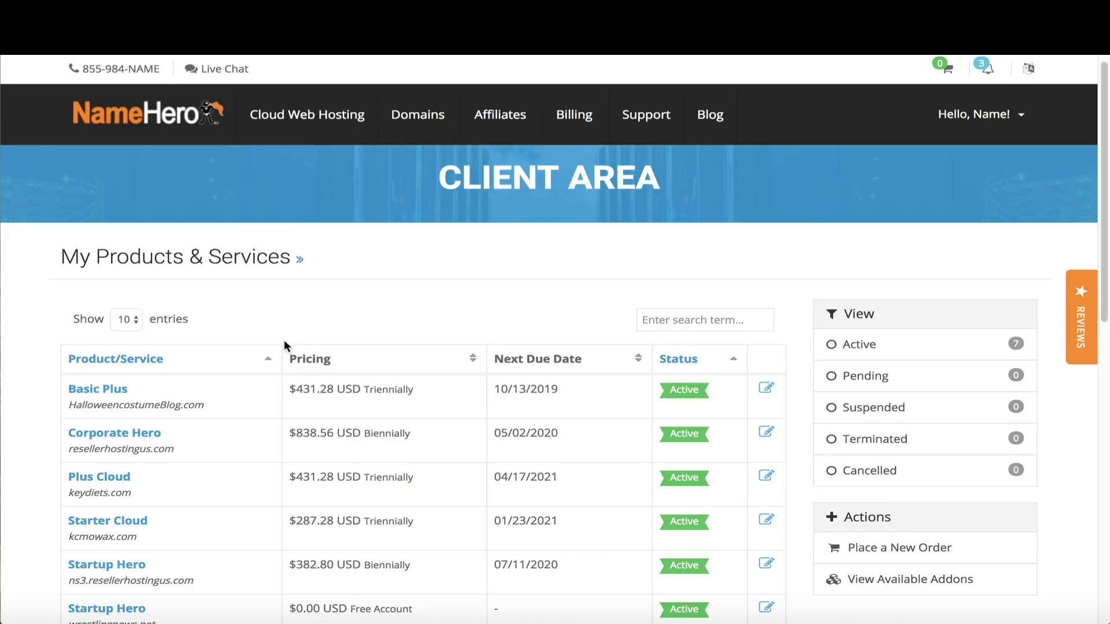
{"action": "scroll", "coordinate": [283, 342], "scroll_direction": "down", "scroll_amount": 2}
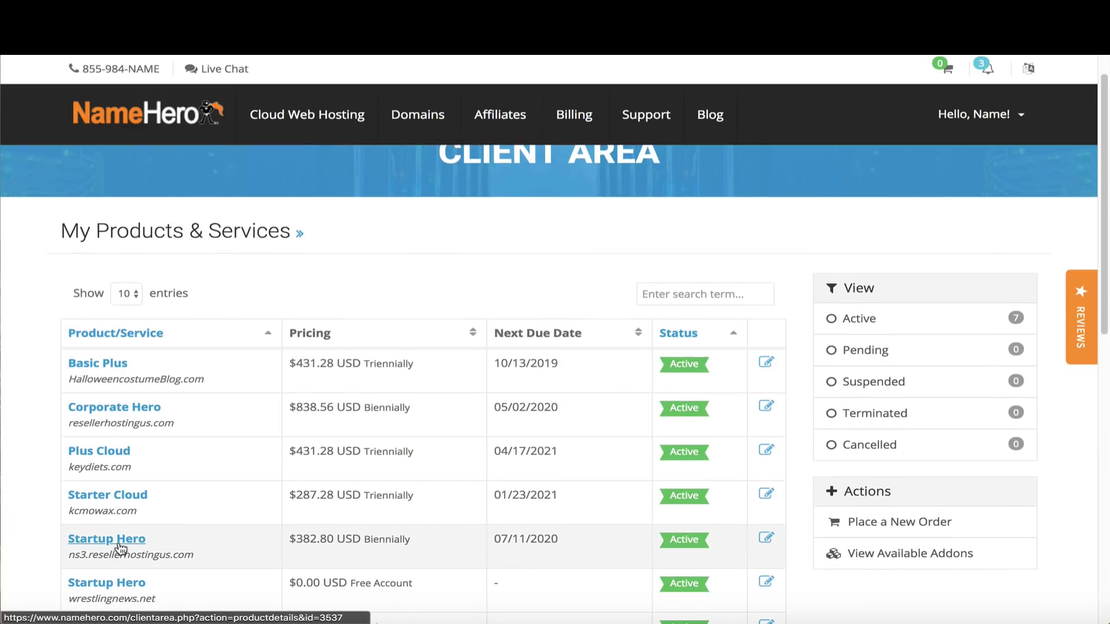
{"action": "left_click_drag", "start_coordinate": [68, 558], "coordinate": [190, 559]}
{"action": "left_click", "coordinate": [126, 542]}
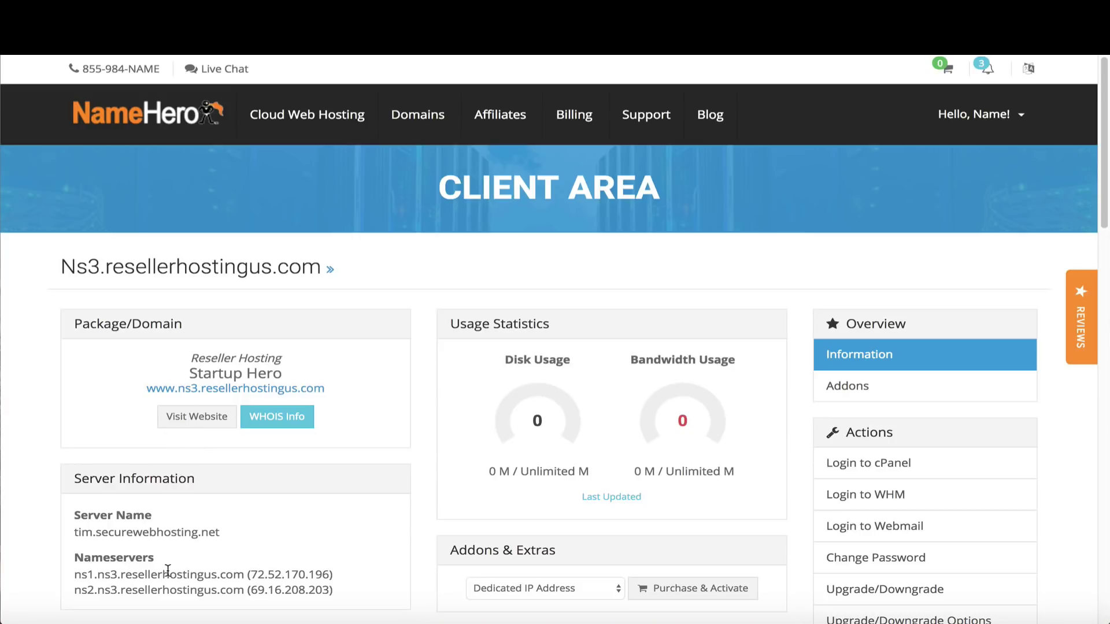
{"action": "left_click_drag", "start_coordinate": [104, 572], "coordinate": [246, 574]}
{"action": "left_click", "coordinate": [250, 572]}
{"action": "left_click_drag", "start_coordinate": [233, 574], "coordinate": [258, 574]}
{"action": "left_click", "coordinate": [88, 572]}
{"action": "left_click_drag", "start_coordinate": [64, 591], "coordinate": [207, 589]}
{"action": "left_click", "coordinate": [206, 590]}
Register private nameserver ns3.resellerhostingus.com with IP 72.52.170.196.
{"action": "mouse_move", "coordinate": [413, 144]}
{"action": "left_click", "coordinate": [397, 162]}
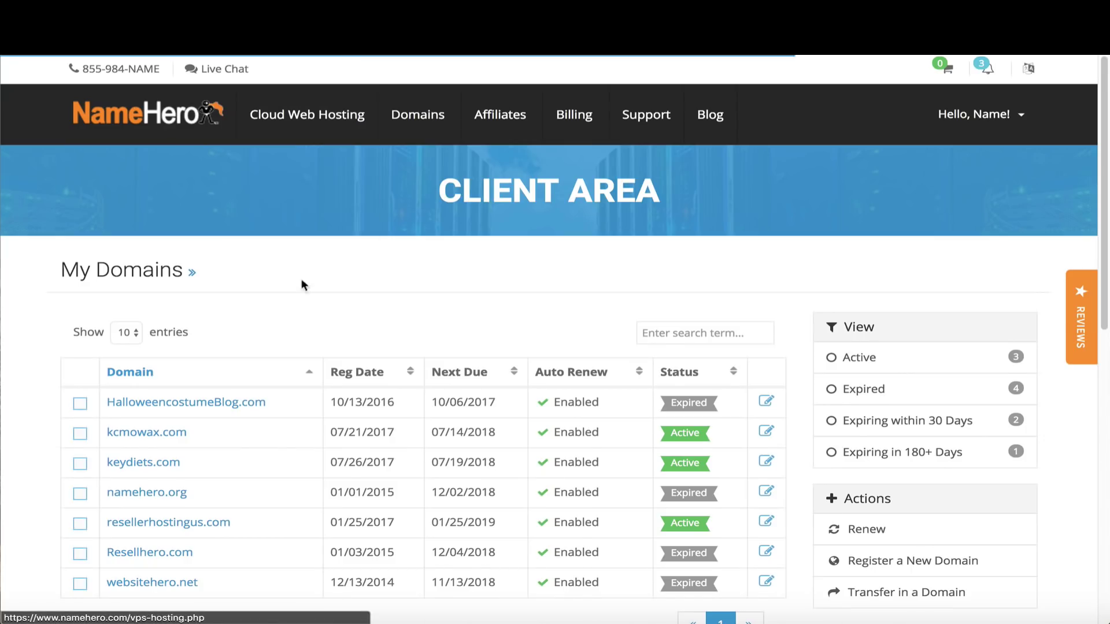
{"action": "left_click", "coordinate": [188, 520]}
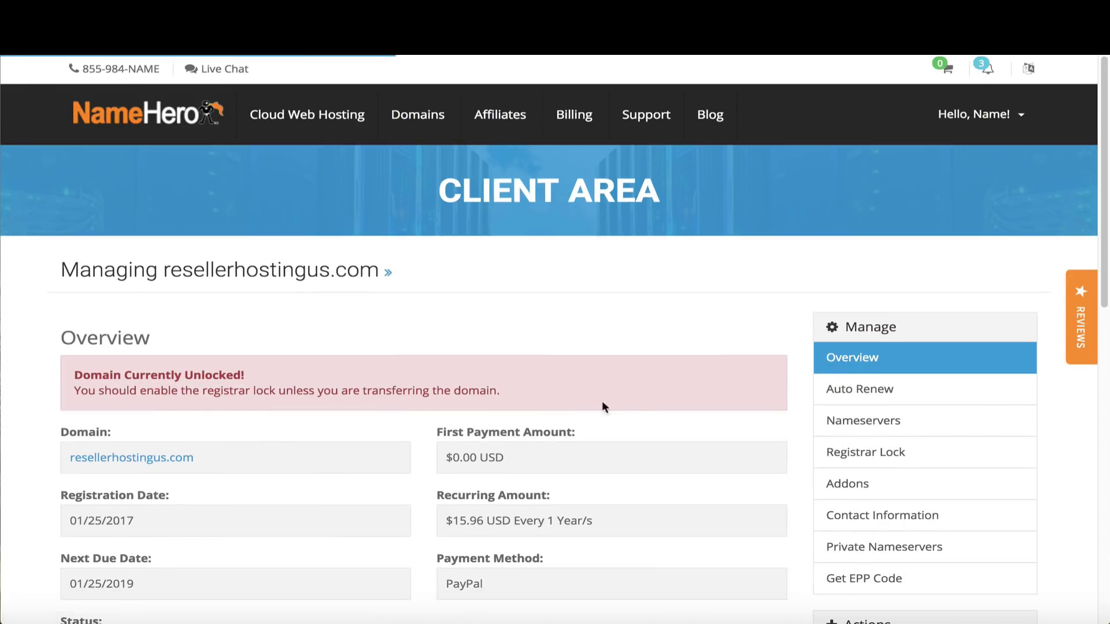
{"action": "left_click", "coordinate": [873, 543]}
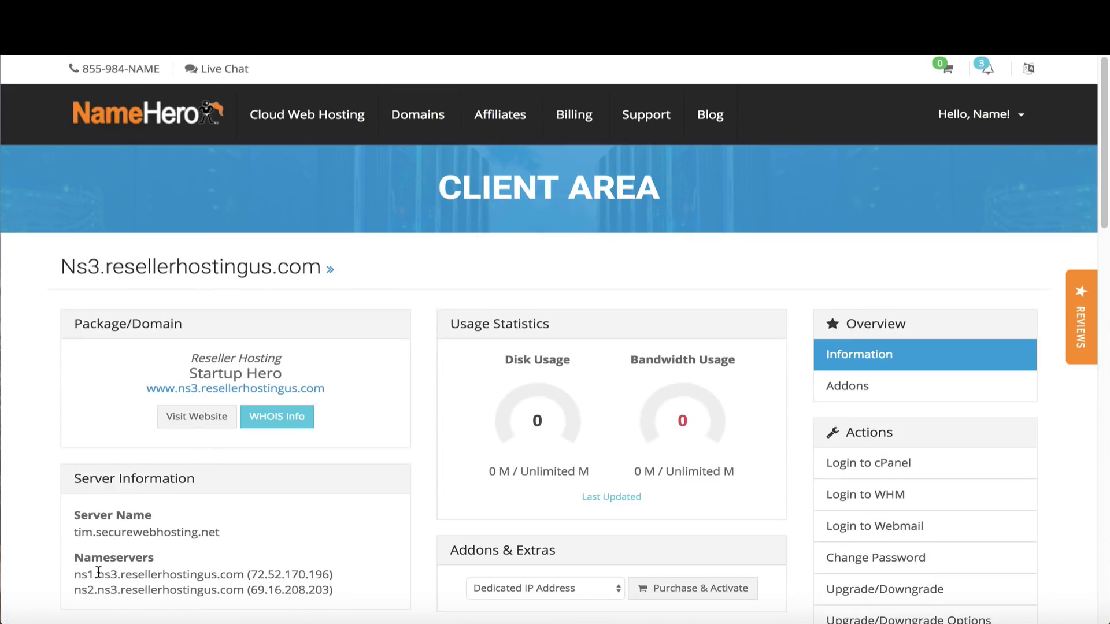
{"action": "left_click_drag", "start_coordinate": [98, 574], "coordinate": [242, 574]}
{"action": "right_click", "coordinate": [240, 574]}
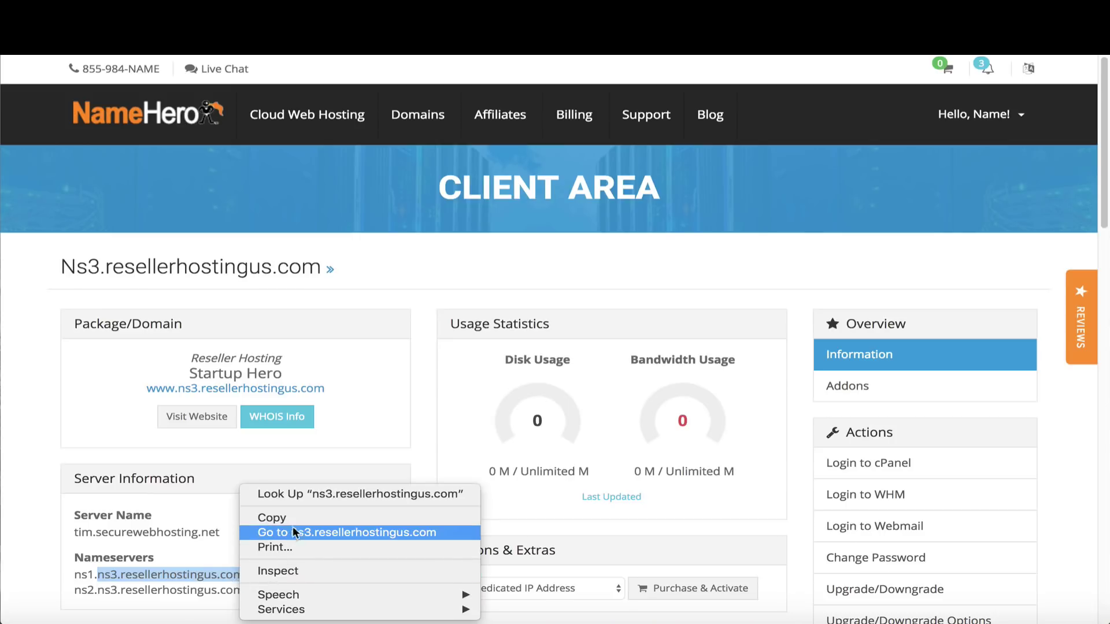
{"action": "left_click", "coordinate": [280, 516]}
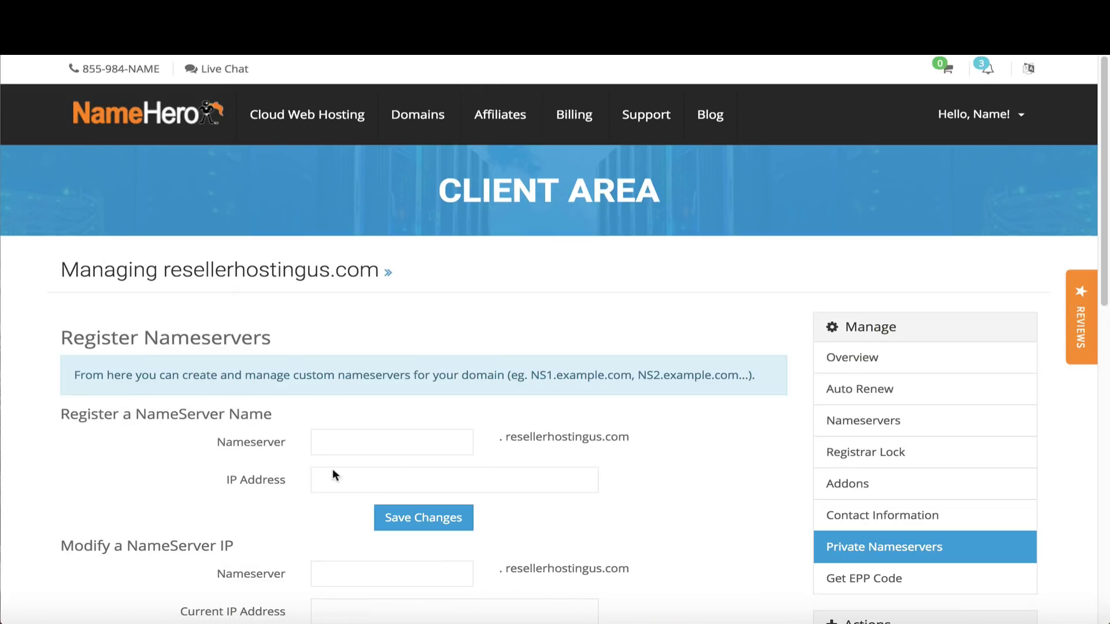
{"action": "left_click", "coordinate": [346, 436]}
{"action": "type", "text": "ns"}
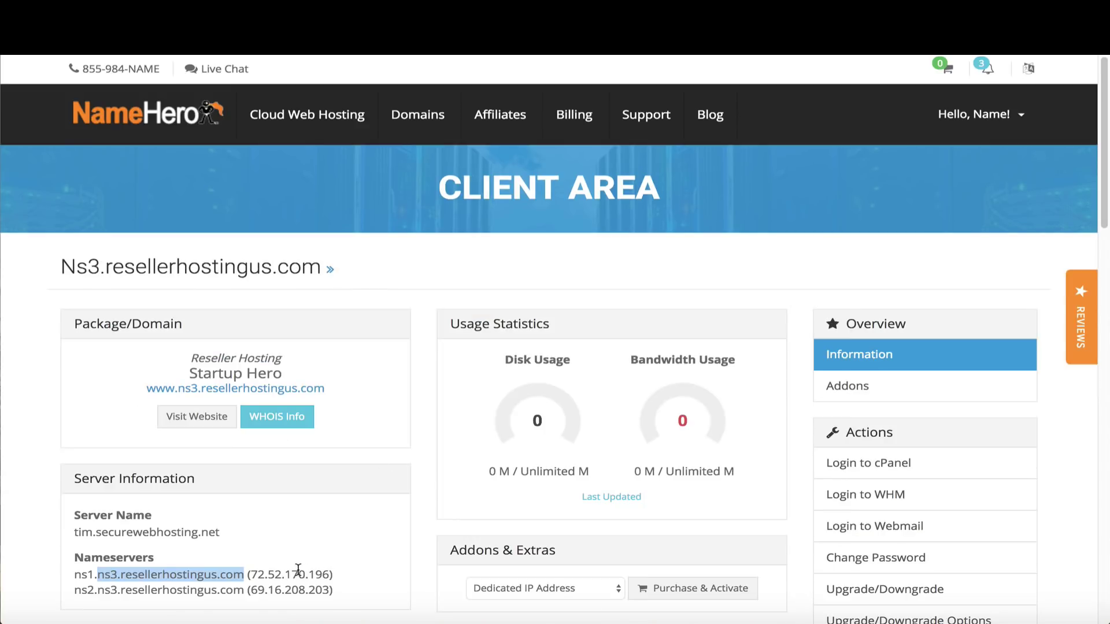
{"action": "double_click", "coordinate": [297, 574]}
{"action": "key", "text": "ctrl+c"}
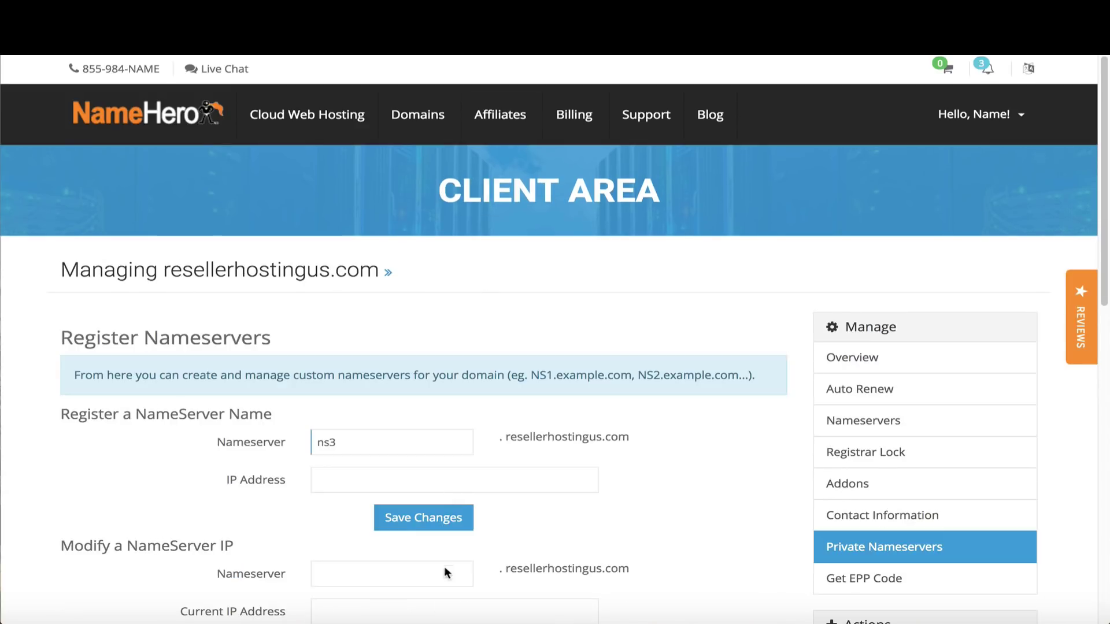
{"action": "key", "text": "Tab"}
{"action": "type", "text": "v"}
{"action": "key", "text": "BackSpace"}
{"action": "key", "text": "ctrl+v"}
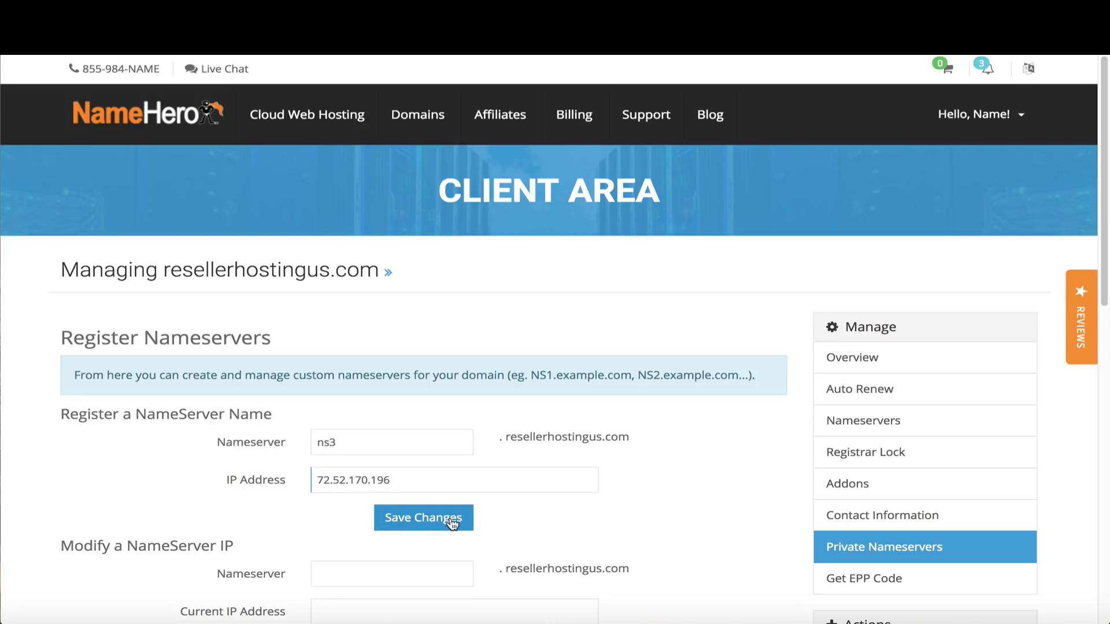
{"action": "left_click", "coordinate": [453, 522]}
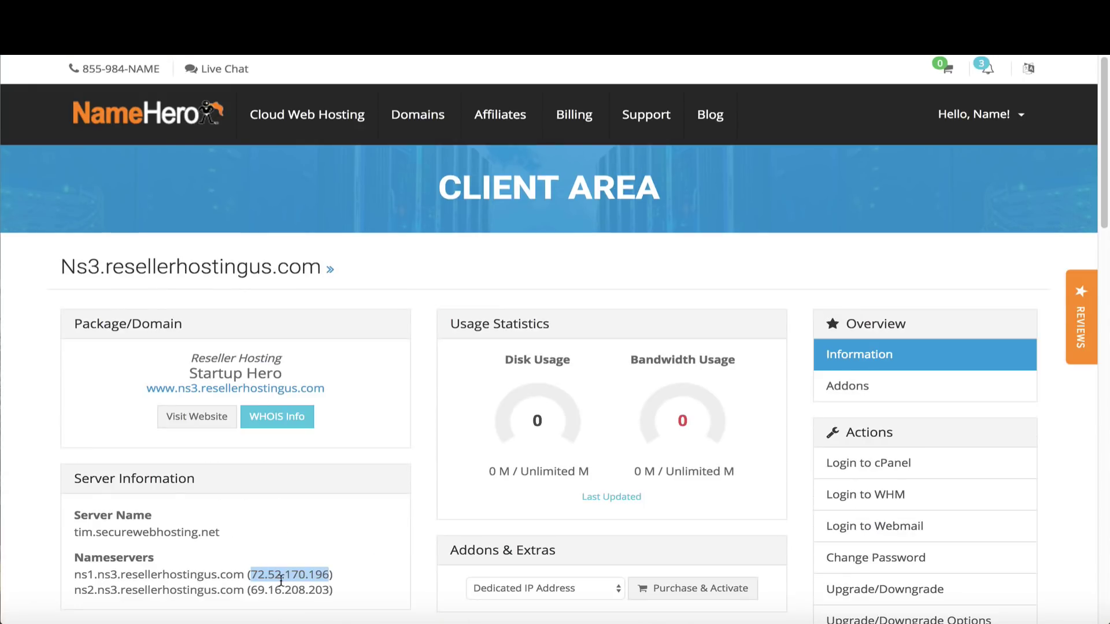
Register private nameserver ns4.resellerhostingus.com with IP 69.16.208.203.
{"action": "triple_click", "coordinate": [278, 586]}
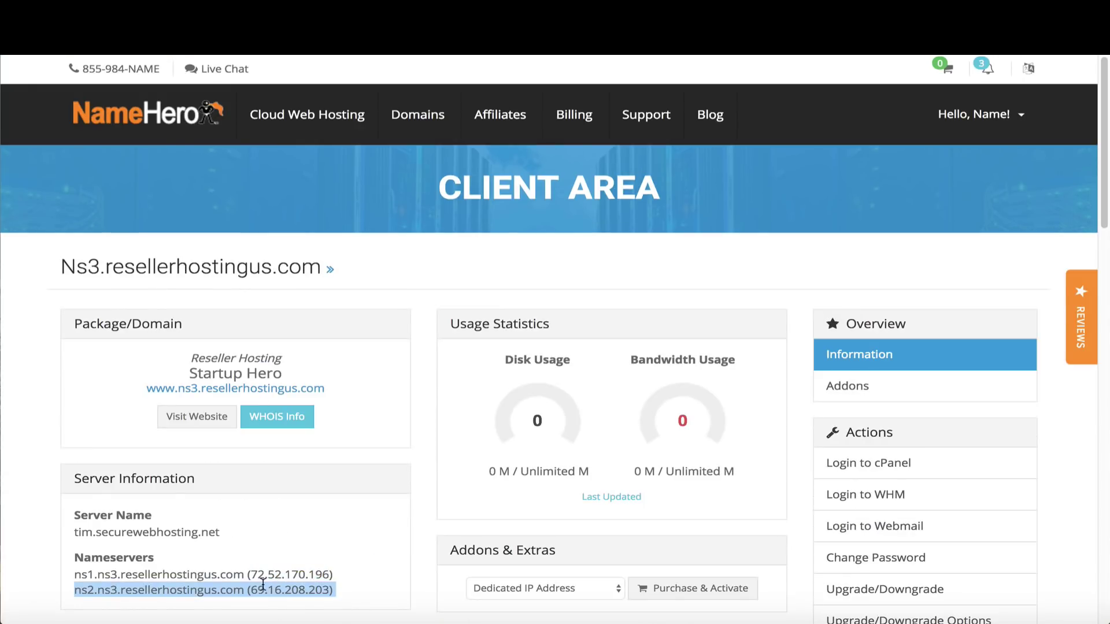
{"action": "left_click_drag", "start_coordinate": [251, 586], "coordinate": [328, 586]}
{"action": "key", "text": "ctrl+c"}
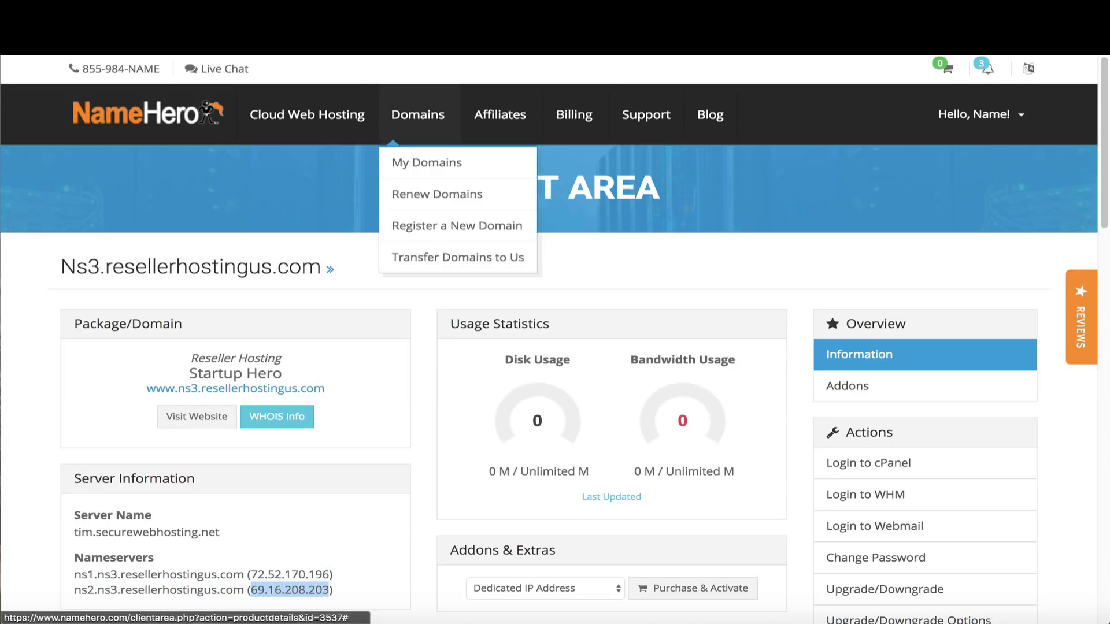
{"action": "key", "text": "ctrl+Tab"}
{"action": "type", "text": "ns4"}
{"action": "left_click", "coordinate": [346, 527]}
{"action": "key", "text": "ctrl+v"}
{"action": "left_click", "coordinate": [405, 570]}
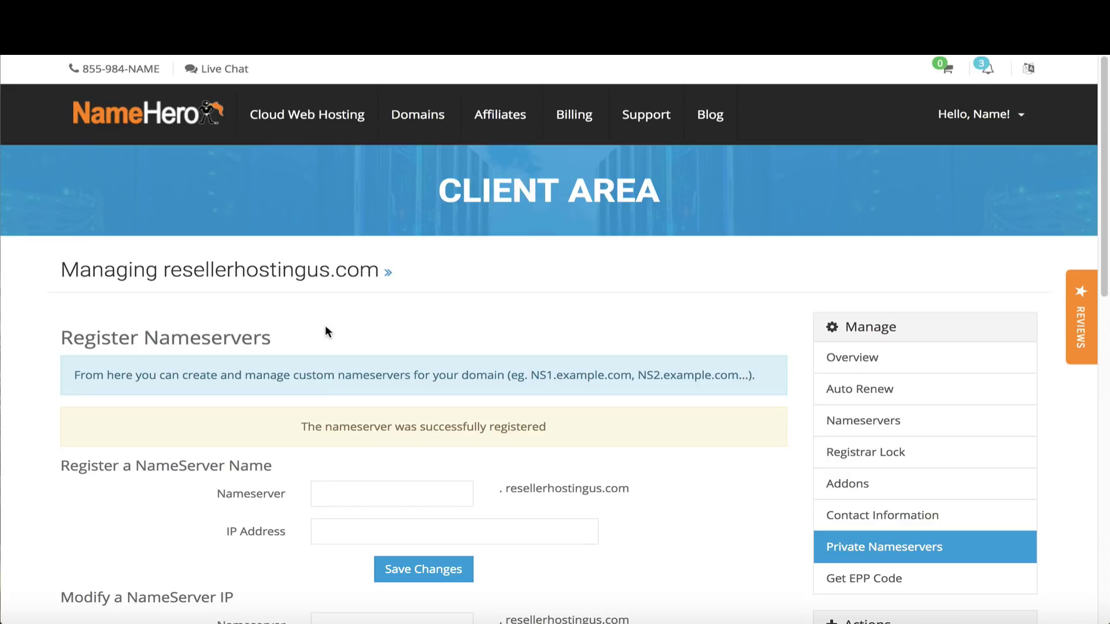
Log in to WHM for the Corporate Hero account and edit the resellerhostingus.com DNS zone.
{"action": "left_click", "coordinate": [327, 116]}
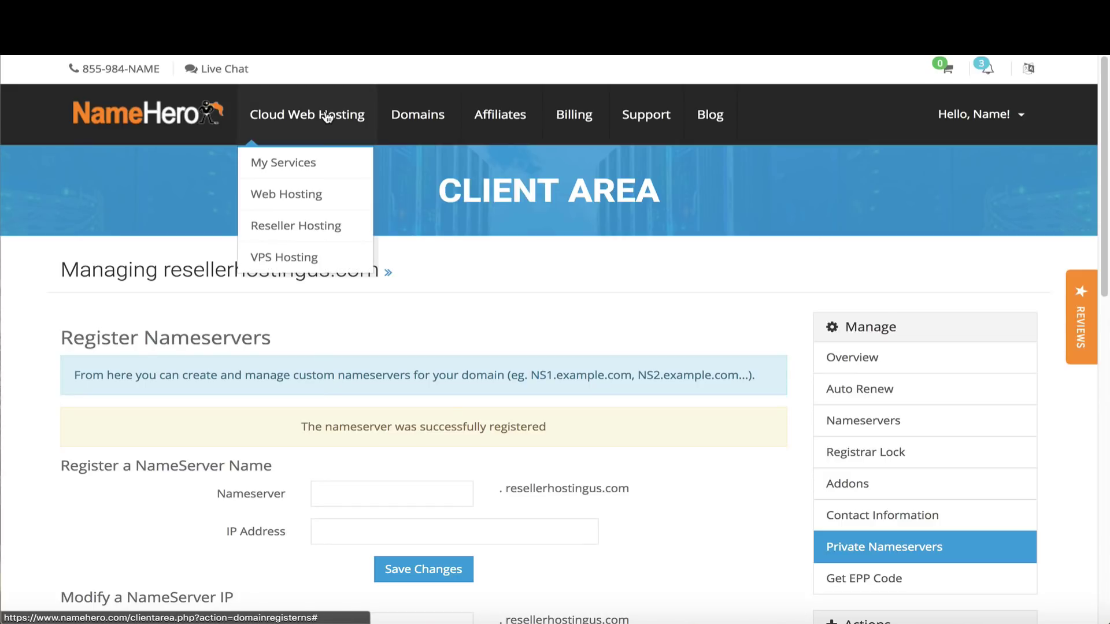
{"action": "left_click", "coordinate": [314, 164]}
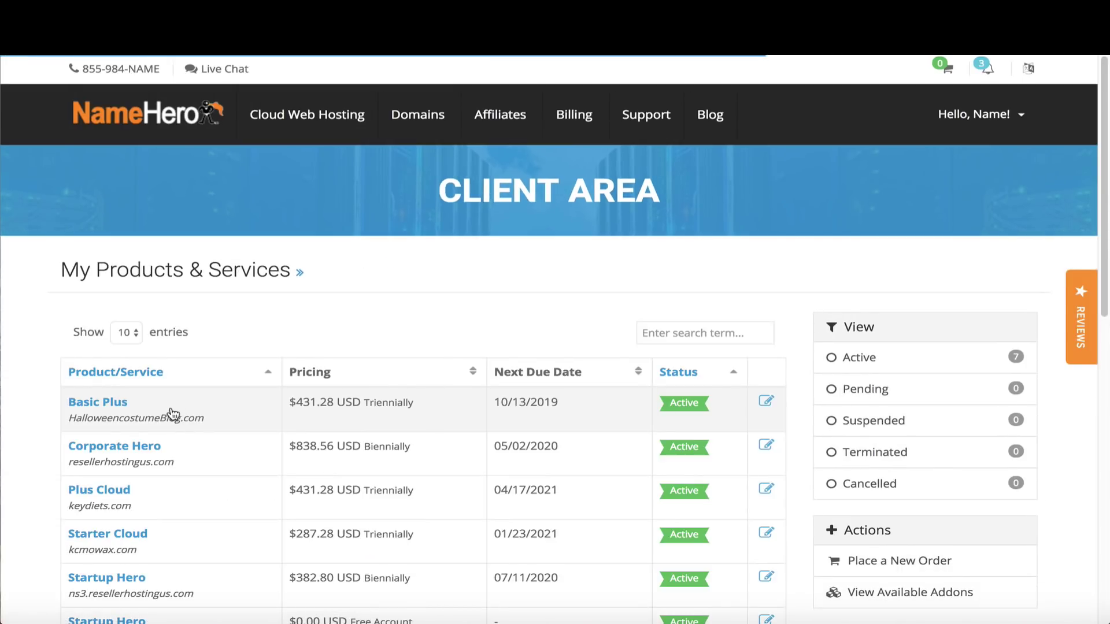
{"action": "left_click", "coordinate": [125, 447]}
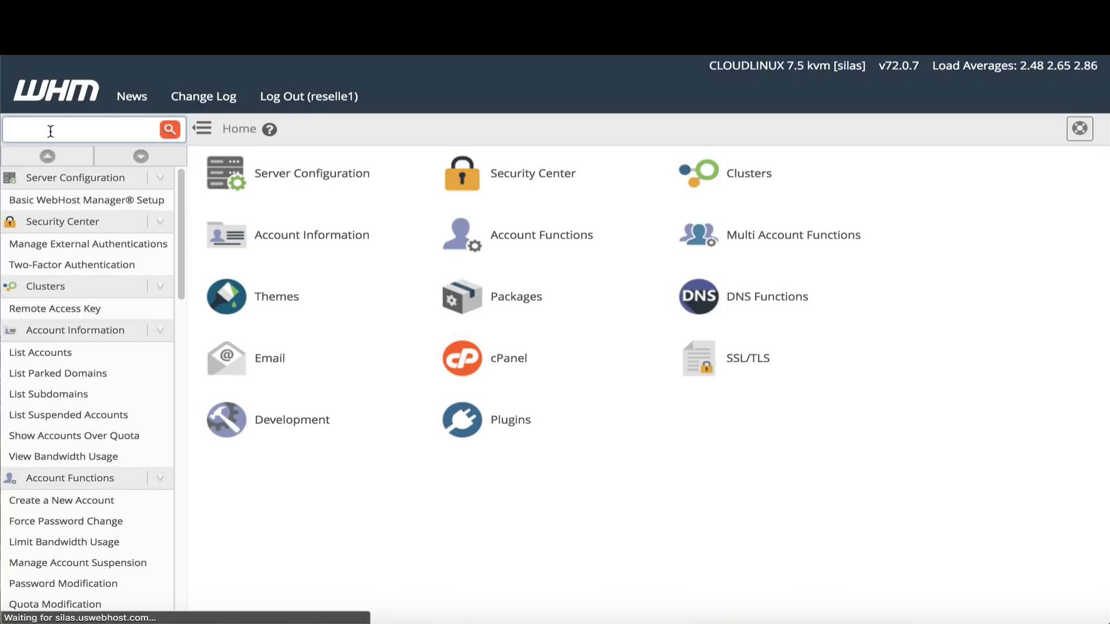
{"action": "type", "text": "dns"}
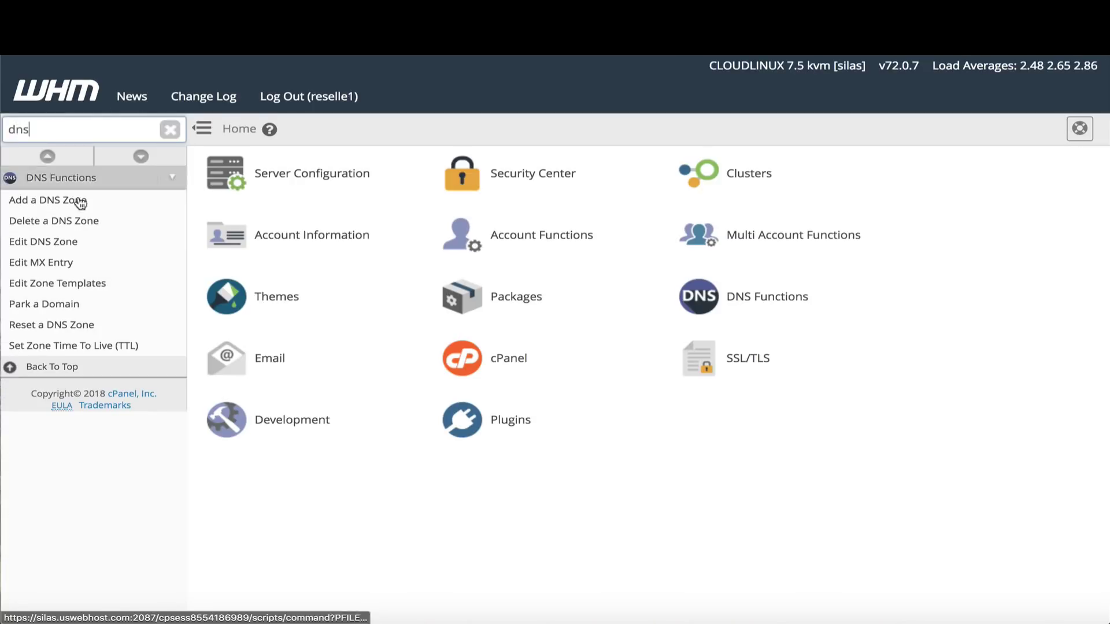
{"action": "left_click", "coordinate": [74, 241]}
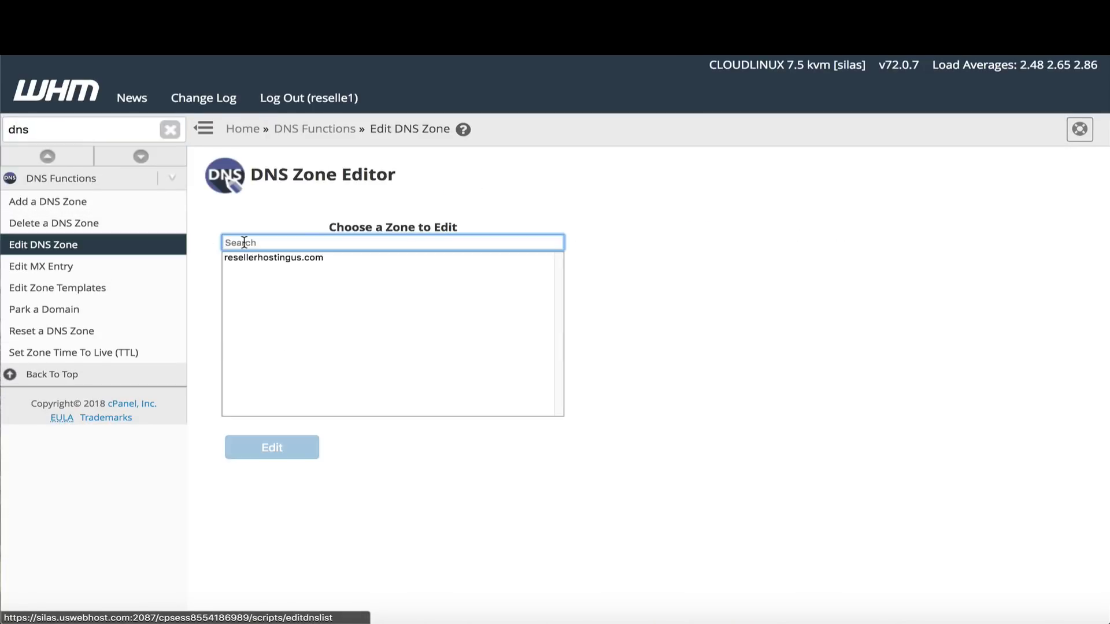
{"action": "left_click", "coordinate": [265, 257]}
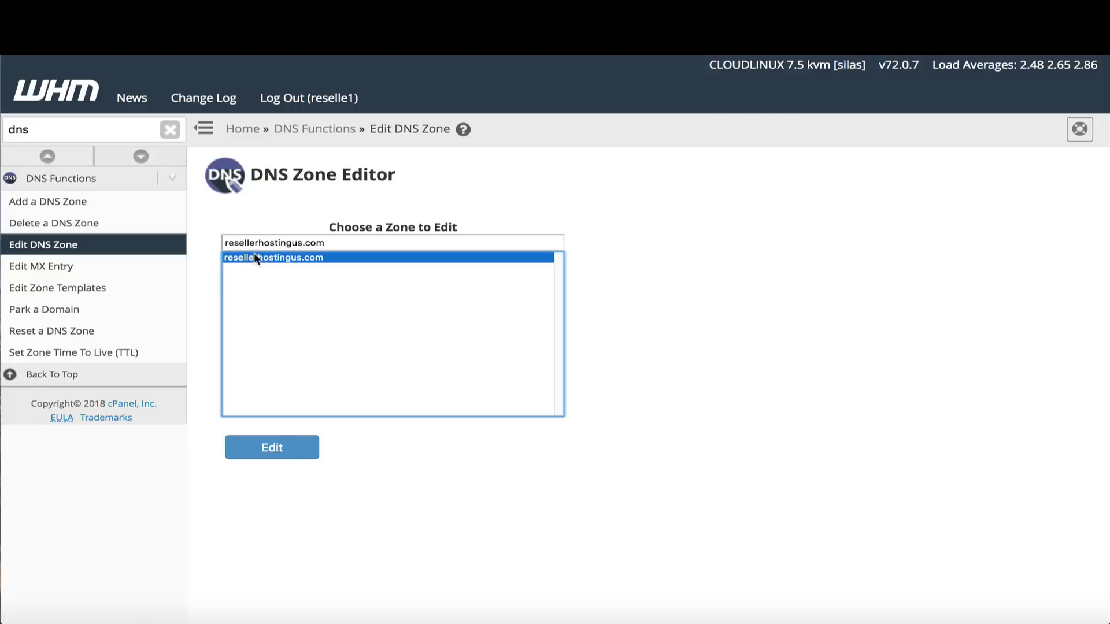
{"action": "left_click", "coordinate": [304, 448]}
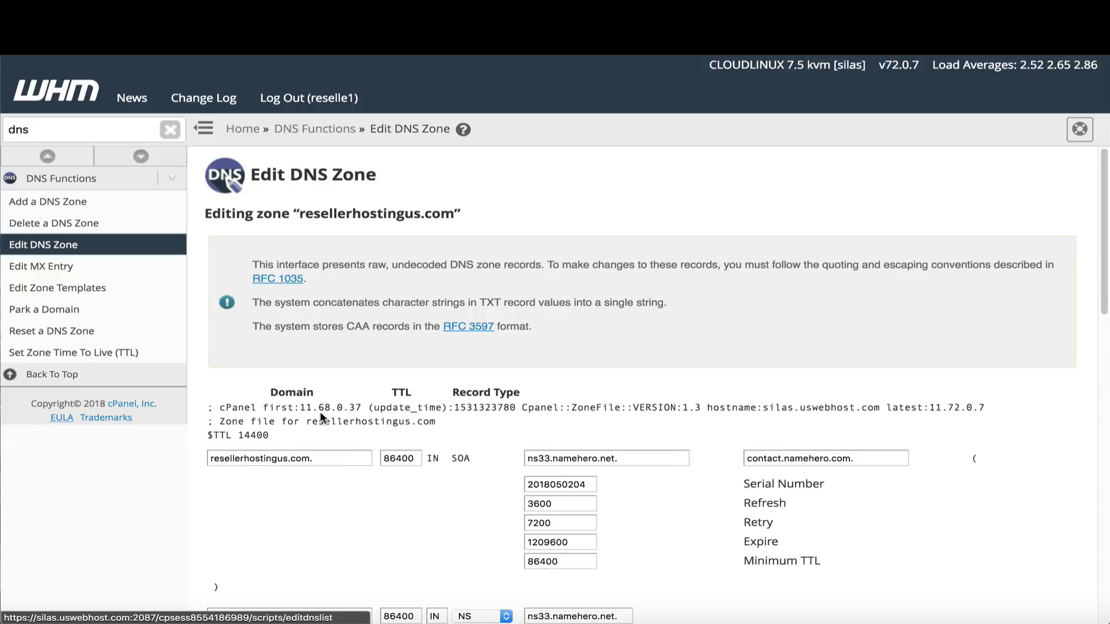
Add new ns3 and ns4 zone entries as A records.
{"action": "scroll", "coordinate": [347, 405], "scroll_direction": "down", "scroll_amount": 15}
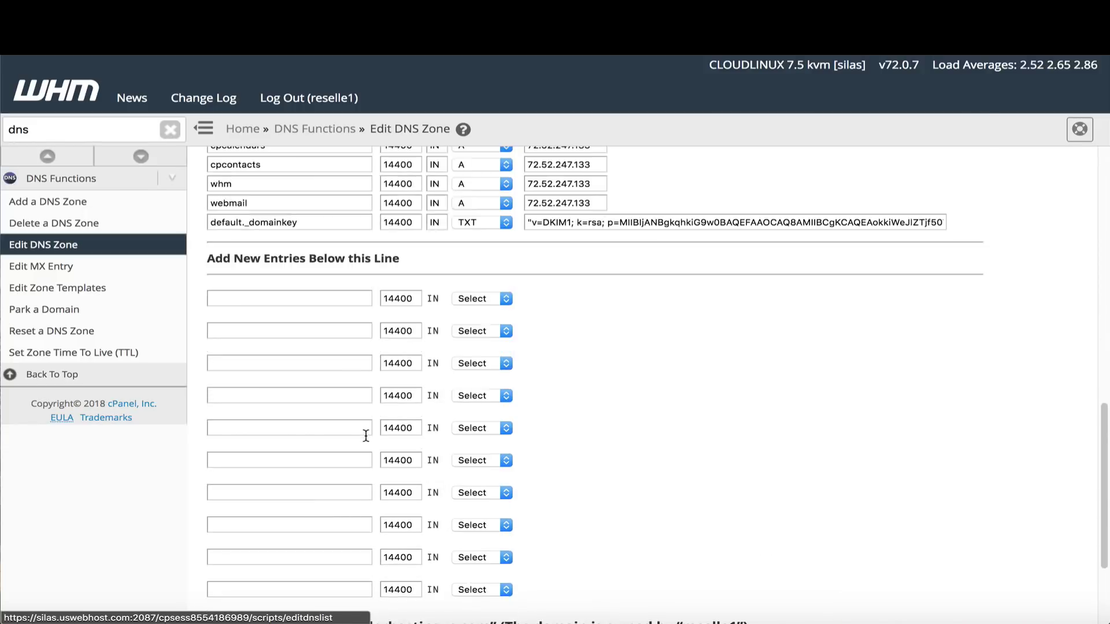
{"action": "left_click", "coordinate": [304, 298]}
{"action": "type", "text": "ns3"}
{"action": "left_click", "coordinate": [294, 331]}
{"action": "type", "text": "ns4"}
{"action": "left_click", "coordinate": [480, 296]}
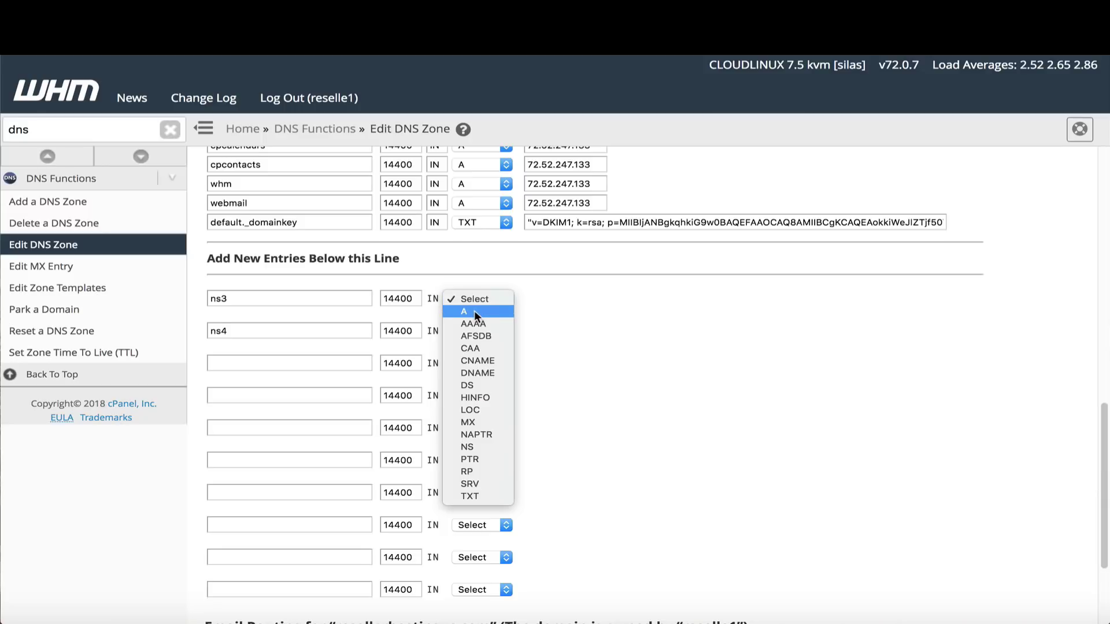
{"action": "left_click", "coordinate": [475, 312]}
{"action": "left_click", "coordinate": [471, 330]}
{"action": "key", "text": "Return"}
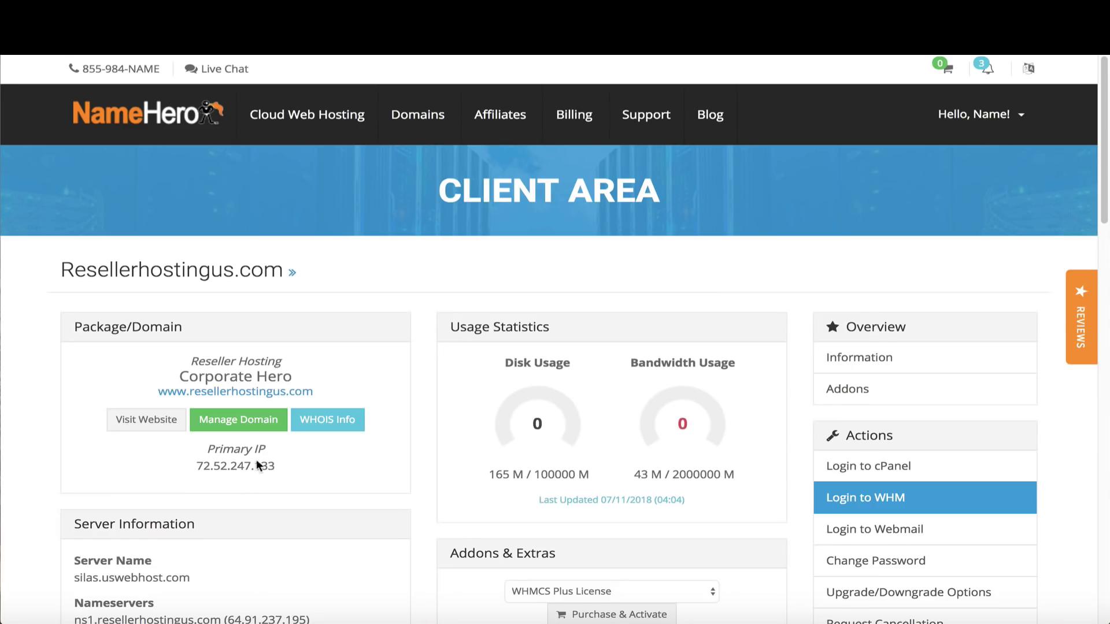
Give ns3 address 72.52.170.196 and ns4 address 69.16.208.203, then save the zone.
{"action": "scroll", "coordinate": [260, 466], "scroll_direction": "down", "scroll_amount": 2}
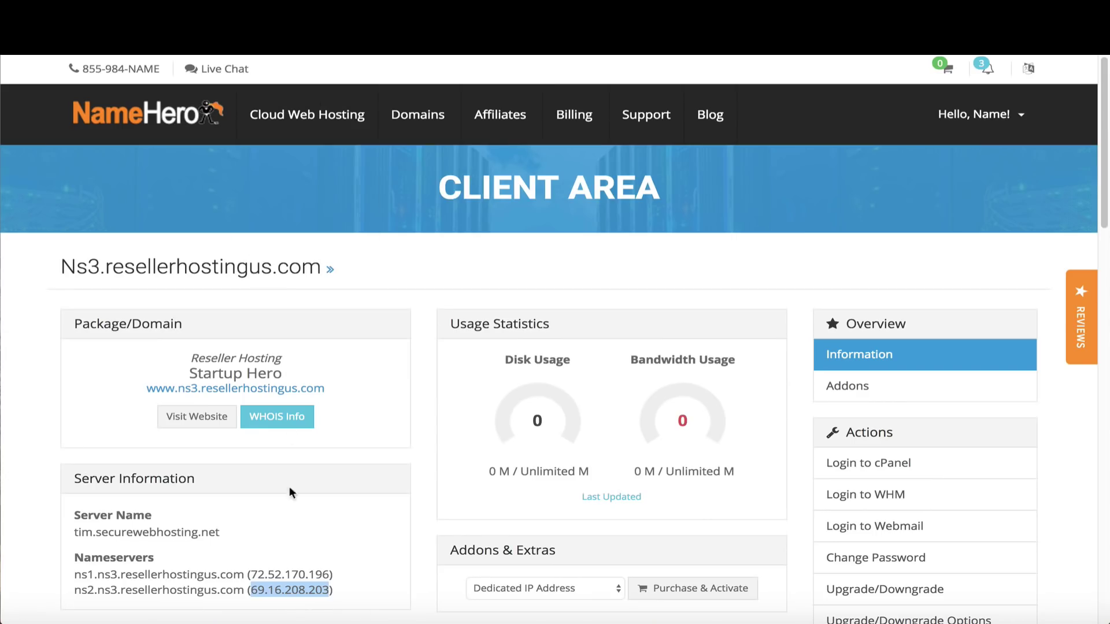
{"action": "double_click", "coordinate": [270, 575]}
{"action": "key", "text": "ctrl+c"}
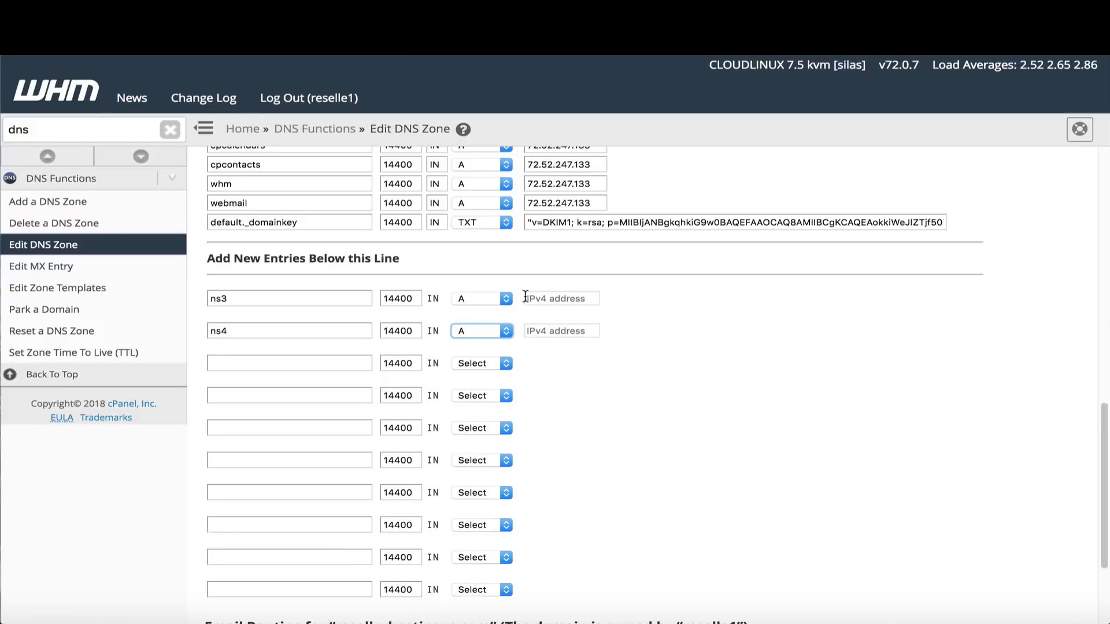
{"action": "left_click", "coordinate": [525, 297]}
{"action": "key", "text": "ctrl+v"}
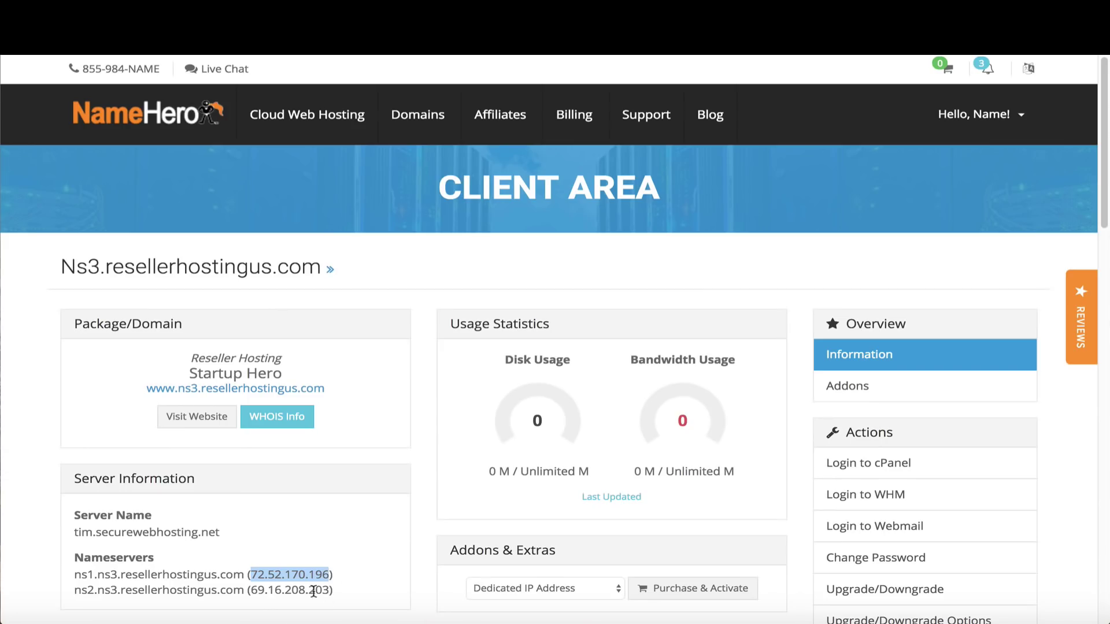
{"action": "triple_click", "coordinate": [290, 589]}
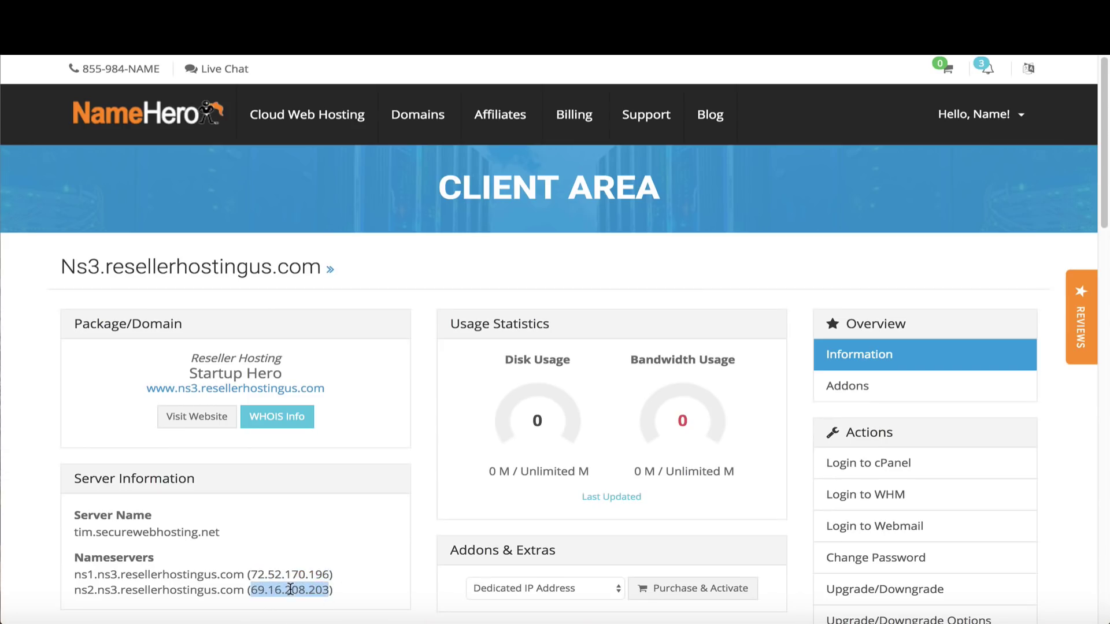
{"action": "triple_click", "coordinate": [298, 588]}
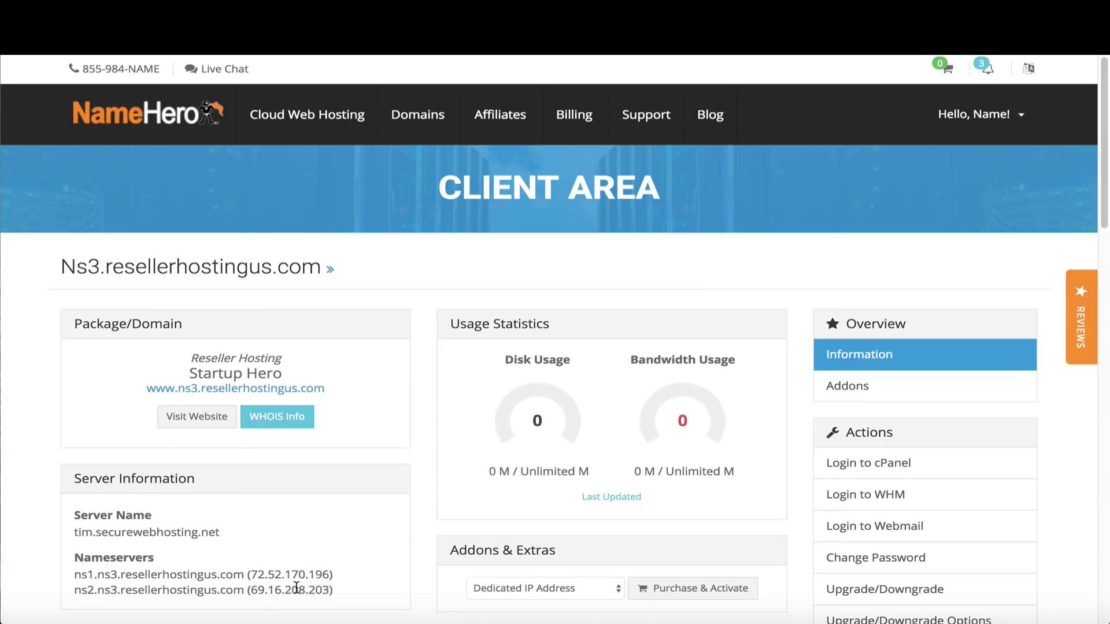
{"action": "triple_click", "coordinate": [297, 587]}
{"action": "left_click", "coordinate": [280, 586]}
{"action": "double_click", "coordinate": [272, 588]}
{"action": "key", "text": "ctrl+c"}
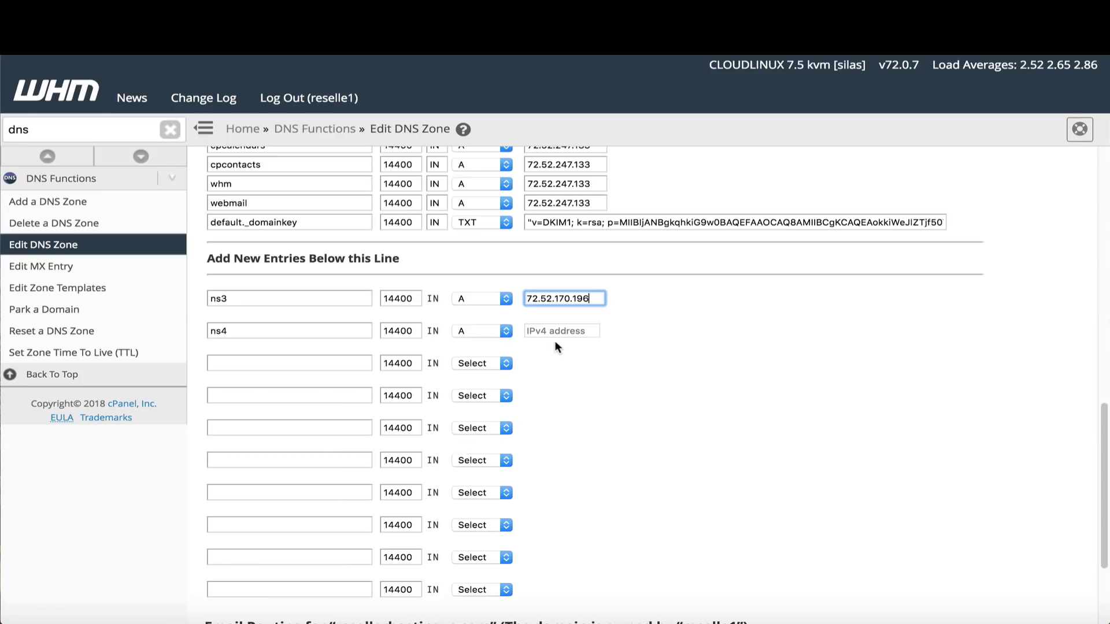
{"action": "left_click", "coordinate": [556, 331]}
{"action": "key", "text": "ctrl+v"}
{"action": "left_click", "coordinate": [568, 406]}
{"action": "scroll", "coordinate": [565, 443], "scroll_direction": "down", "scroll_amount": 1}
{"action": "scroll", "coordinate": [564, 443], "scroll_direction": "down", "scroll_amount": 5}
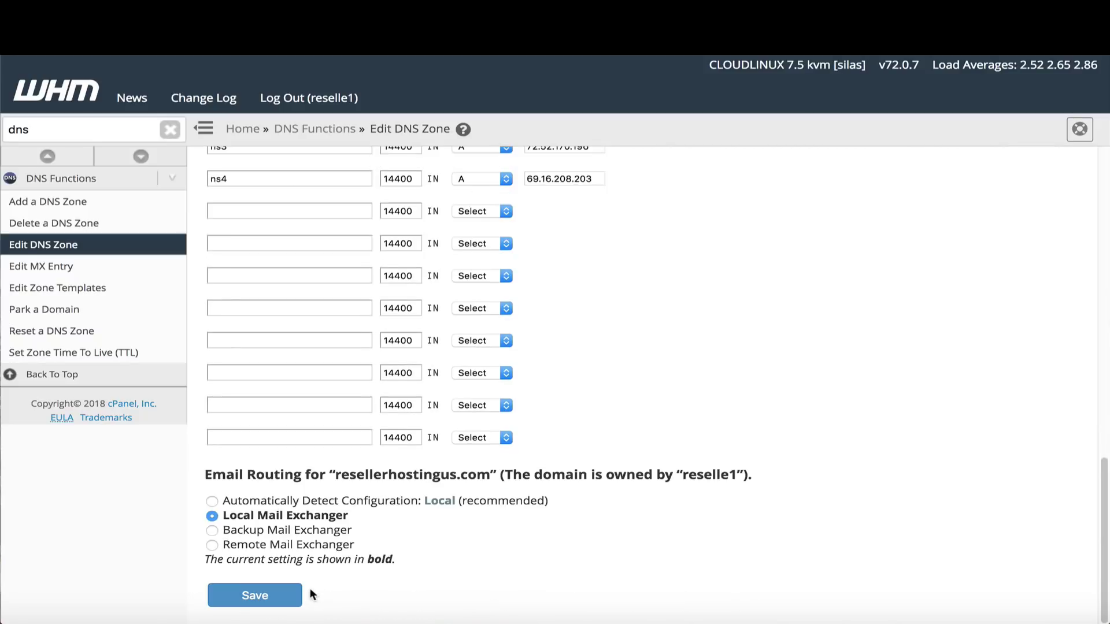
{"action": "left_click", "coordinate": [271, 594]}
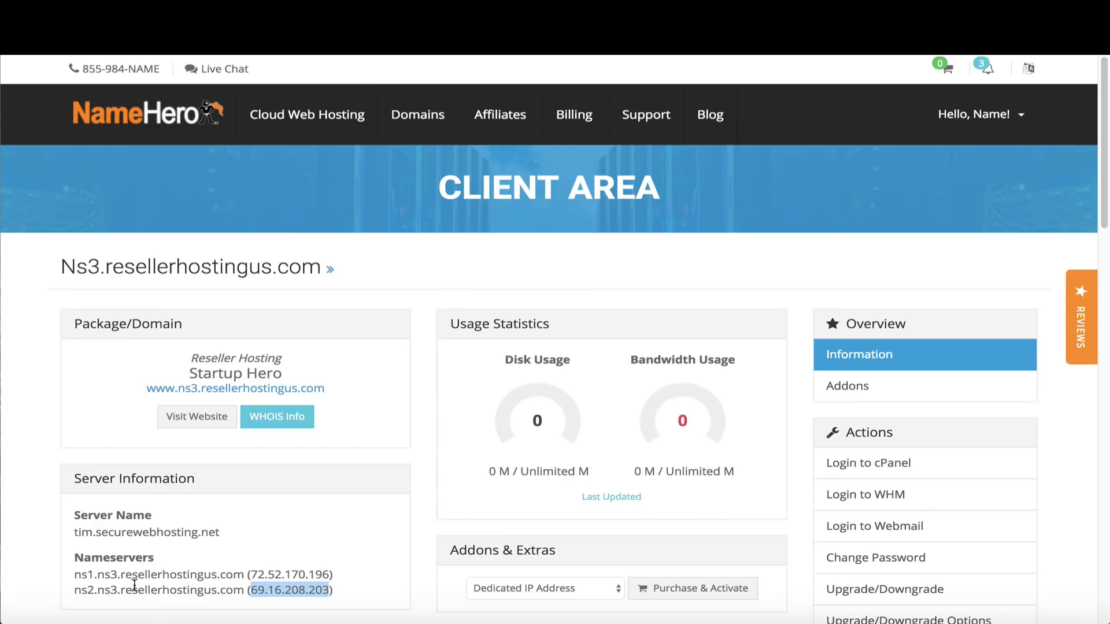
Open the WHMCS Servers setup page and start adding a new server.
{"action": "left_click", "coordinate": [185, 578]}
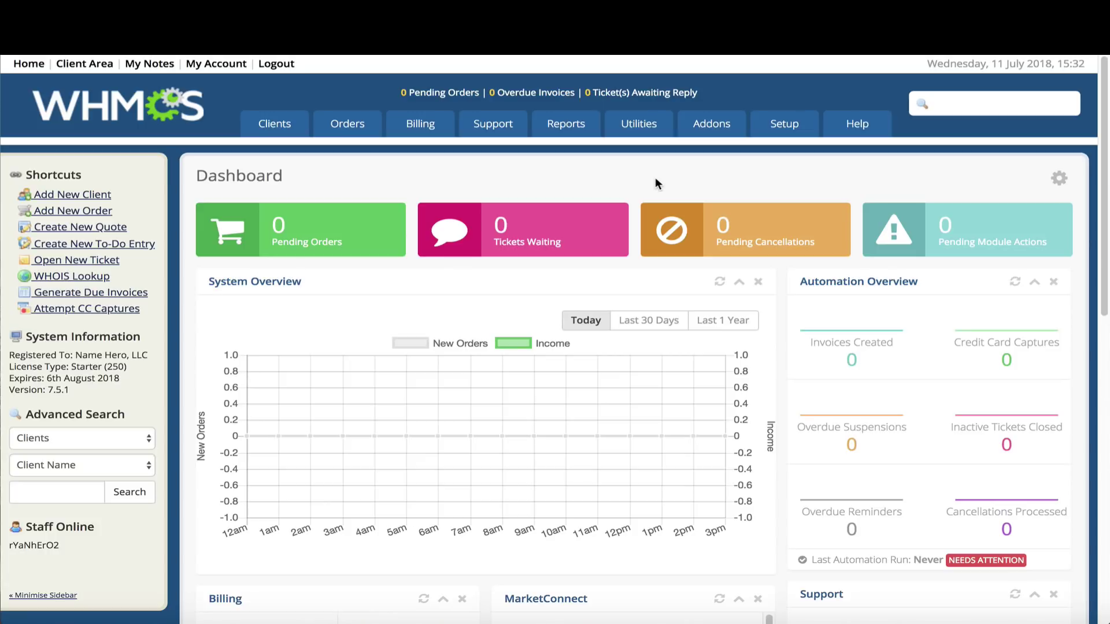
{"action": "mouse_move", "coordinate": [765, 125]}
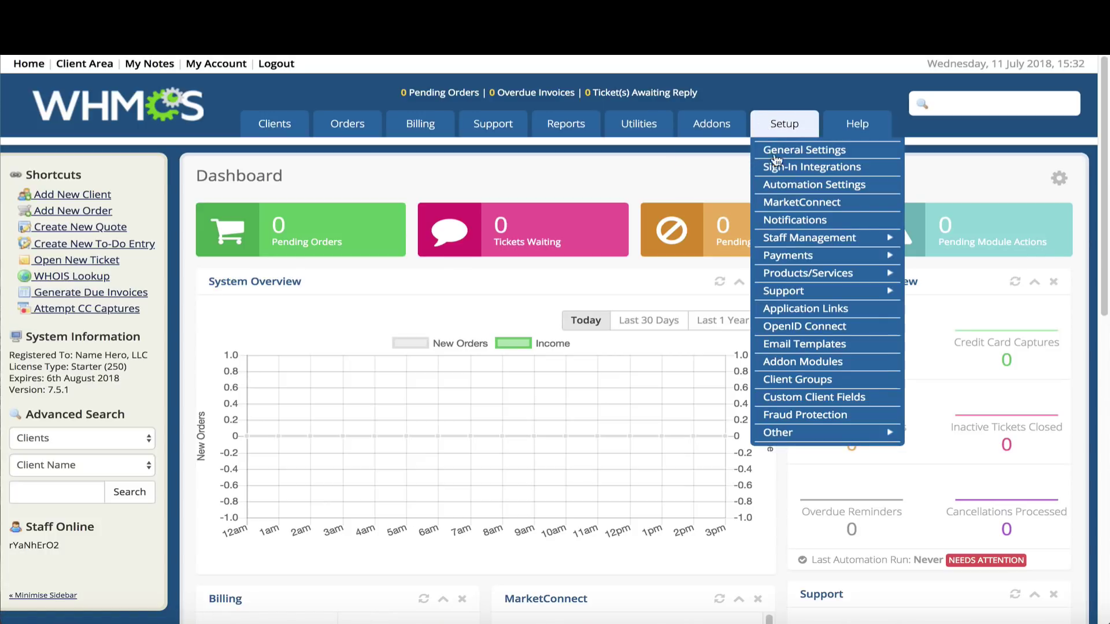
{"action": "mouse_move", "coordinate": [795, 275]}
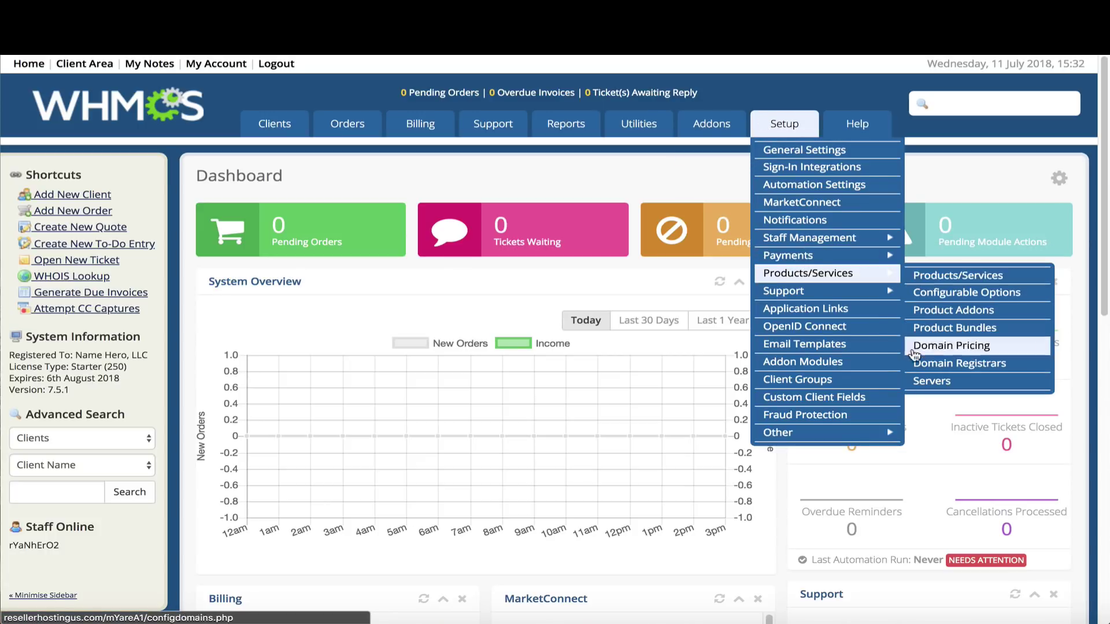
{"action": "left_click", "coordinate": [931, 381]}
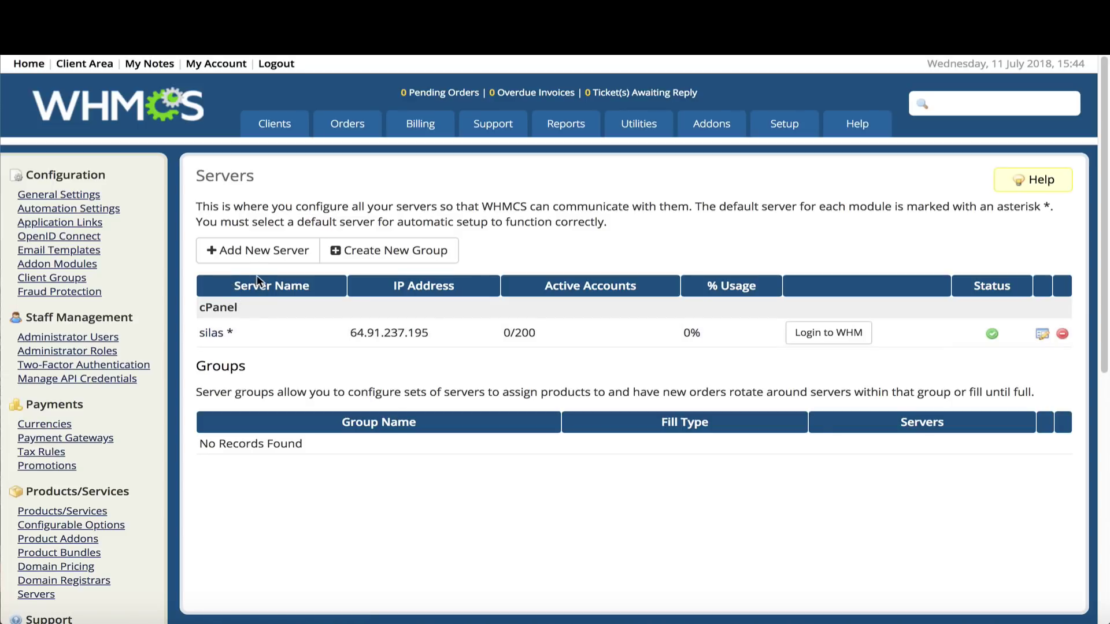
{"action": "left_click", "coordinate": [257, 257]}
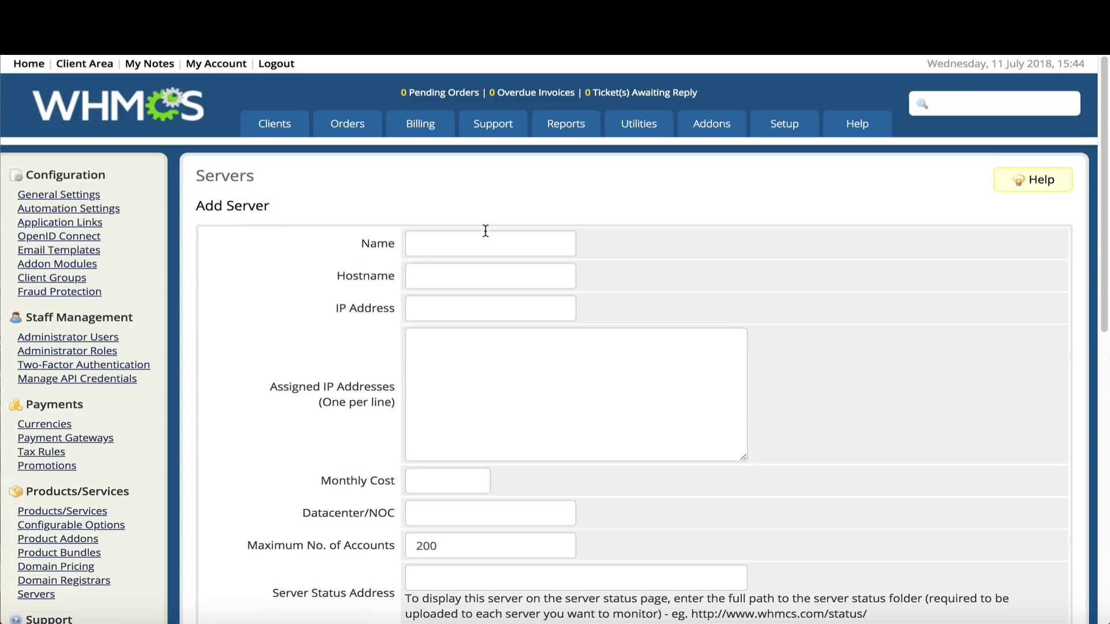
Name the server tim with hostname tim.securewebhosting.net.
{"action": "left_click", "coordinate": [442, 240]}
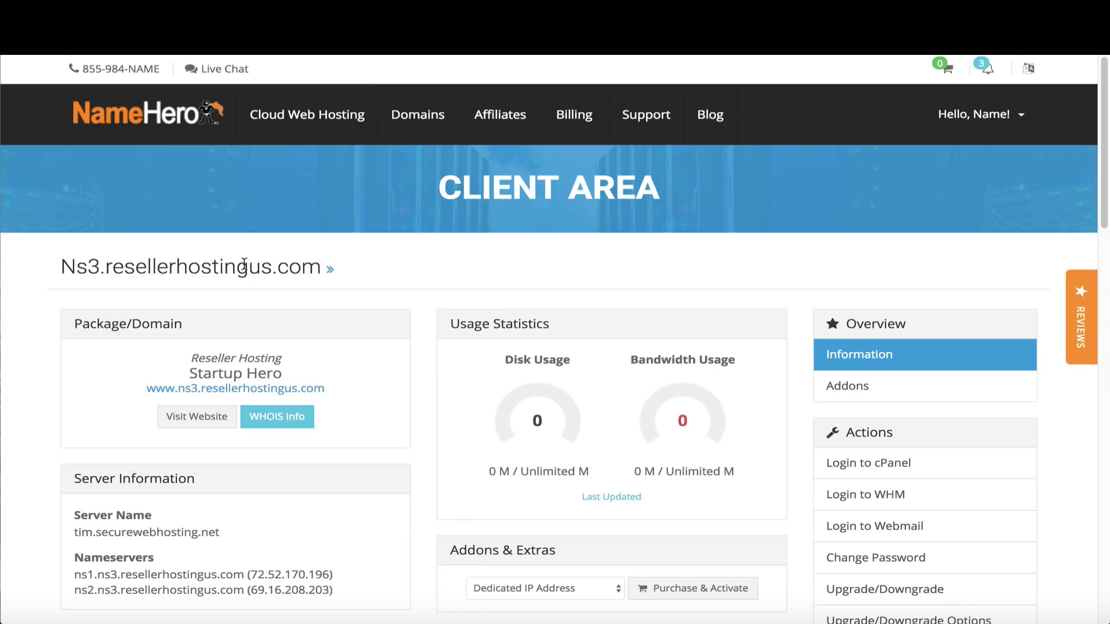
{"action": "left_click_drag", "start_coordinate": [93, 531], "coordinate": [73, 535]}
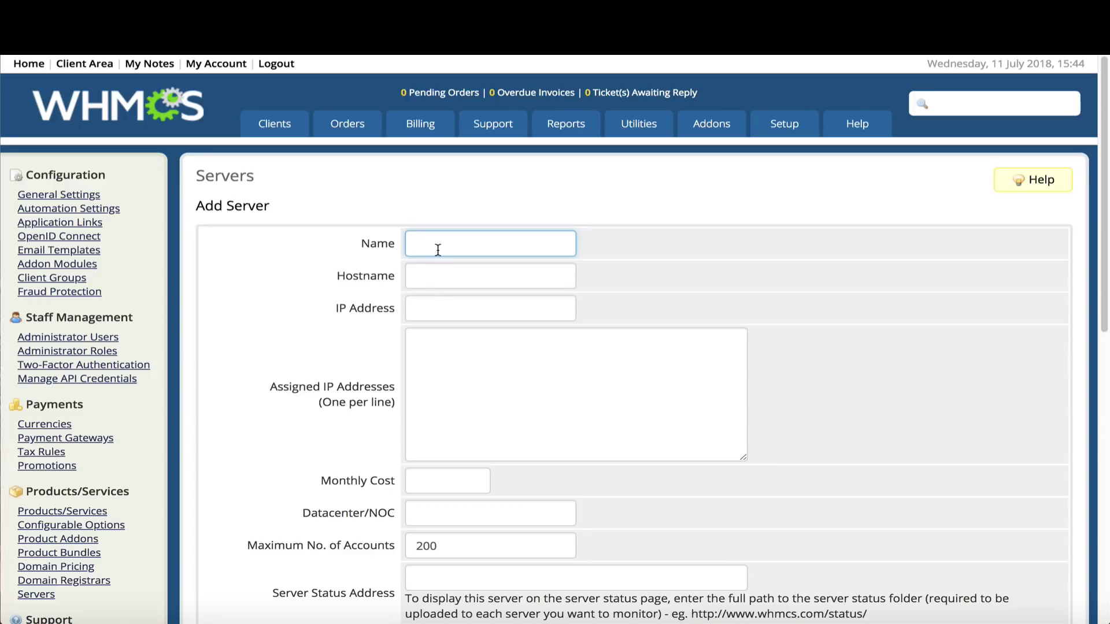
{"action": "type", "text": "im"}
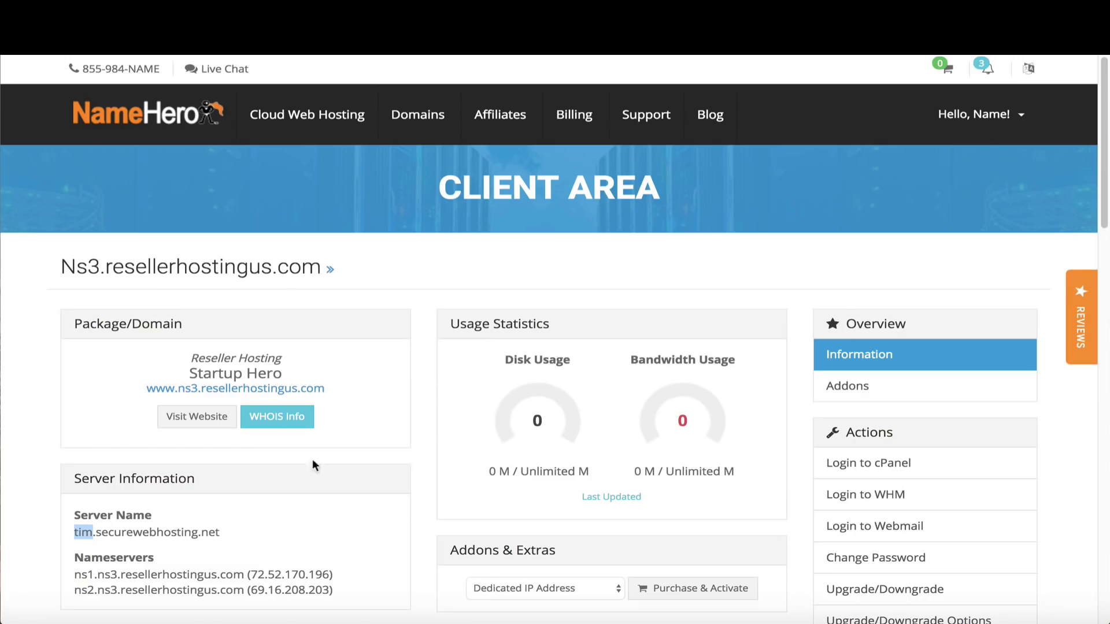
{"action": "left_click_drag", "start_coordinate": [221, 531], "coordinate": [56, 536]}
{"action": "key", "text": "ctrl+c"}
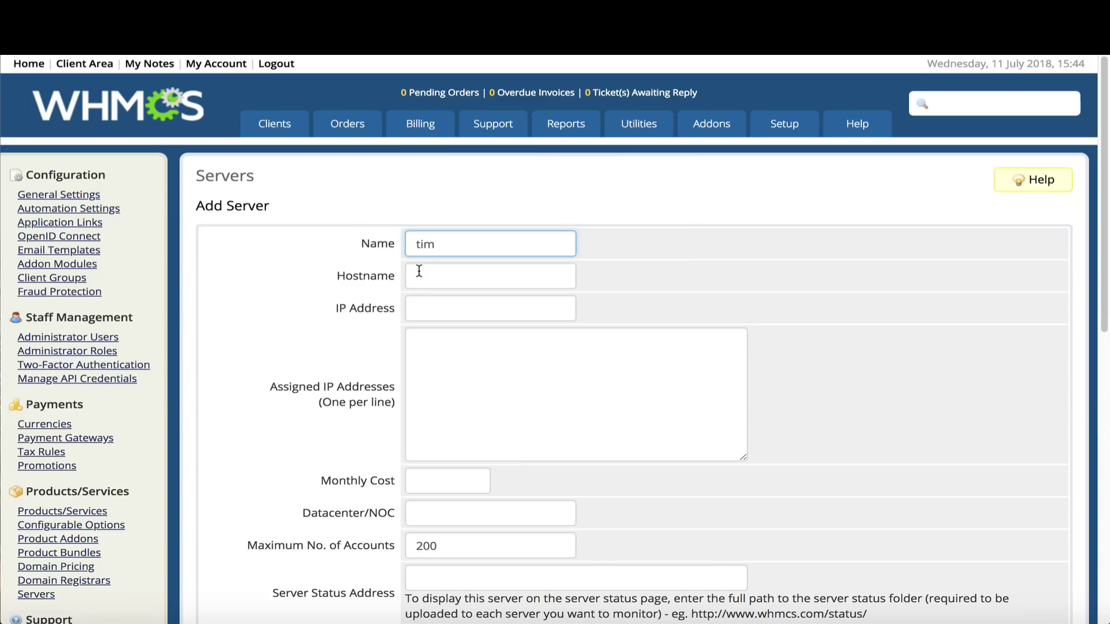
{"action": "left_click", "coordinate": [488, 269]}
{"action": "key", "text": "ctrl+v"}
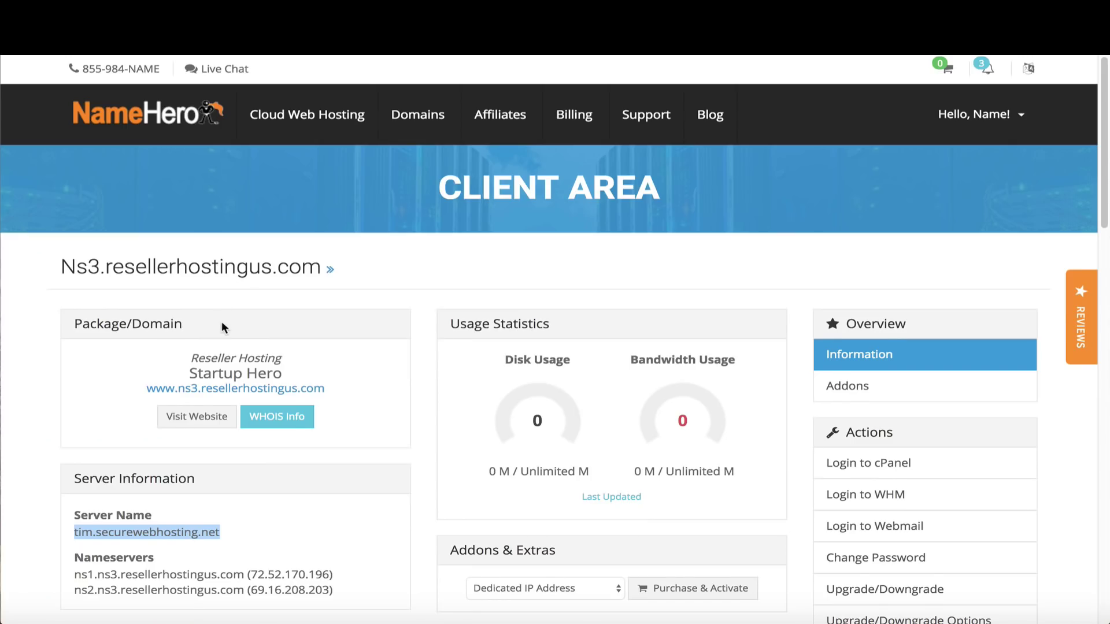
Enter 72.52.170.196 as the server IP address.
{"action": "scroll", "coordinate": [214, 316], "scroll_direction": "down", "scroll_amount": 1}
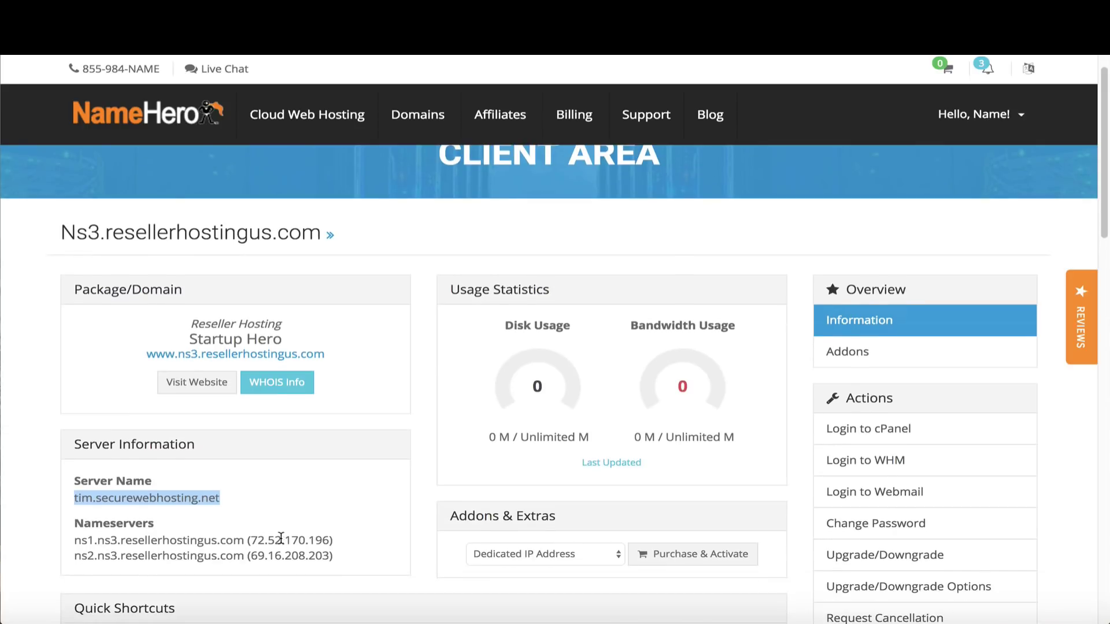
{"action": "left_click_drag", "start_coordinate": [250, 539], "coordinate": [329, 540]}
{"action": "key", "text": "ctrl+c"}
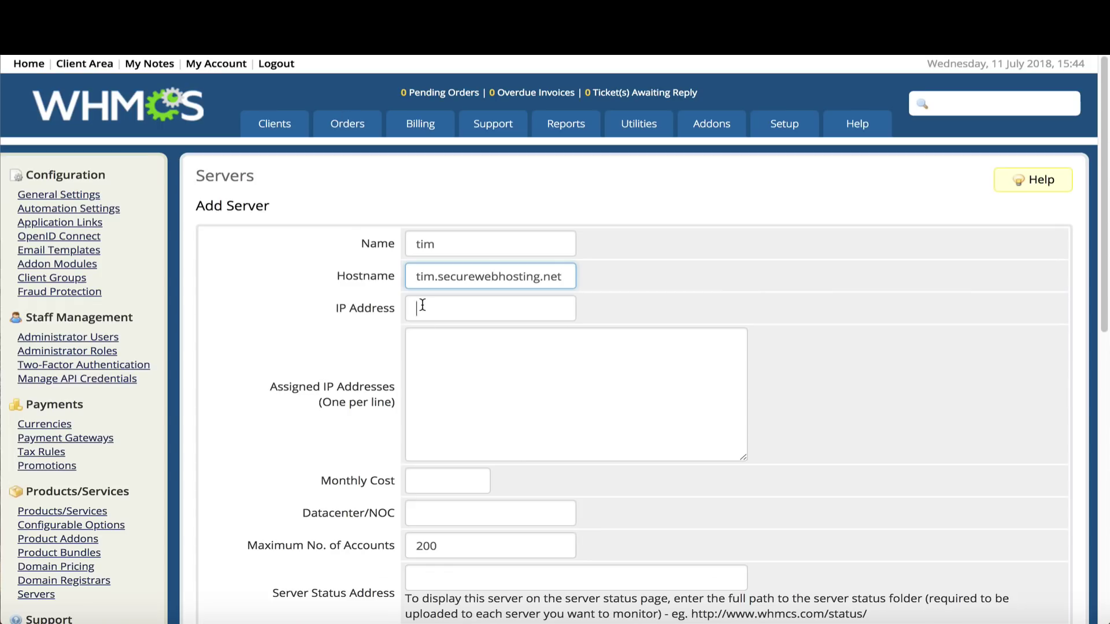
{"action": "left_click", "coordinate": [421, 308]}
{"action": "key", "text": "ctrl+v"}
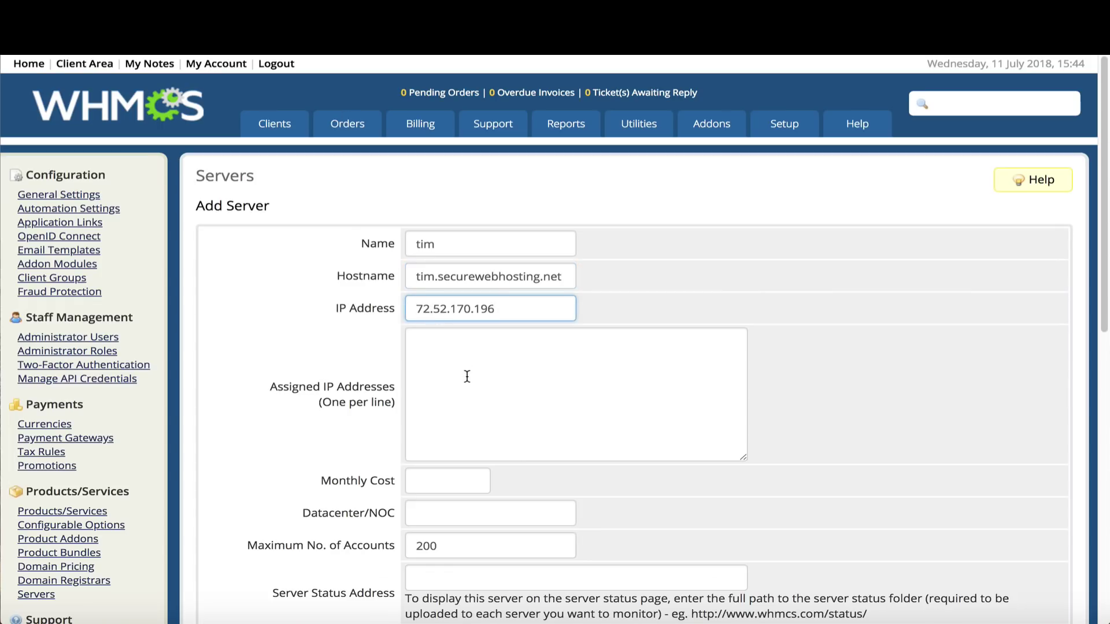
{"action": "left_click", "coordinate": [467, 376]}
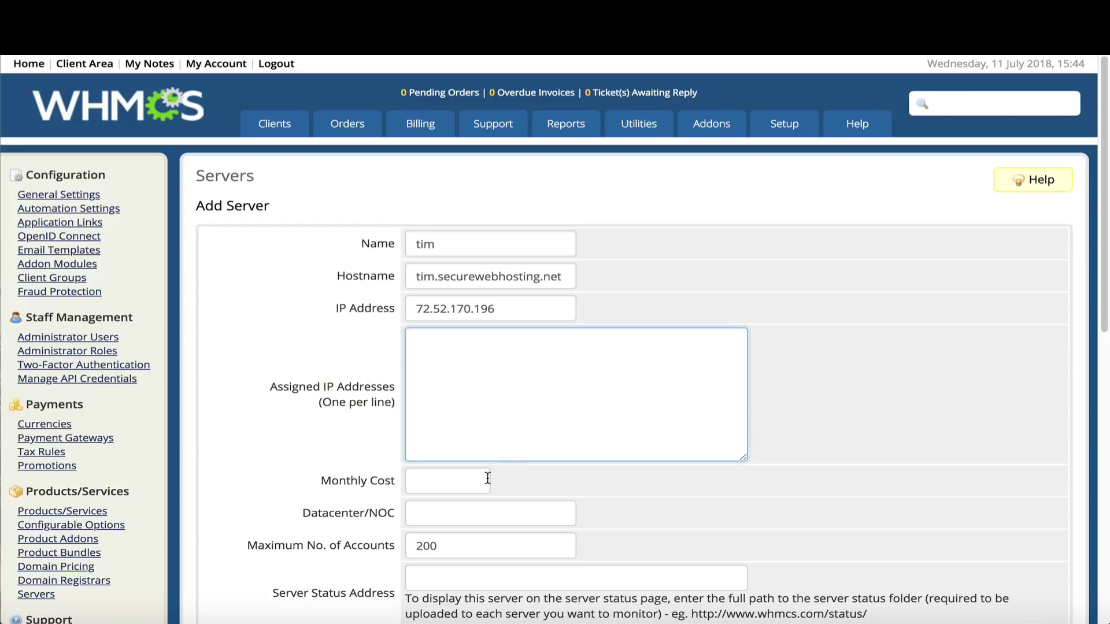
{"action": "left_click", "coordinate": [462, 474]}
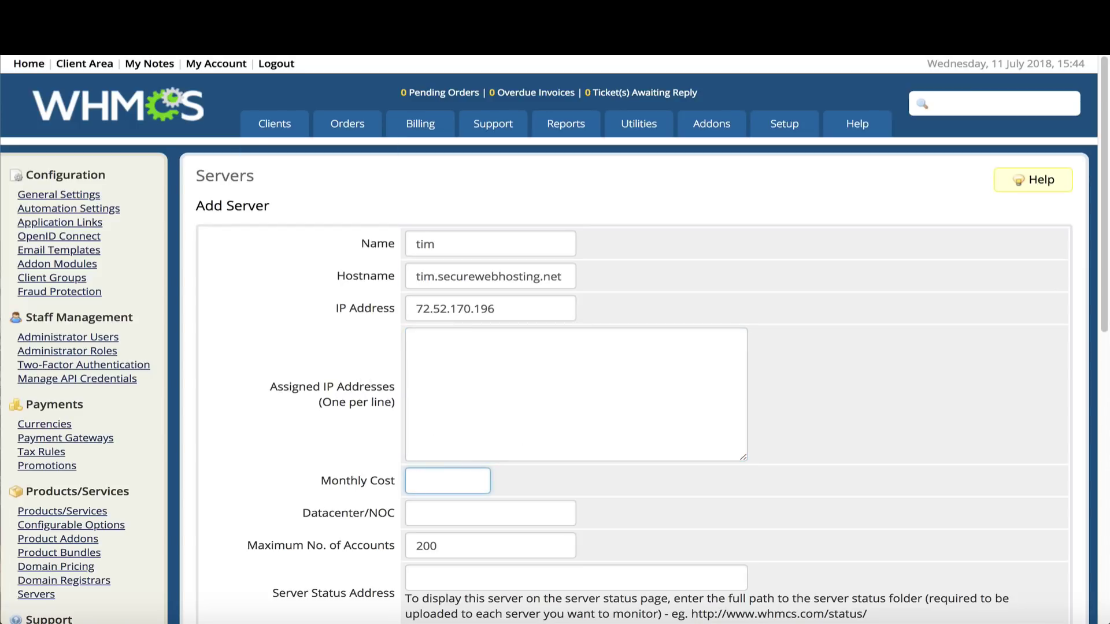
{"action": "key", "text": "ctrl+Tab"}
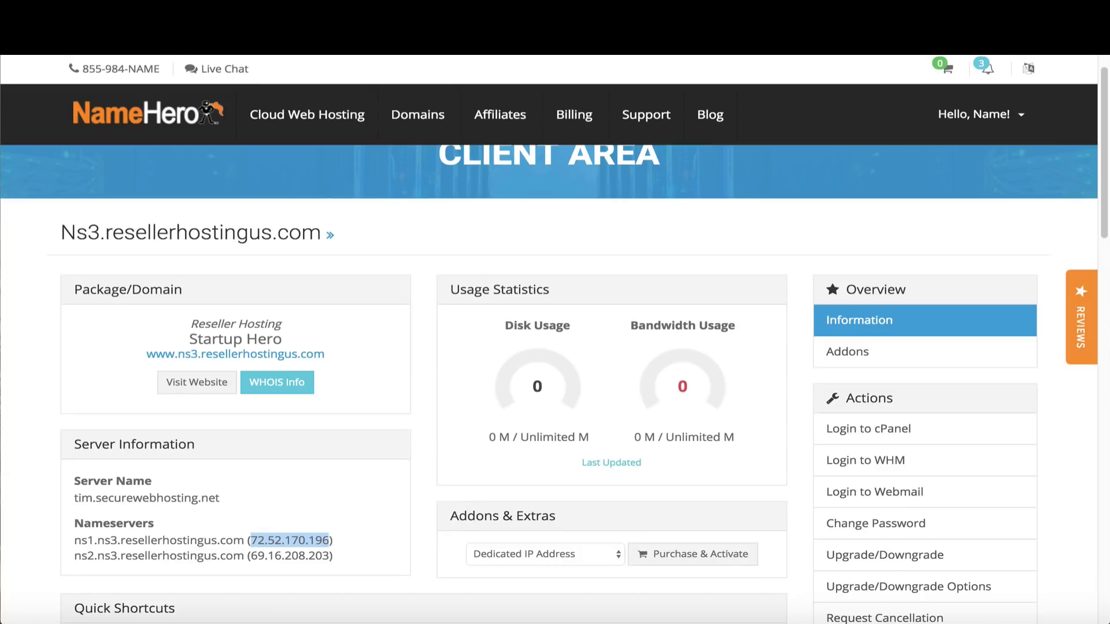
Order the Startup reseller plan for the existing domain resellerhostingus.com.
{"action": "mouse_move", "coordinate": [570, 149]}
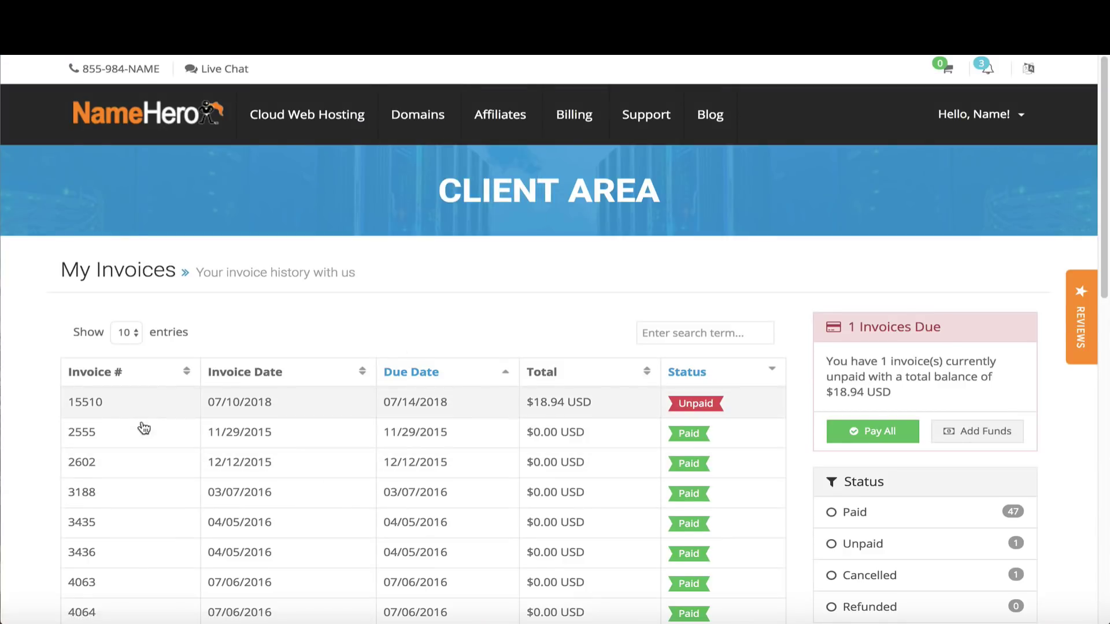
{"action": "mouse_move", "coordinate": [303, 151]}
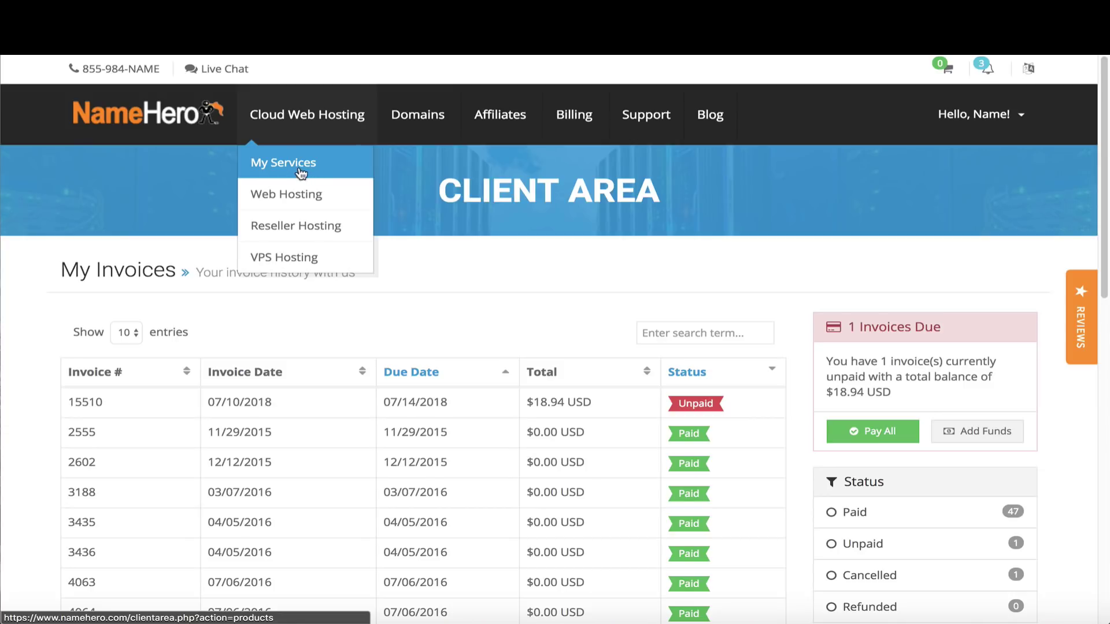
{"action": "left_click", "coordinate": [320, 225]}
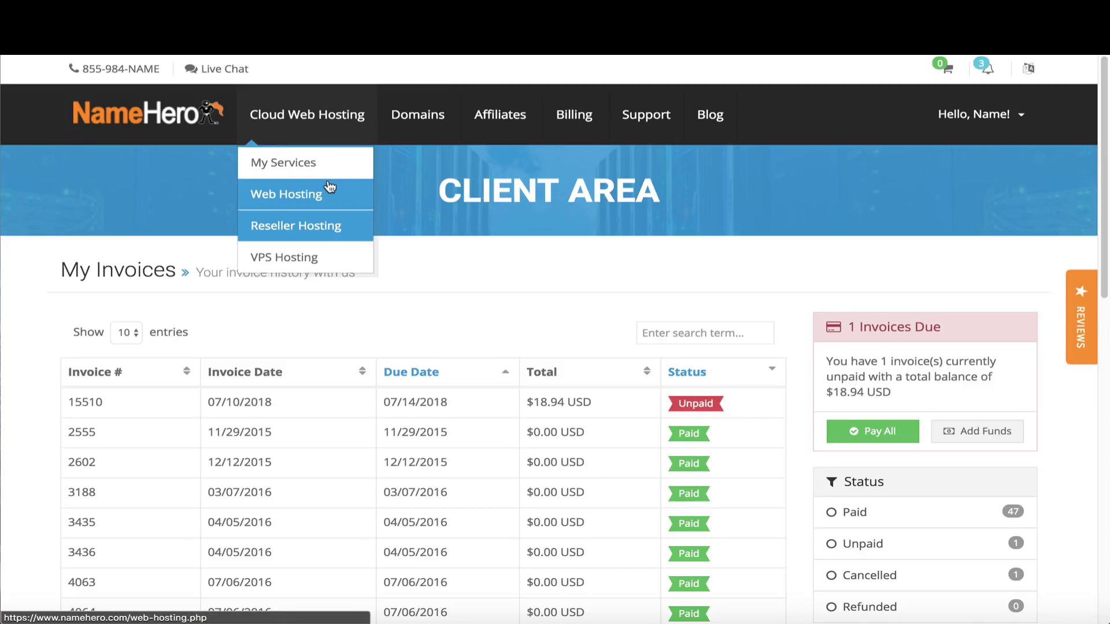
{"action": "scroll", "coordinate": [555, 289], "scroll_direction": "down", "scroll_amount": 3}
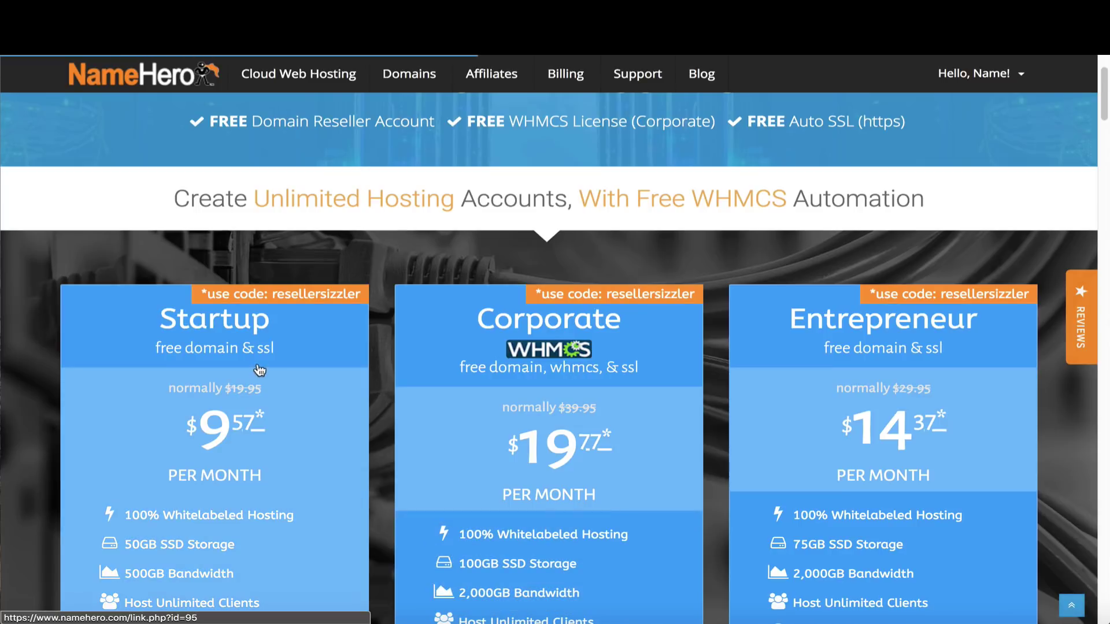
{"action": "left_click", "coordinate": [335, 360]}
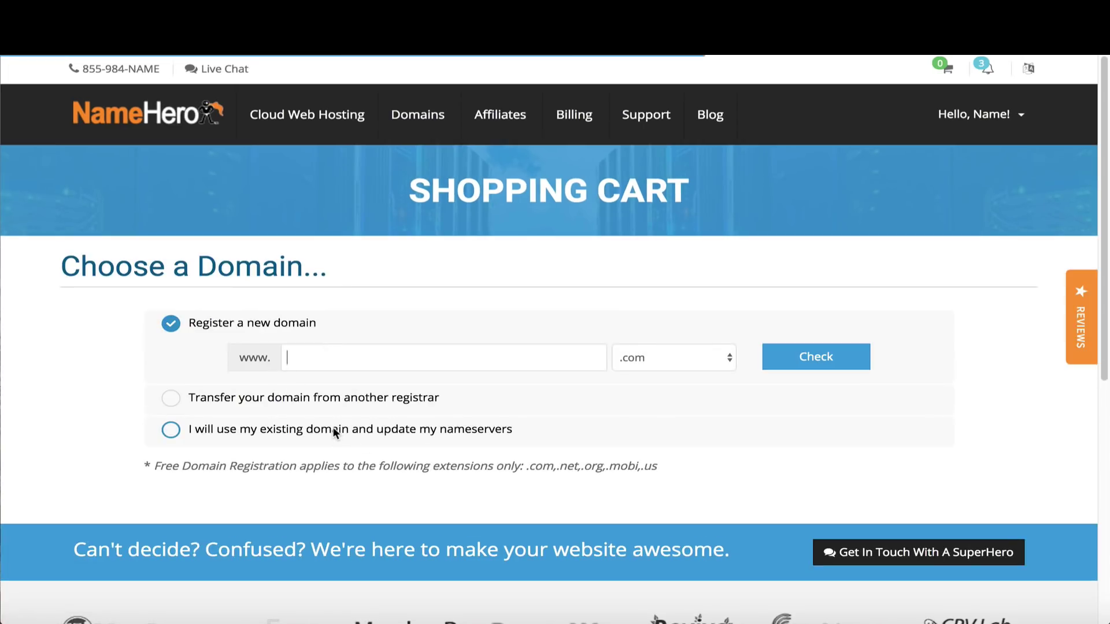
{"action": "left_click", "coordinate": [331, 427]}
{"action": "type", "text": "resellerhostingus"}
{"action": "key", "text": "Tab"}
{"action": "type", "text": "com"}
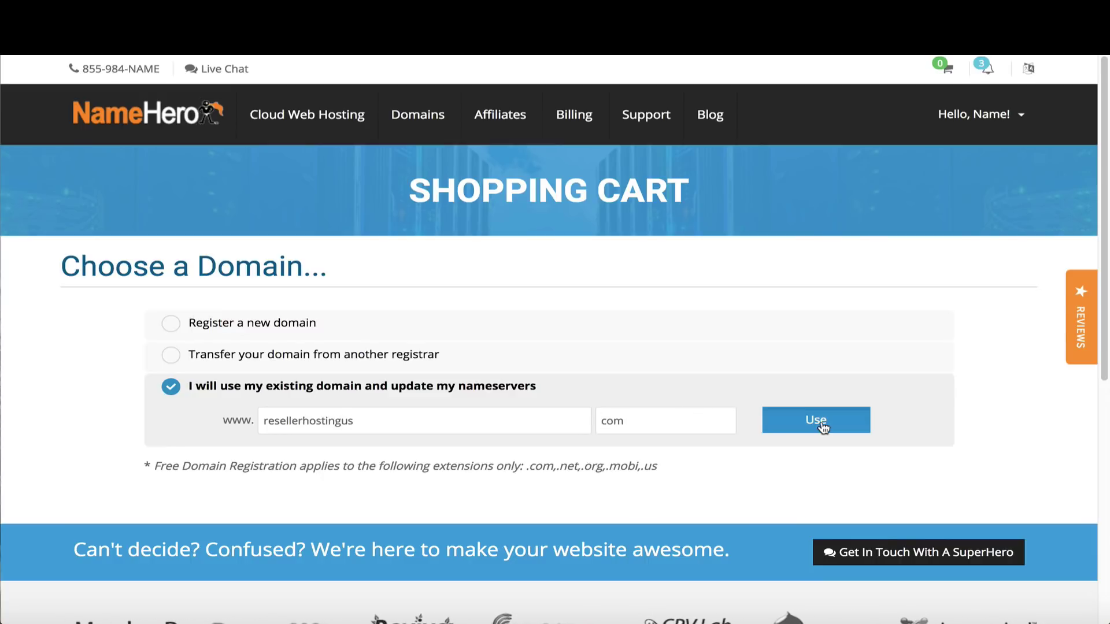
{"action": "left_click", "coordinate": [795, 422]}
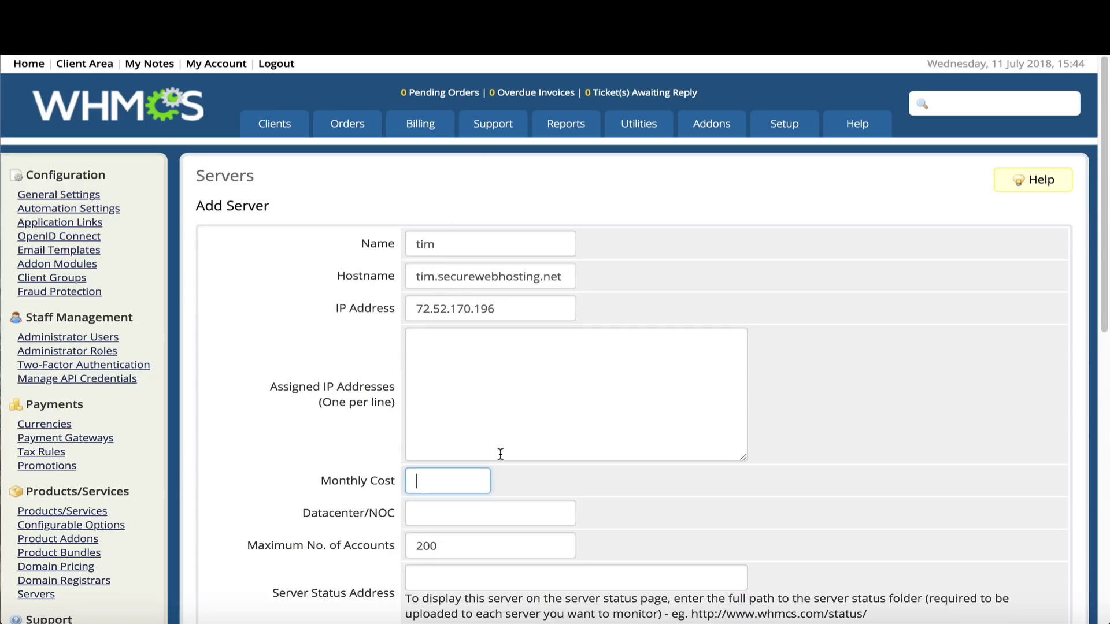
Enter Monthly Cost 15.95, Datacenter/NOC NameHero, and change Maximum No. of Accounts from 200 to 50.
{"action": "type", "text": "15.95"}
{"action": "left_click", "coordinate": [476, 511]}
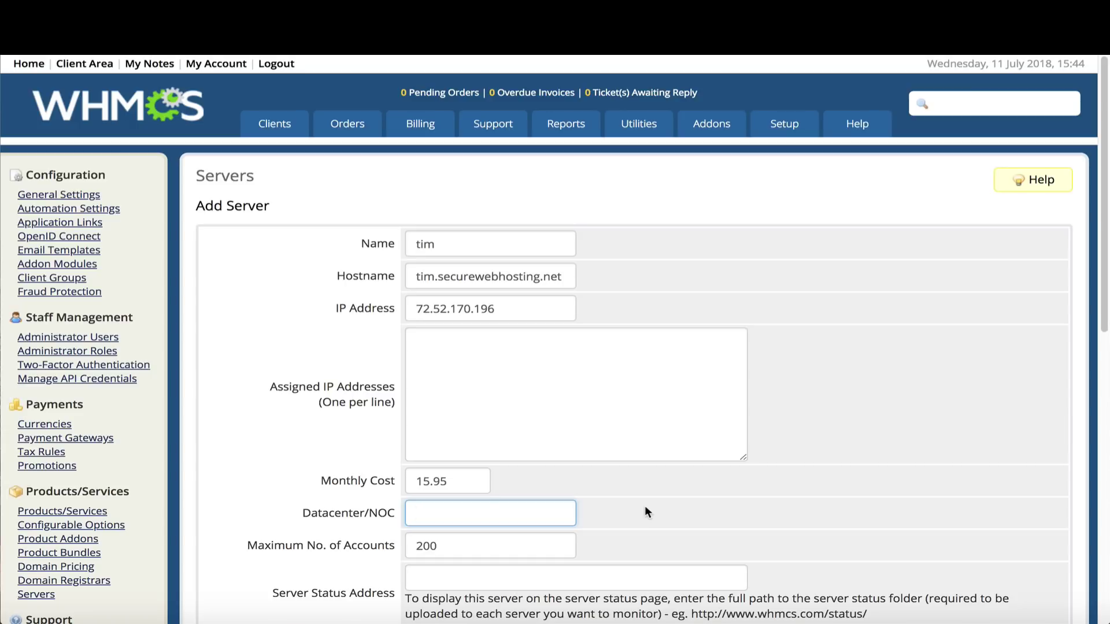
{"action": "type", "text": "NameHero"}
{"action": "left_click", "coordinate": [494, 539]}
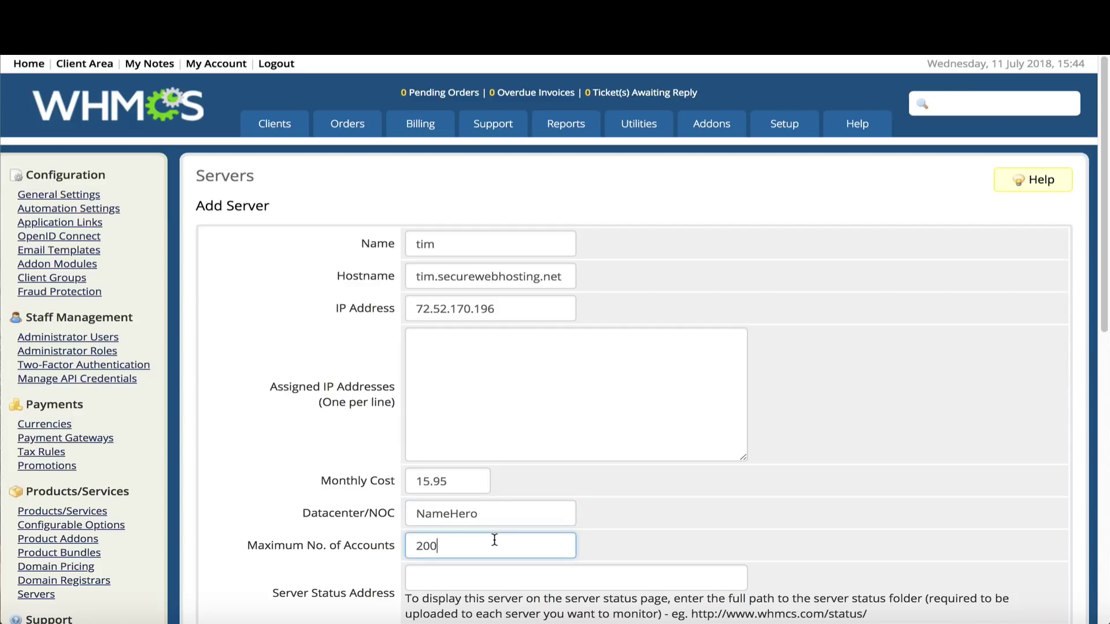
{"action": "left_click_drag", "start_coordinate": [459, 546], "coordinate": [387, 543]}
{"action": "left_click_drag", "start_coordinate": [458, 549], "coordinate": [364, 543]}
{"action": "type", "text": "50"}
Select the text in the Server Status Address field.
{"action": "scroll", "coordinate": [378, 516], "scroll_direction": "down", "scroll_amount": 2}
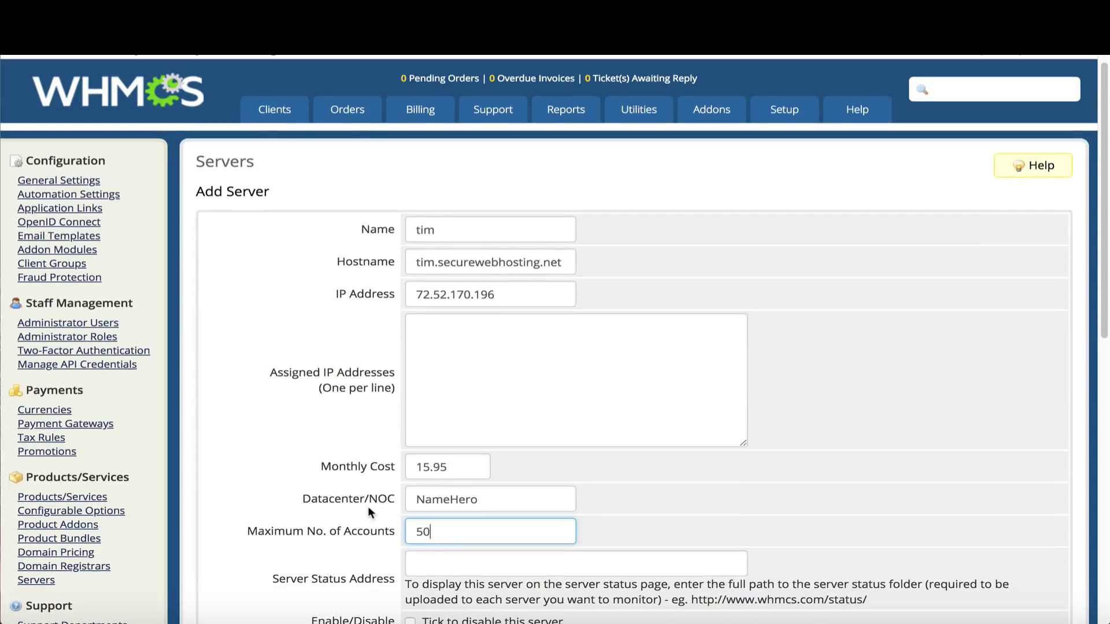
{"action": "left_click", "coordinate": [425, 487]}
{"action": "left_click_drag", "start_coordinate": [391, 499], "coordinate": [345, 498]}
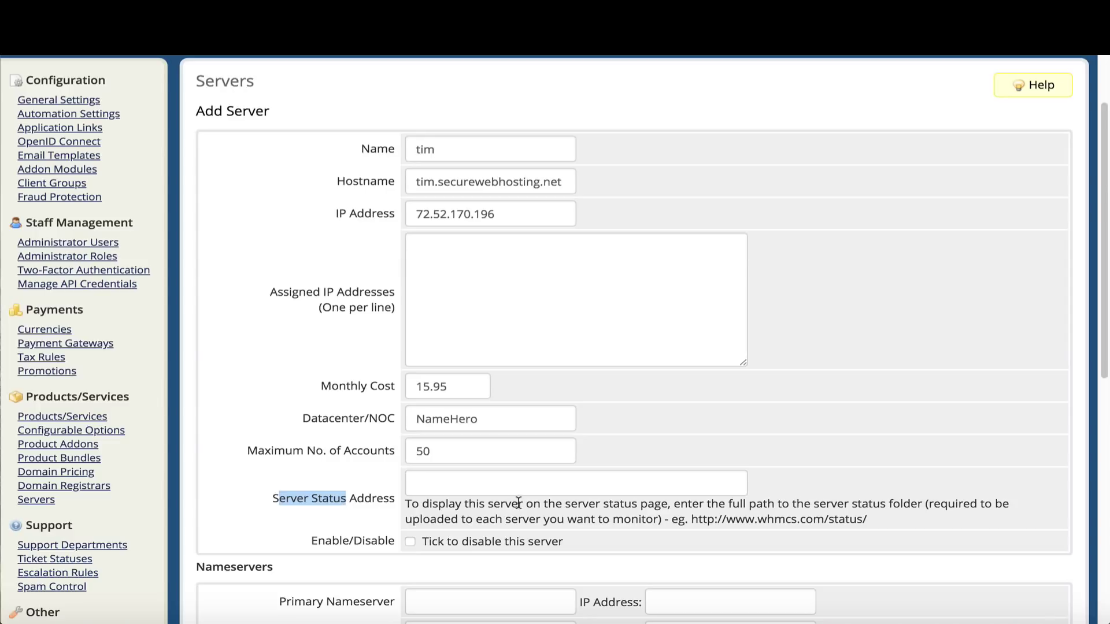
{"action": "left_click", "coordinate": [448, 488]}
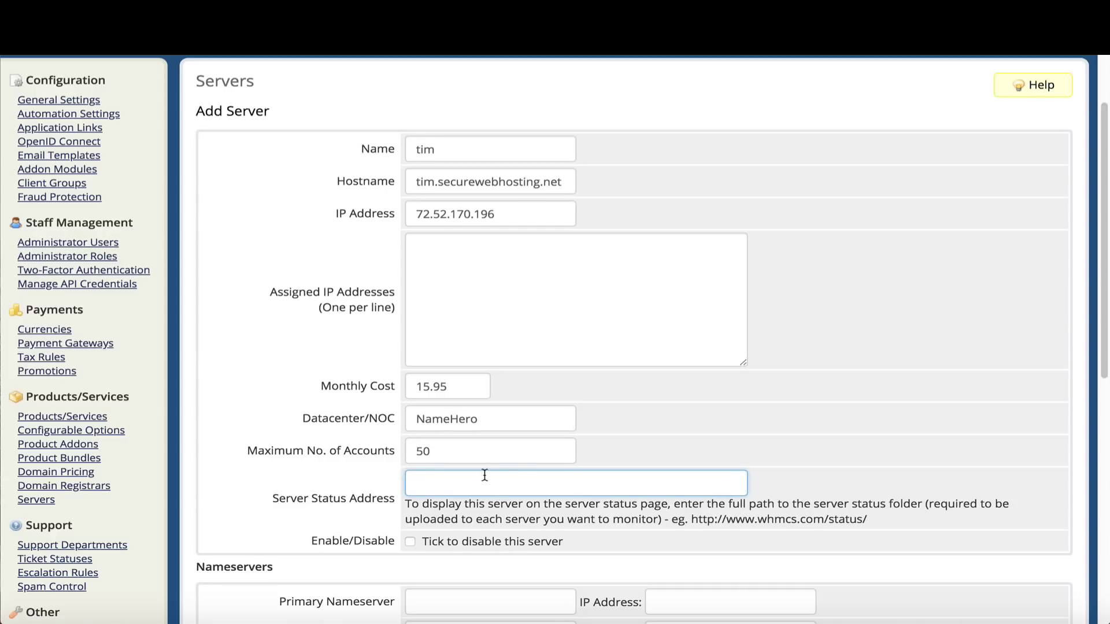
{"action": "scroll", "coordinate": [486, 474], "scroll_direction": "down", "scroll_amount": 1}
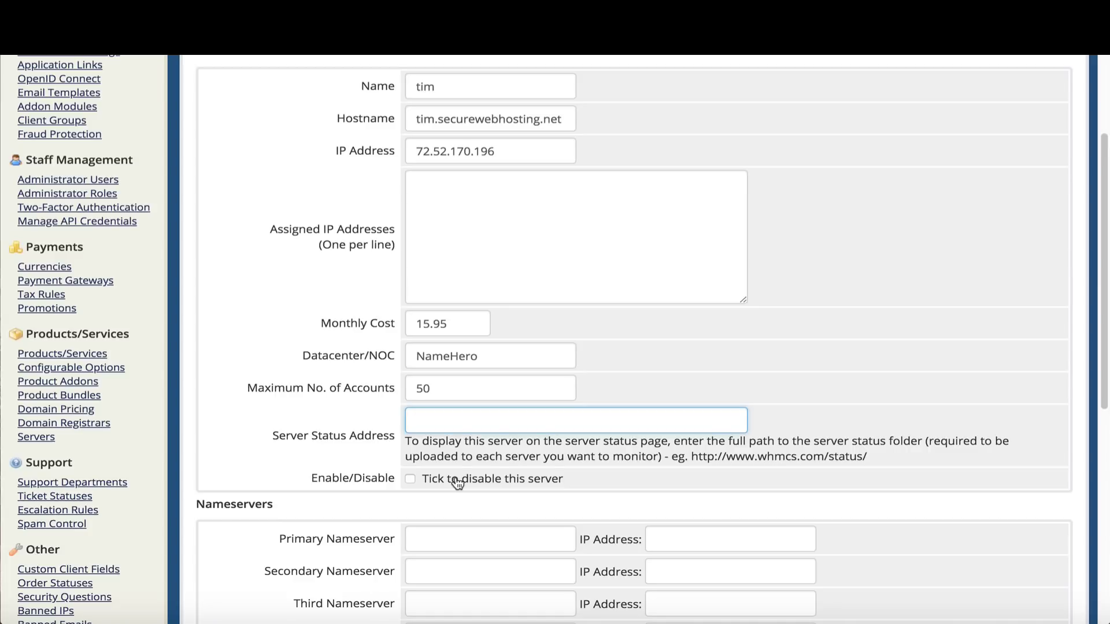
{"action": "scroll", "coordinate": [451, 440], "scroll_direction": "down", "scroll_amount": 3}
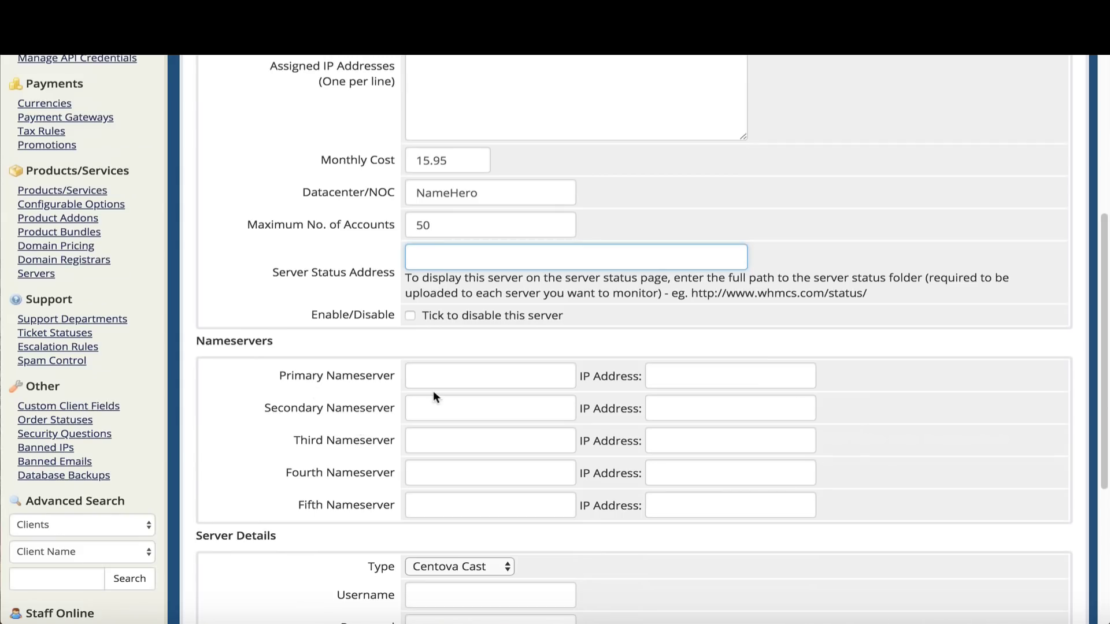
Fill Primary Nameserver ns3.resellerhostingus.com and Secondary Nameserver ns4.resellerhostingus.com.
{"action": "left_click", "coordinate": [448, 375]}
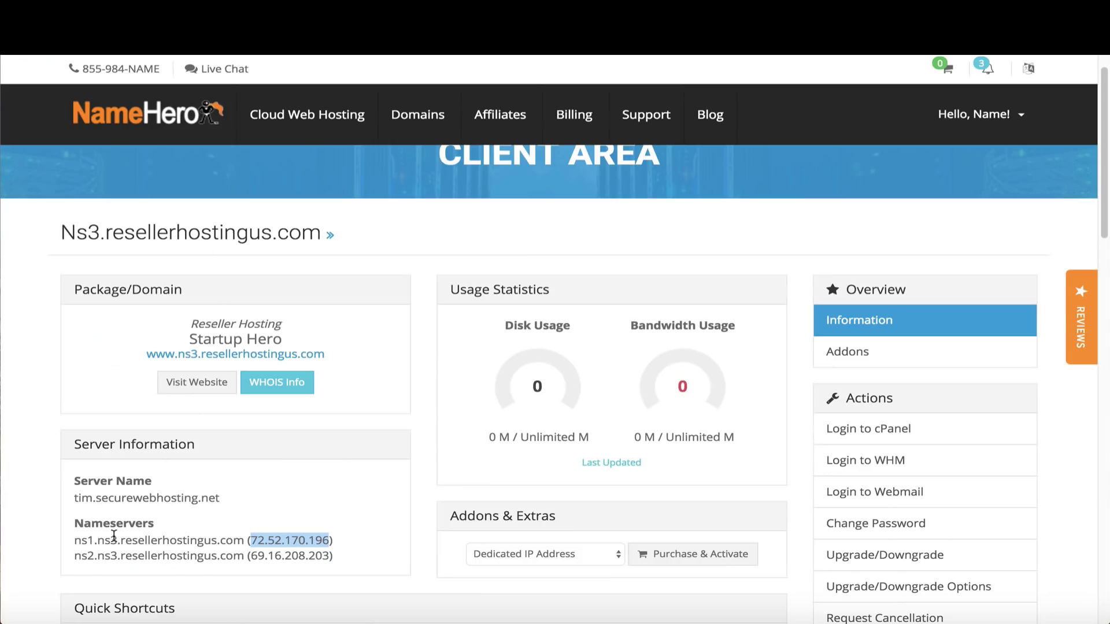
{"action": "left_click_drag", "start_coordinate": [97, 540], "coordinate": [242, 540]}
{"action": "right_click", "coordinate": [239, 539]}
{"action": "left_click", "coordinate": [271, 517]}
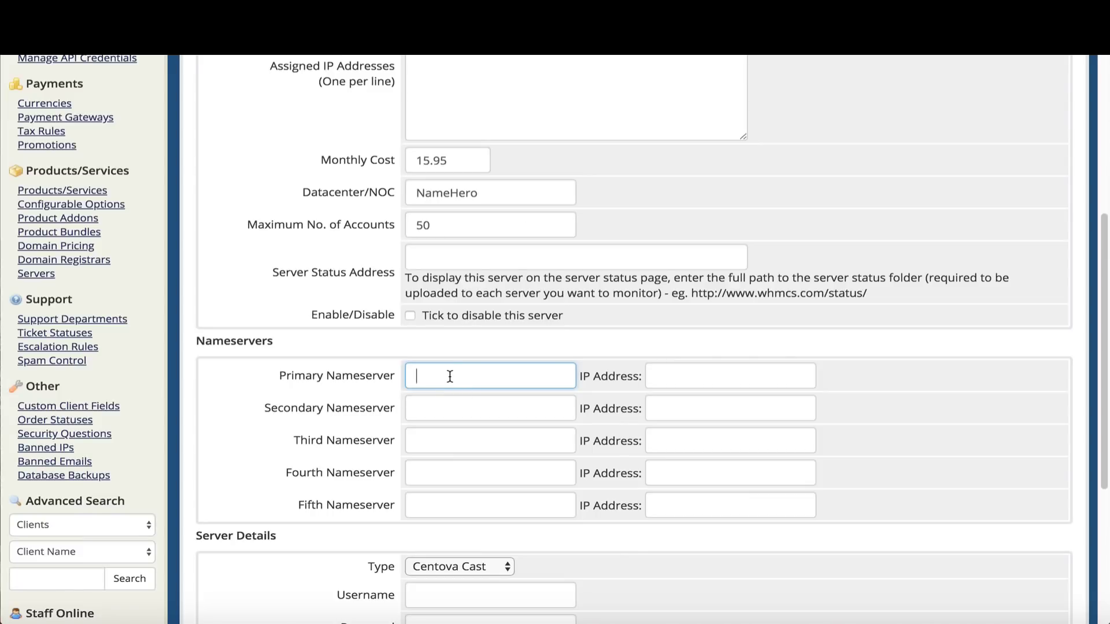
{"action": "right_click", "coordinate": [448, 375]}
{"action": "left_click", "coordinate": [496, 451]}
{"action": "right_click", "coordinate": [451, 404]}
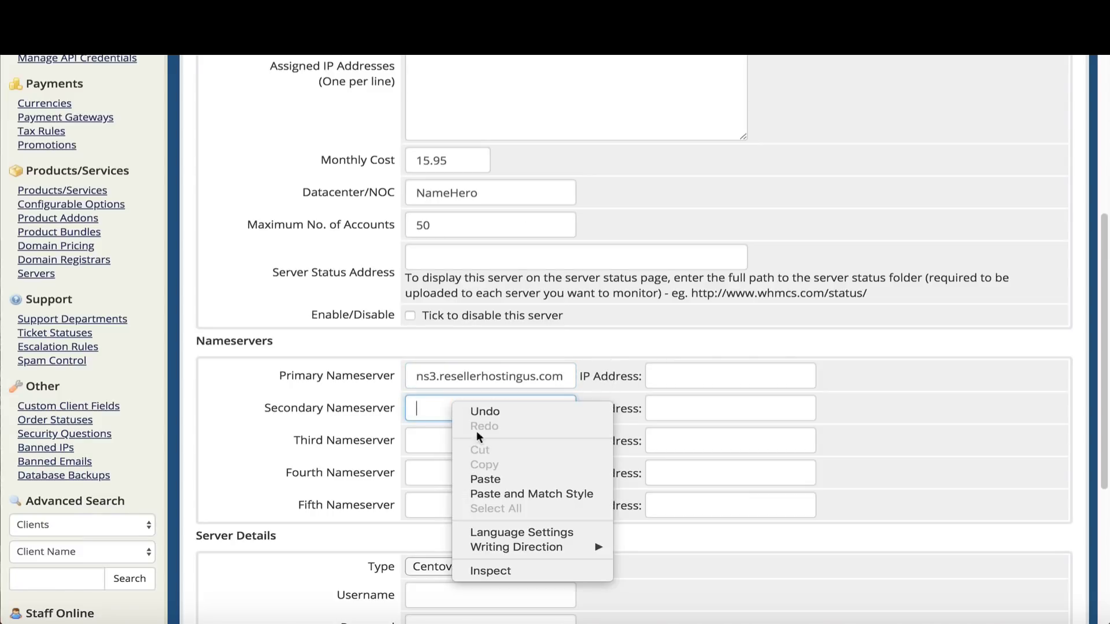
{"action": "left_click", "coordinate": [486, 479]}
{"action": "left_click", "coordinate": [431, 408]}
{"action": "key", "text": "BackSpace"}
{"action": "type", "text": "4"}
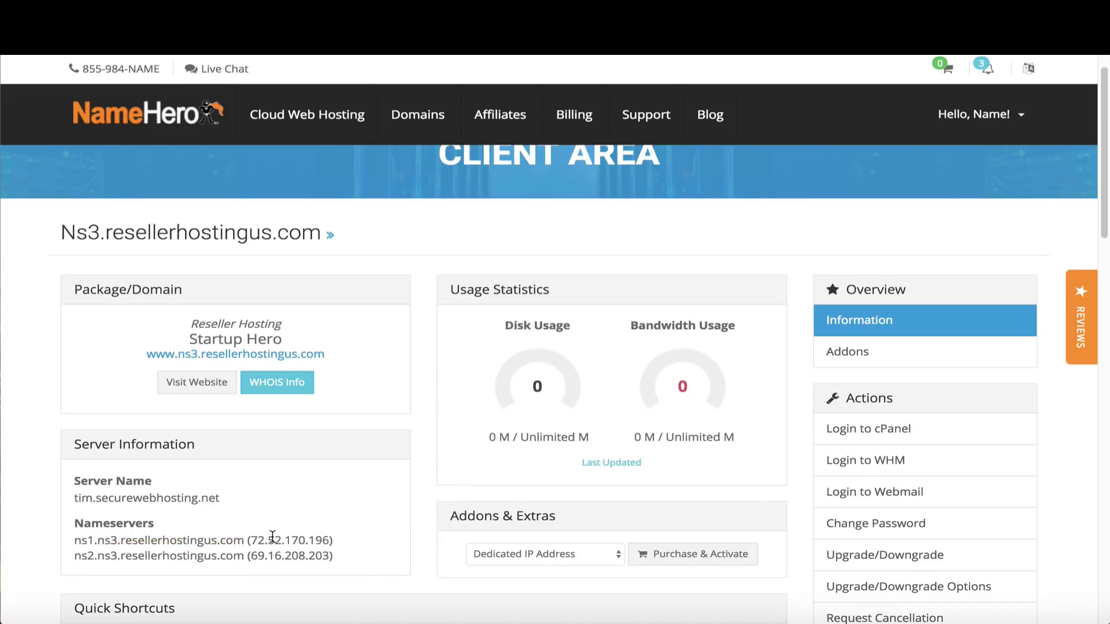
Enter nameserver IPs 72.52.170.196 (primary) and 69.16.208.203 (secondary).
{"action": "double_click", "coordinate": [266, 540]}
{"action": "right_click", "coordinate": [275, 541]}
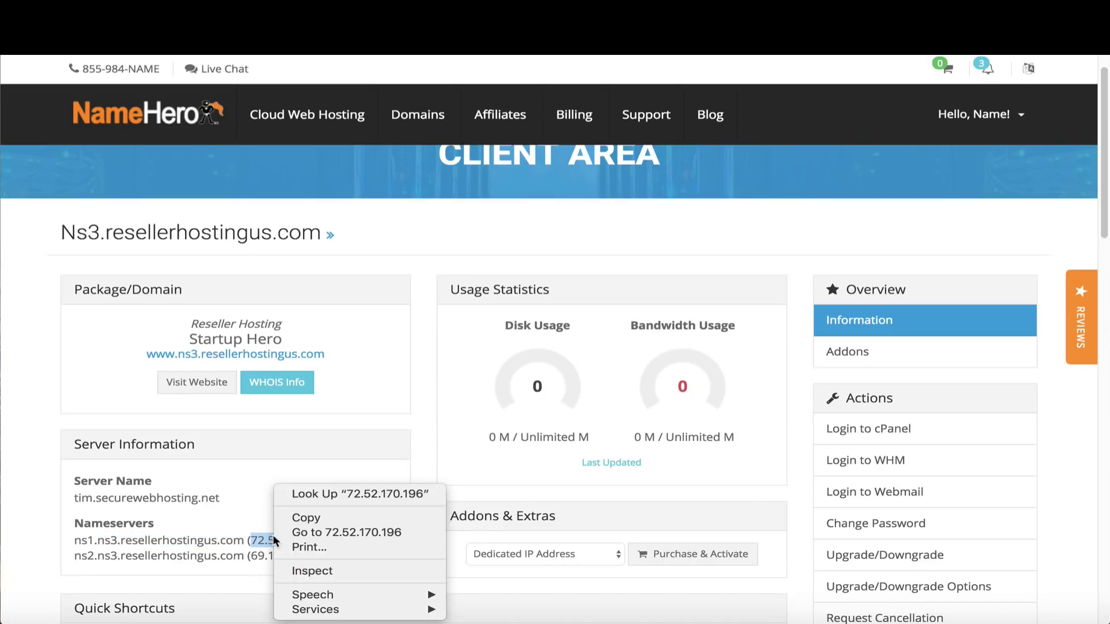
{"action": "left_click", "coordinate": [322, 518]}
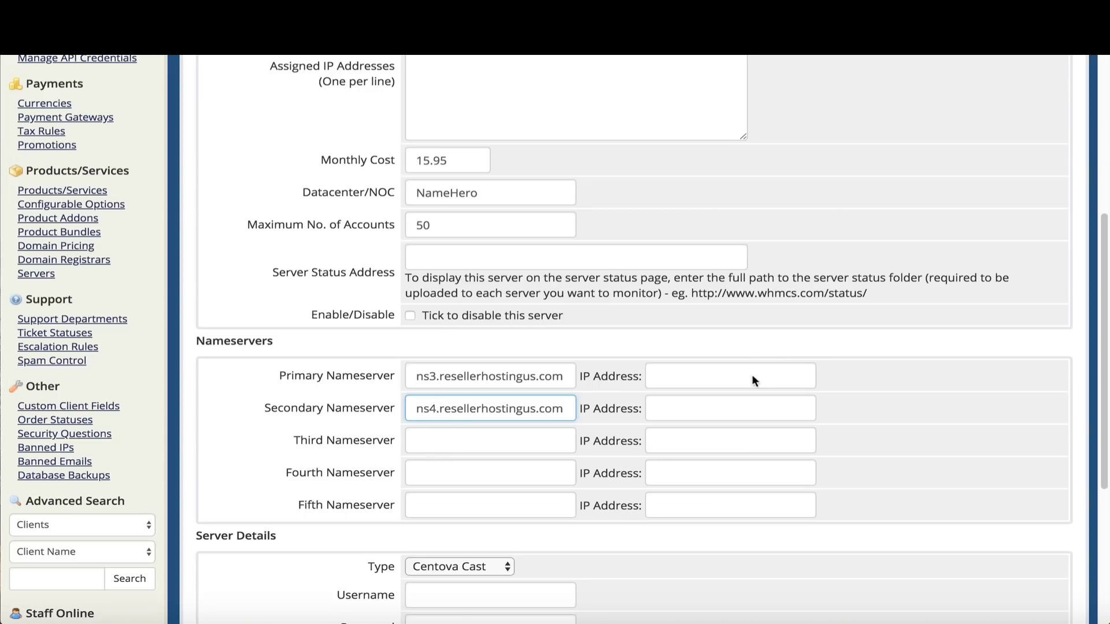
{"action": "right_click", "coordinate": [751, 376]}
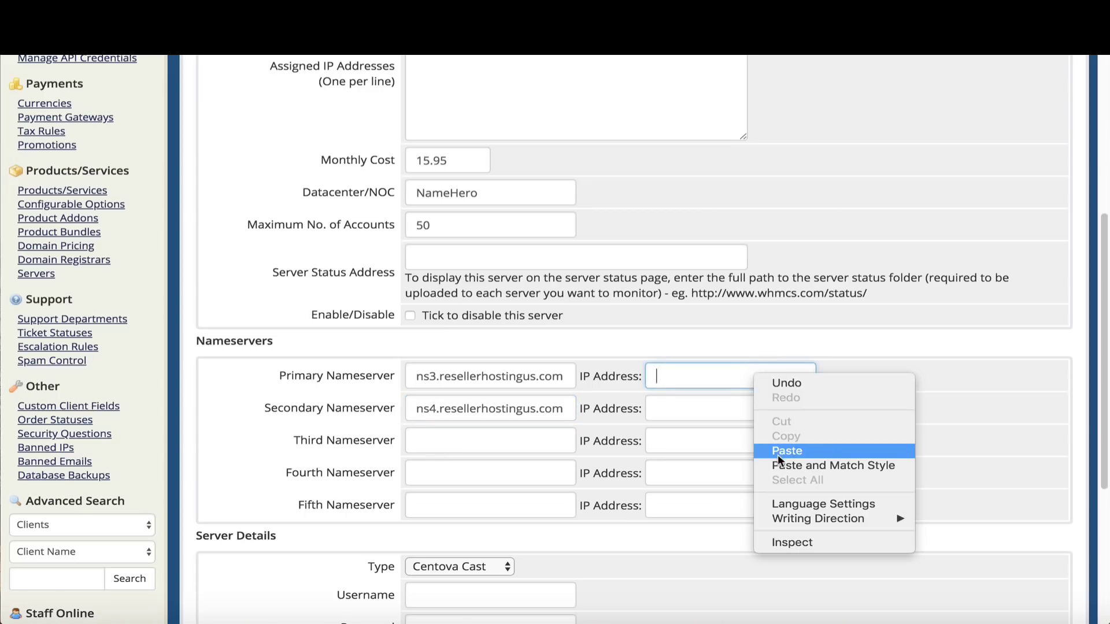
{"action": "left_click", "coordinate": [778, 453]}
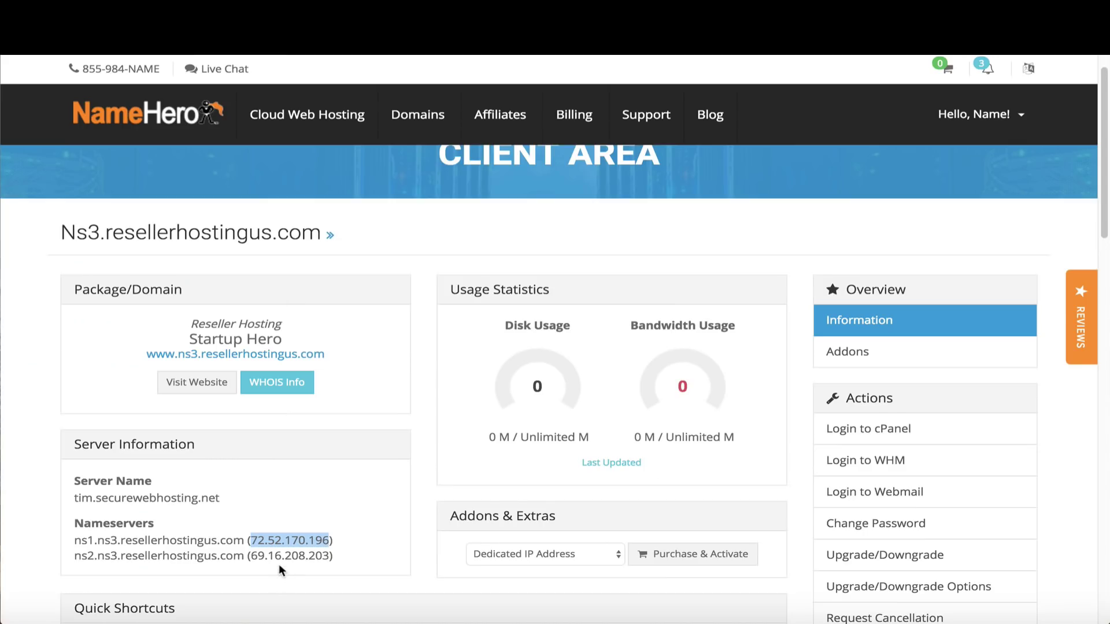
{"action": "double_click", "coordinate": [272, 556]}
{"action": "right_click", "coordinate": [277, 556]}
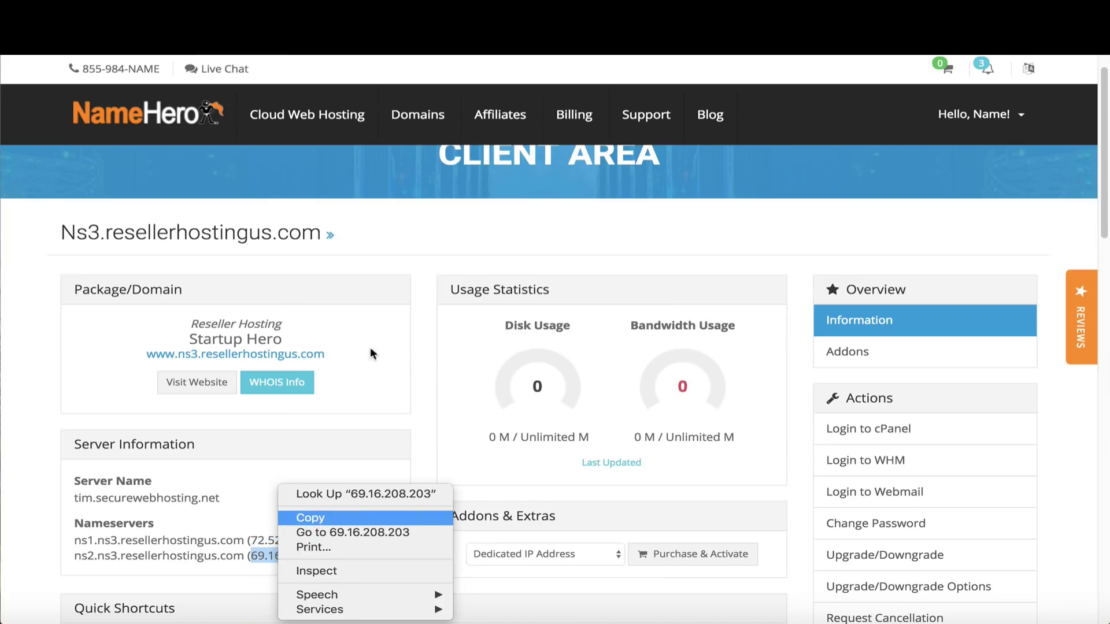
{"action": "left_click", "coordinate": [310, 517]}
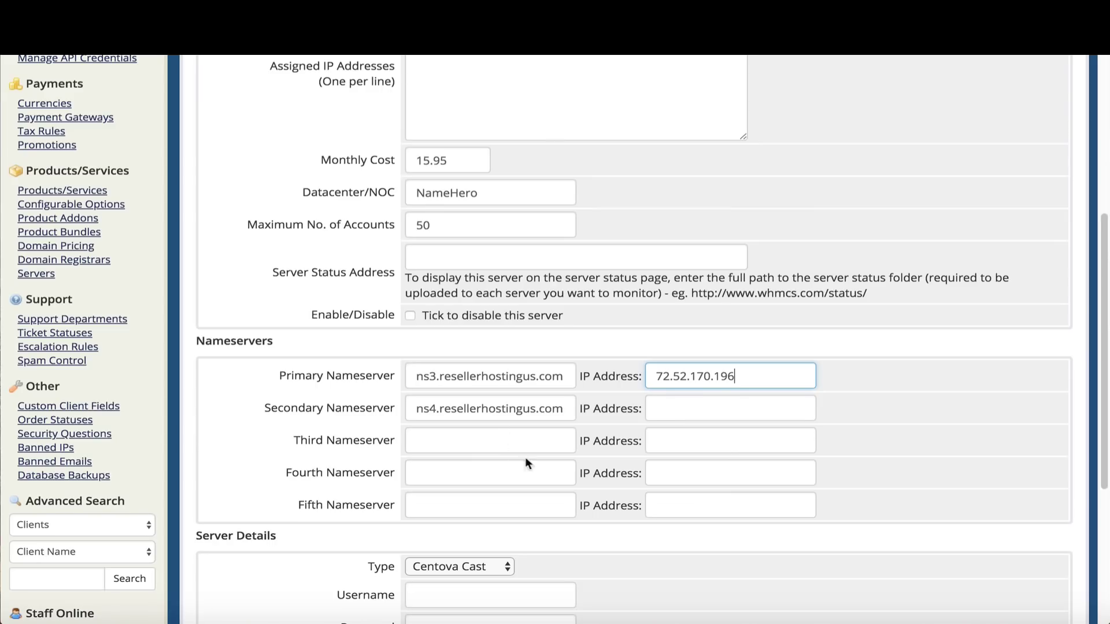
{"action": "right_click", "coordinate": [665, 407]}
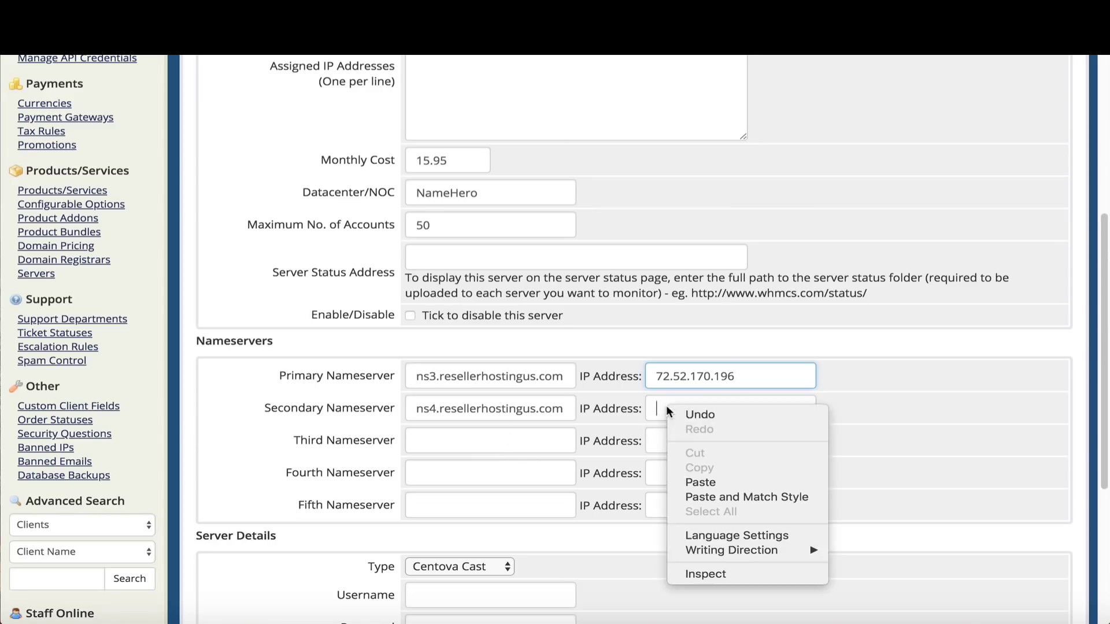
{"action": "left_click", "coordinate": [708, 482]}
Set the server Type to cPanel.
{"action": "scroll", "coordinate": [300, 556], "scroll_direction": "down", "scroll_amount": 3}
{"action": "scroll", "coordinate": [307, 554], "scroll_direction": "down", "scroll_amount": 5}
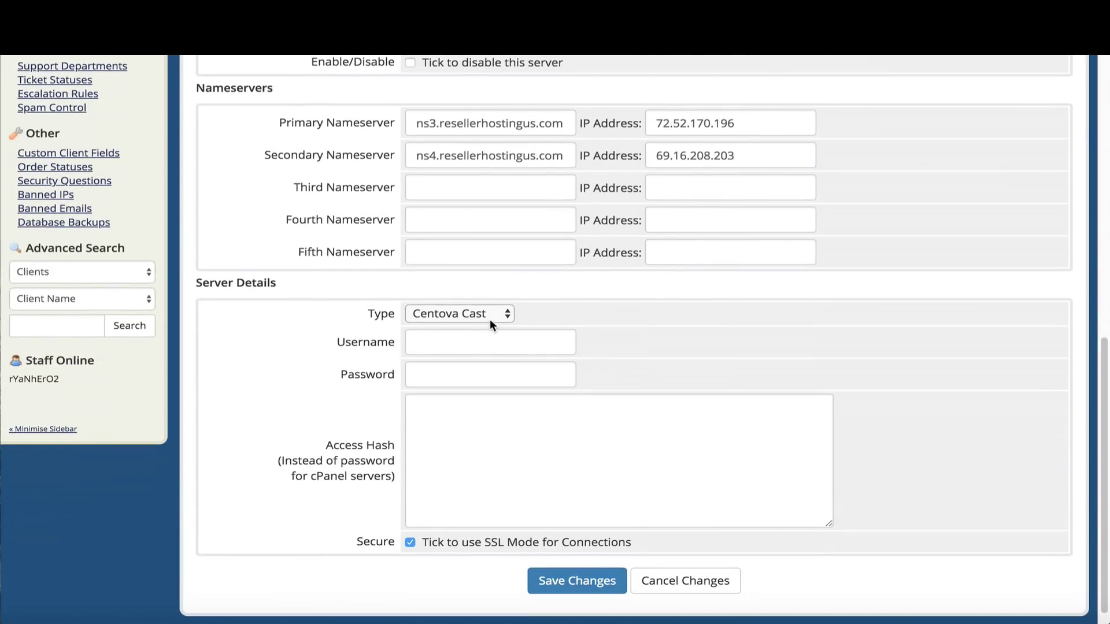
{"action": "left_click", "coordinate": [490, 316]}
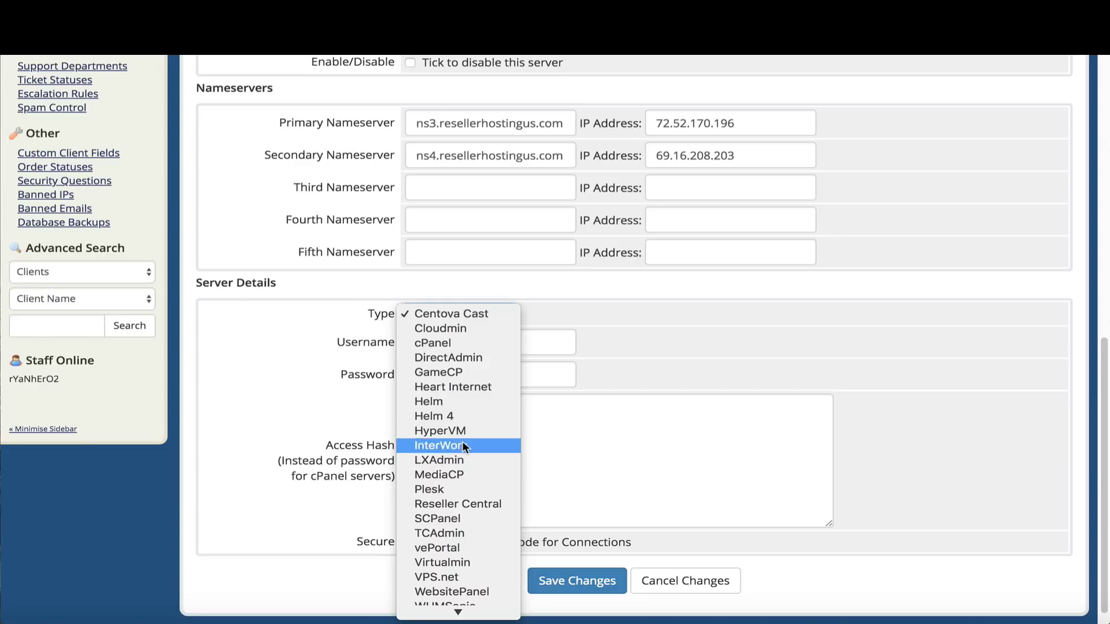
{"action": "left_click", "coordinate": [470, 344]}
{"action": "left_click", "coordinate": [470, 344]}
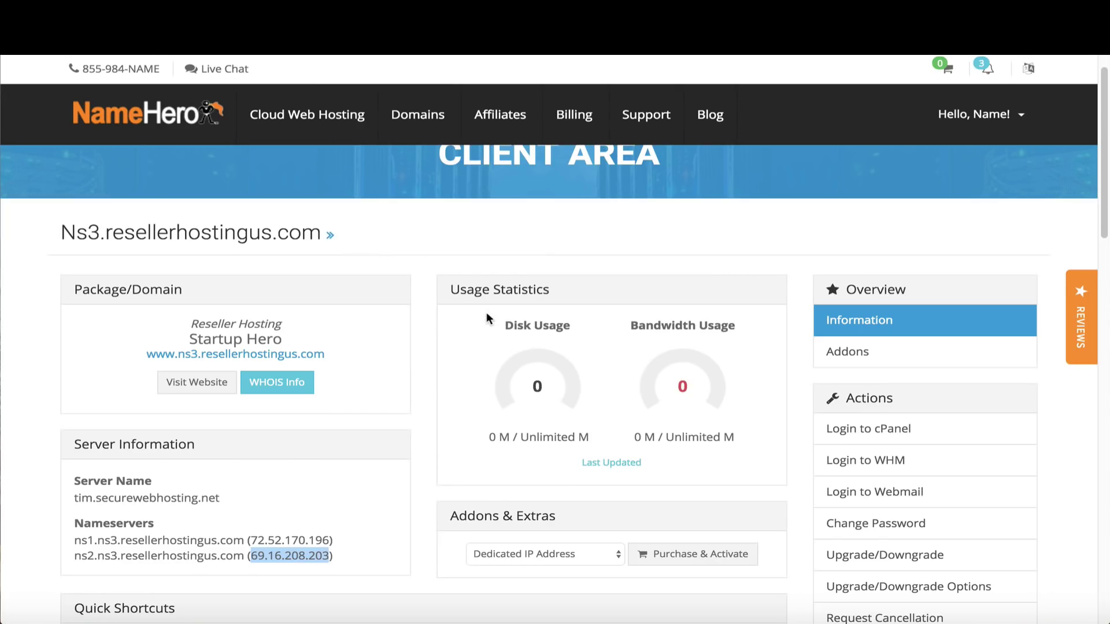
View the Reseller Account Information message from NameHero's Email History.
{"action": "scroll", "coordinate": [486, 312], "scroll_direction": "up", "scroll_amount": 2}
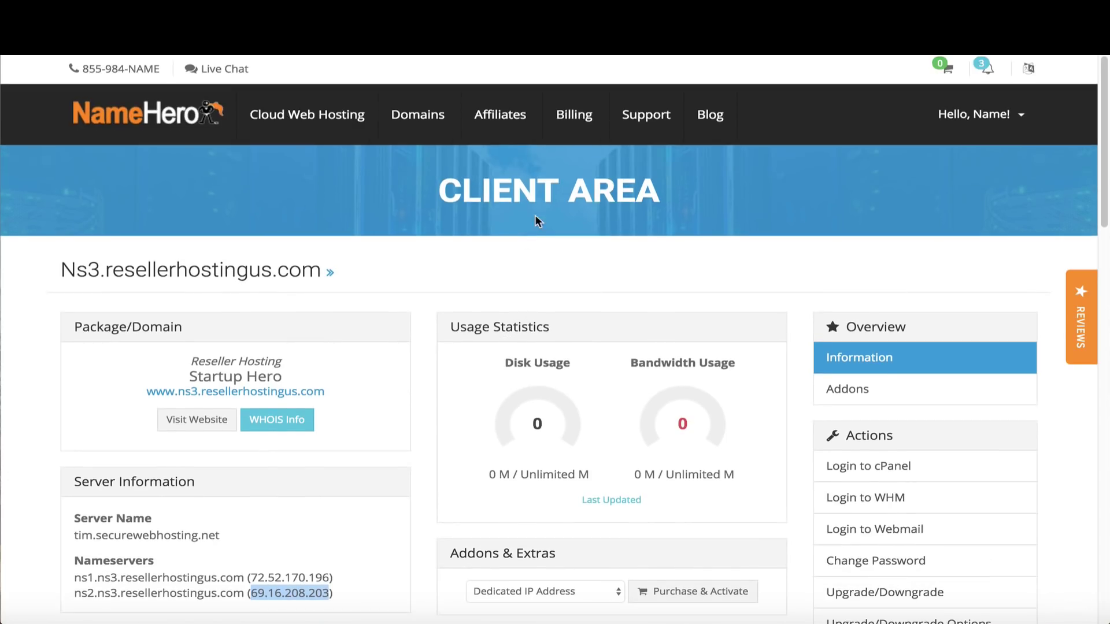
{"action": "left_click", "coordinate": [1027, 115]}
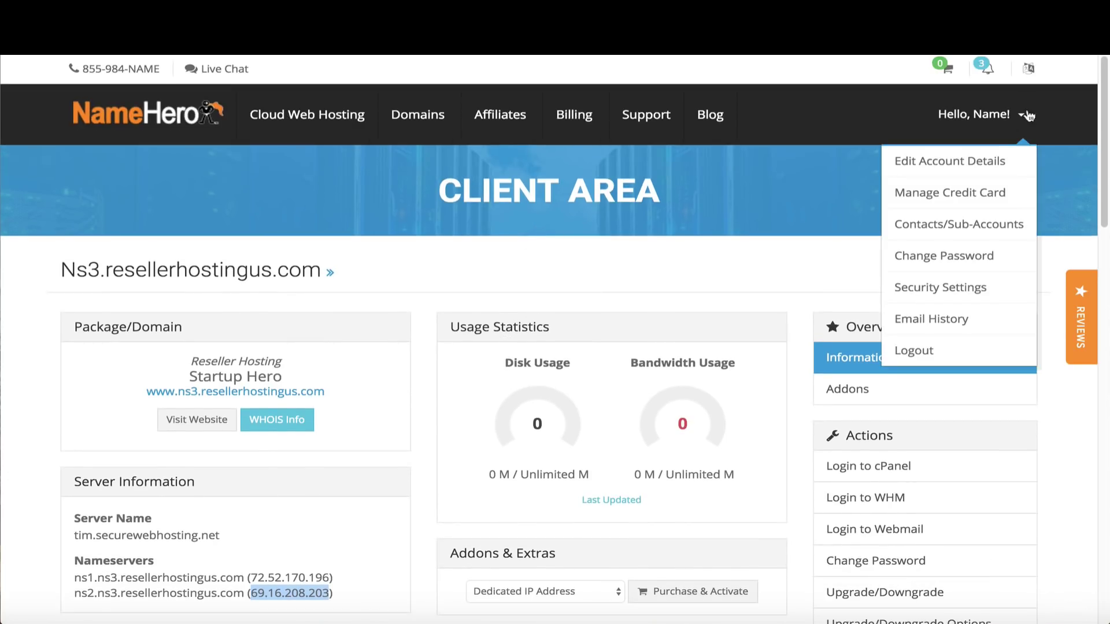
{"action": "left_click", "coordinate": [907, 317]}
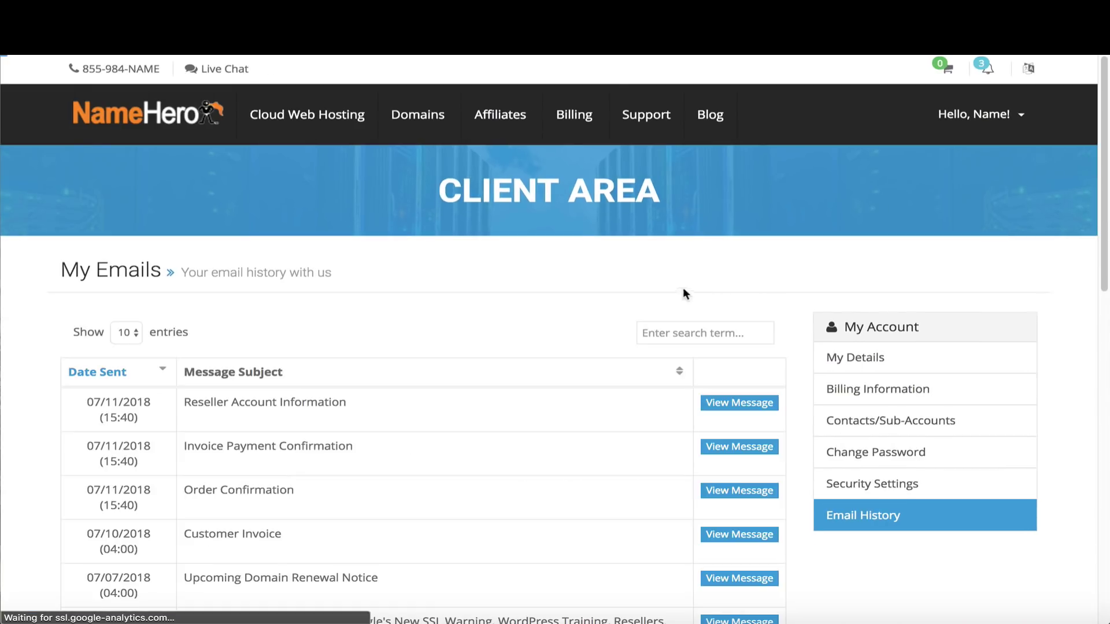
{"action": "left_click", "coordinate": [708, 405]}
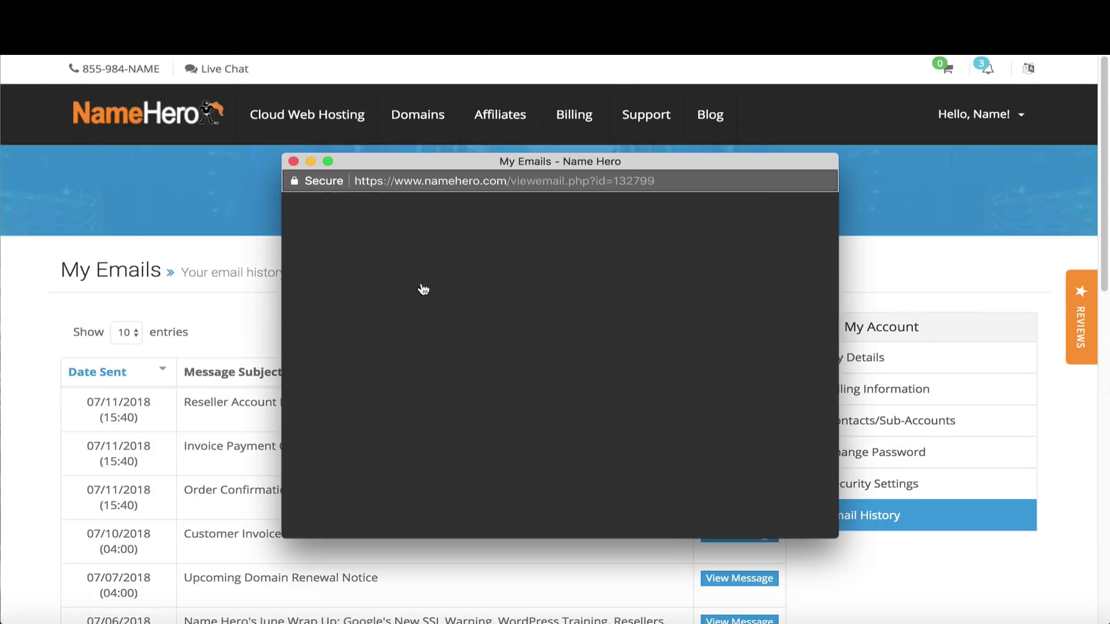
Copy the account username from the welcome email into the Username field.
{"action": "scroll", "coordinate": [498, 372], "scroll_direction": "down", "scroll_amount": 8}
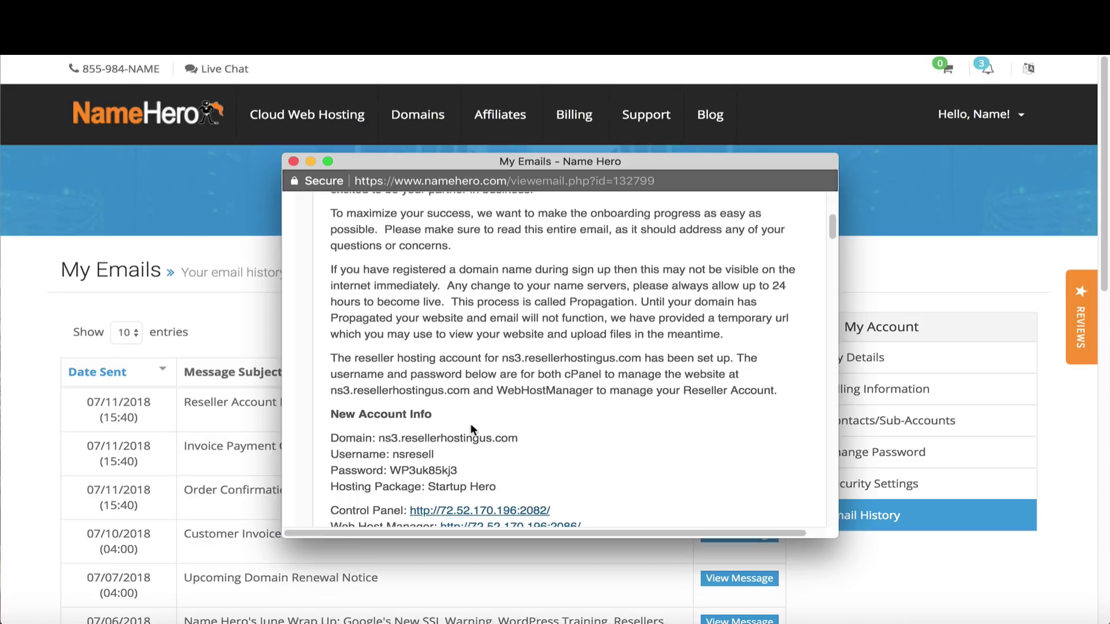
{"action": "left_click_drag", "start_coordinate": [435, 454], "coordinate": [395, 454]}
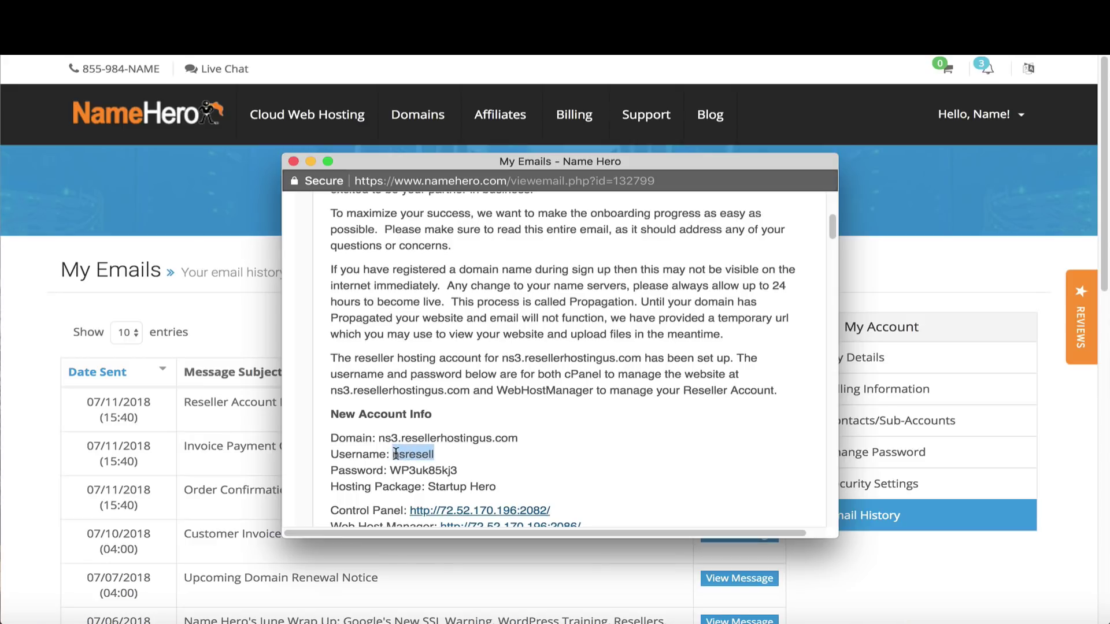
{"action": "right_click", "coordinate": [396, 454]}
{"action": "left_click", "coordinate": [430, 484]}
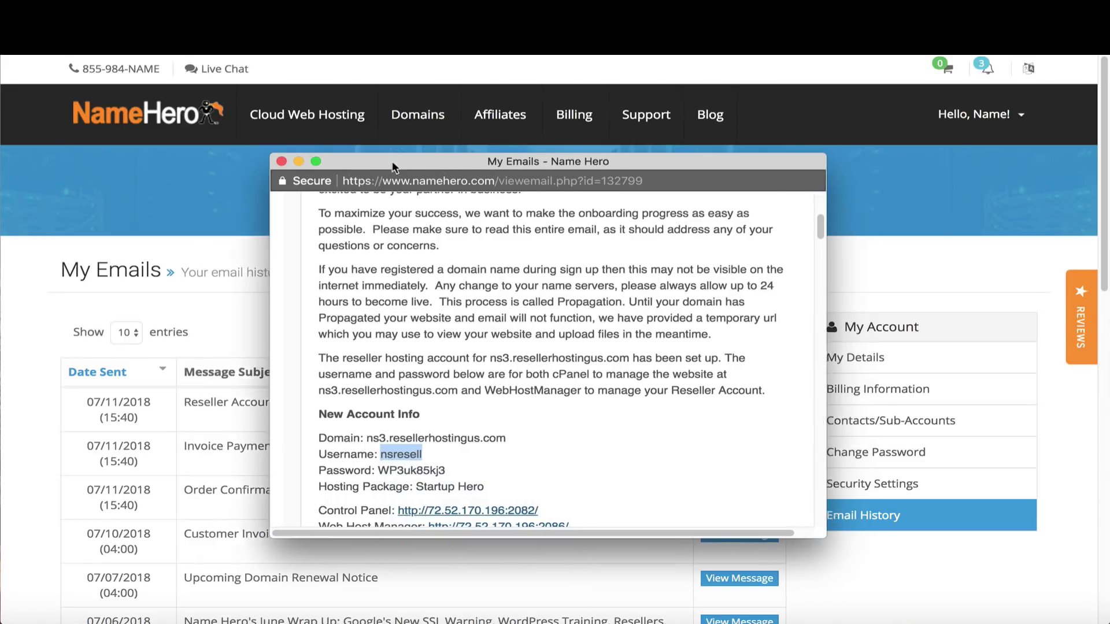
{"action": "left_click_drag", "start_coordinate": [353, 168], "coordinate": [126, 168]}
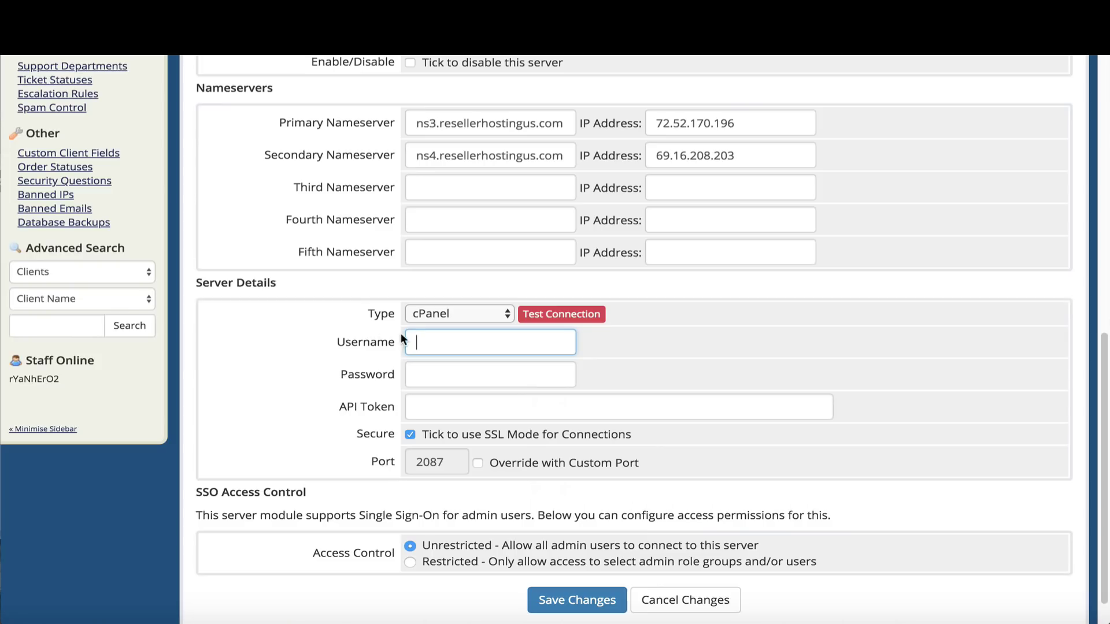
{"action": "right_click", "coordinate": [415, 340]}
{"action": "left_click", "coordinate": [470, 412]}
Copy the account password from the welcome email into the Password field.
{"action": "left_click_drag", "start_coordinate": [72, 167], "coordinate": [112, 157]}
{"action": "left_click_drag", "start_coordinate": [192, 460], "coordinate": [123, 461]}
{"action": "right_click", "coordinate": [152, 458]}
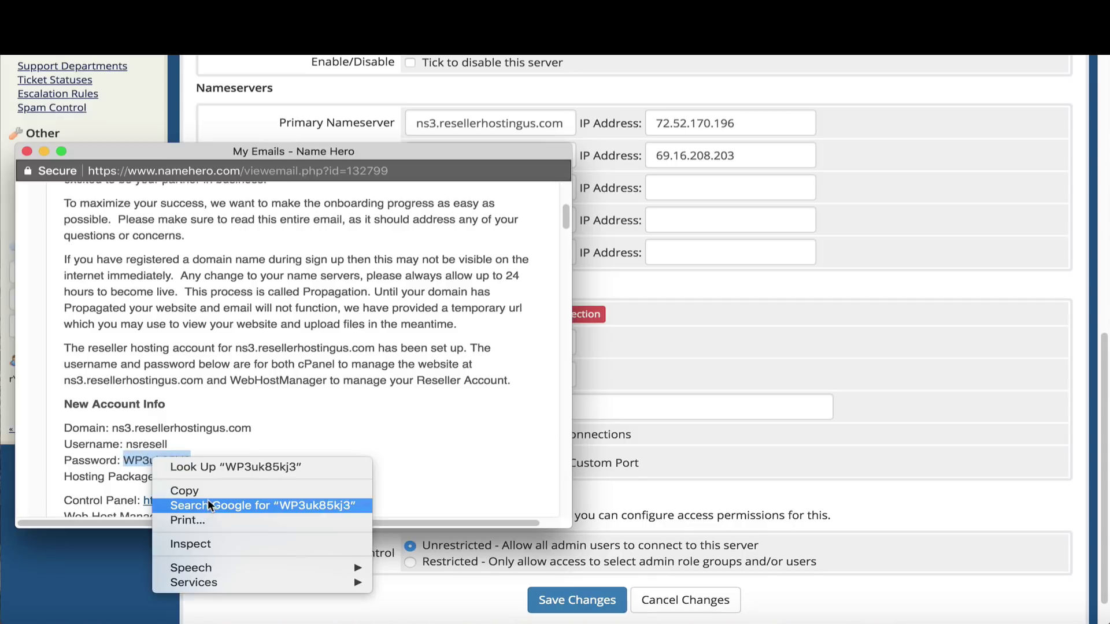
{"action": "left_click", "coordinate": [210, 493]}
{"action": "left_click_drag", "start_coordinate": [238, 155], "coordinate": [189, 159]}
{"action": "left_click", "coordinate": [507, 370]}
{"action": "right_click", "coordinate": [509, 370]}
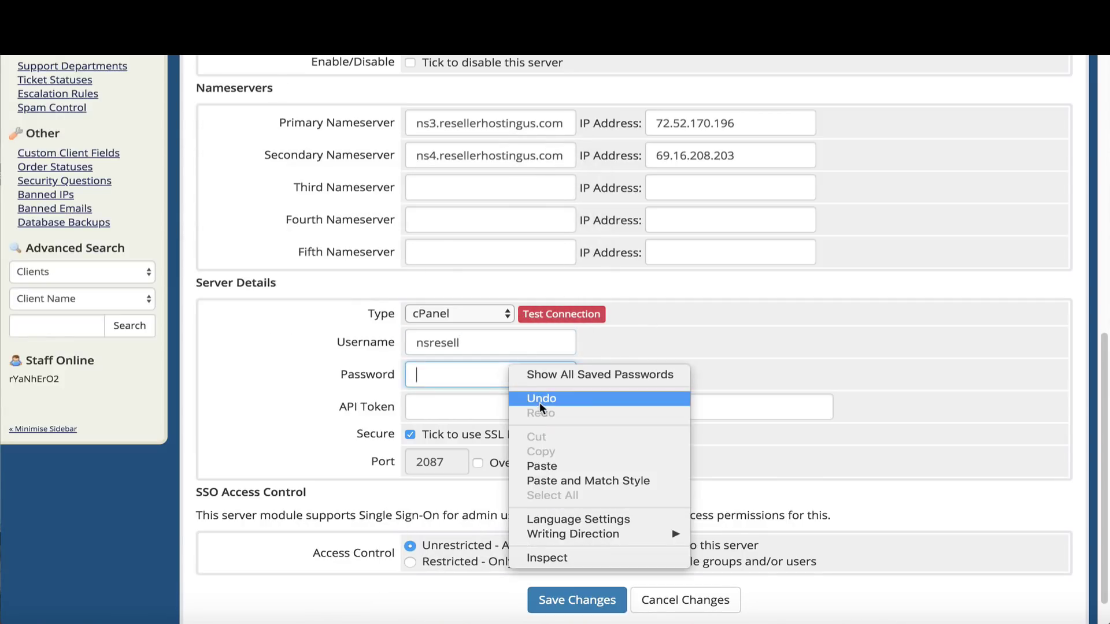
{"action": "left_click", "coordinate": [576, 467]}
{"action": "left_click", "coordinate": [486, 401]}
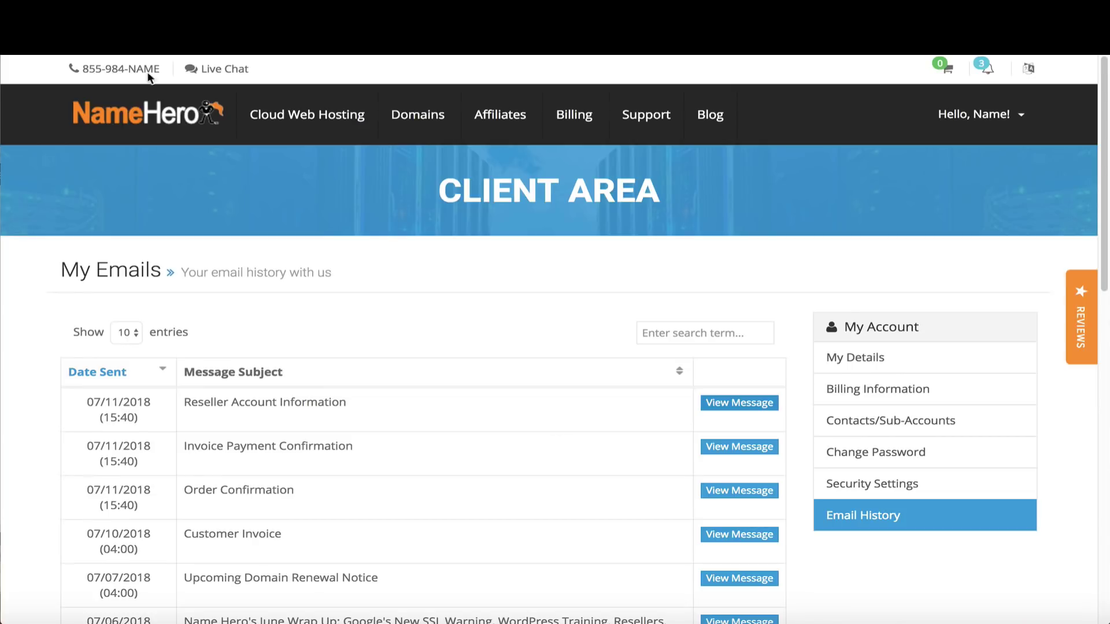
Go to the reseller hosting account's Manage API Tokens page in WHM.
{"action": "mouse_move", "coordinate": [305, 115]}
{"action": "left_click", "coordinate": [279, 159]}
{"action": "scroll", "coordinate": [193, 525], "scroll_direction": "down", "scroll_amount": 2}
{"action": "left_click", "coordinate": [185, 476]}
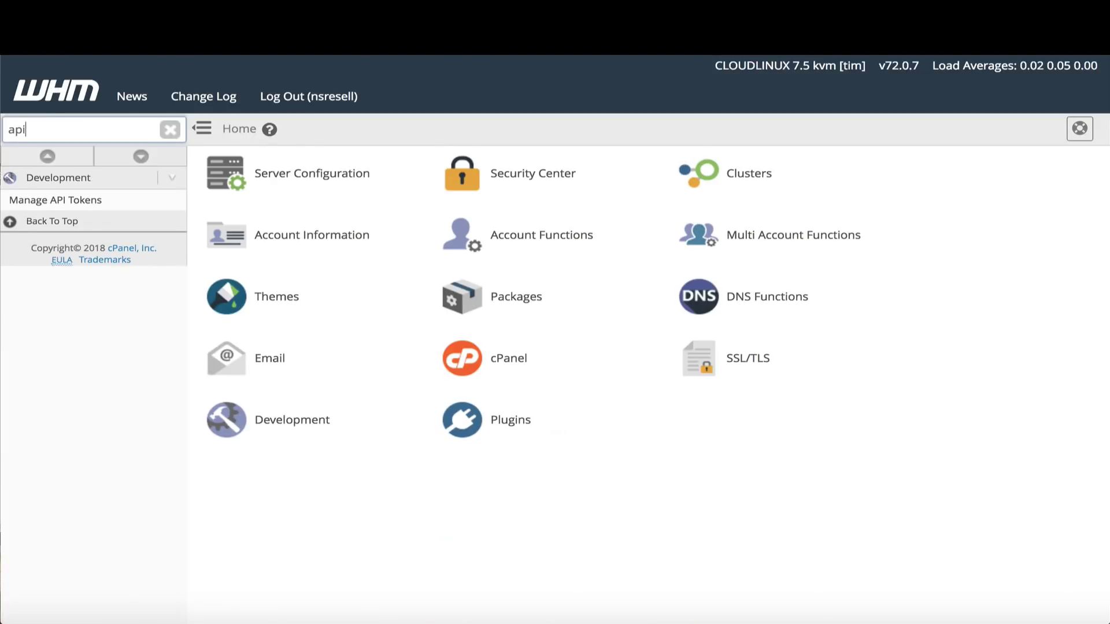
{"action": "left_click", "coordinate": [58, 199]}
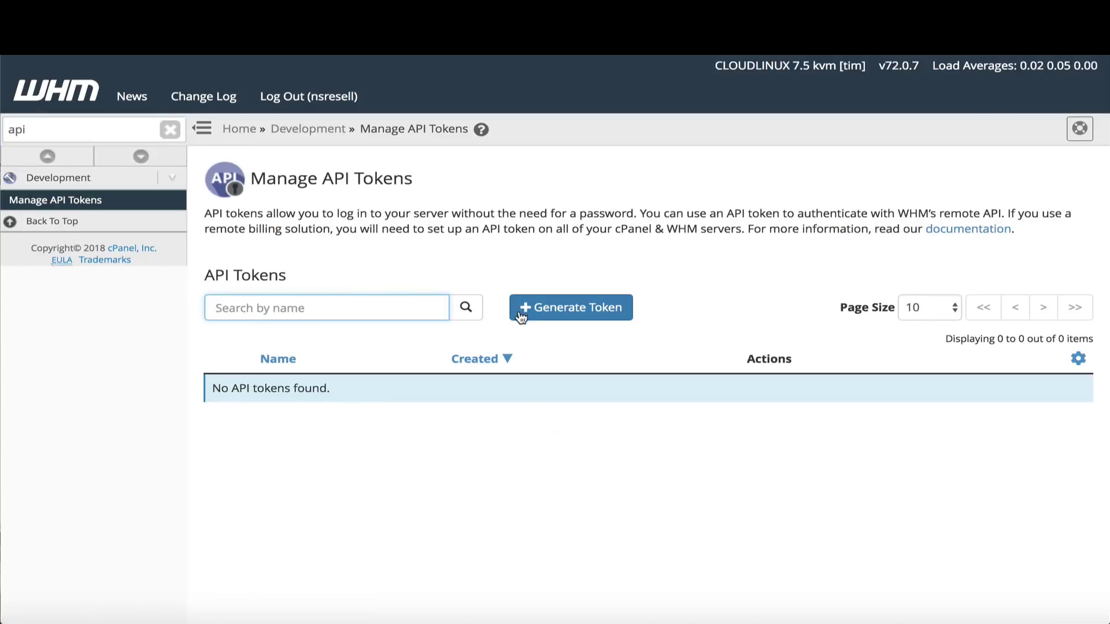
Generate an API token named whmcs and copy its value.
{"action": "left_click", "coordinate": [594, 316]}
{"action": "type", "text": "whmcs"}
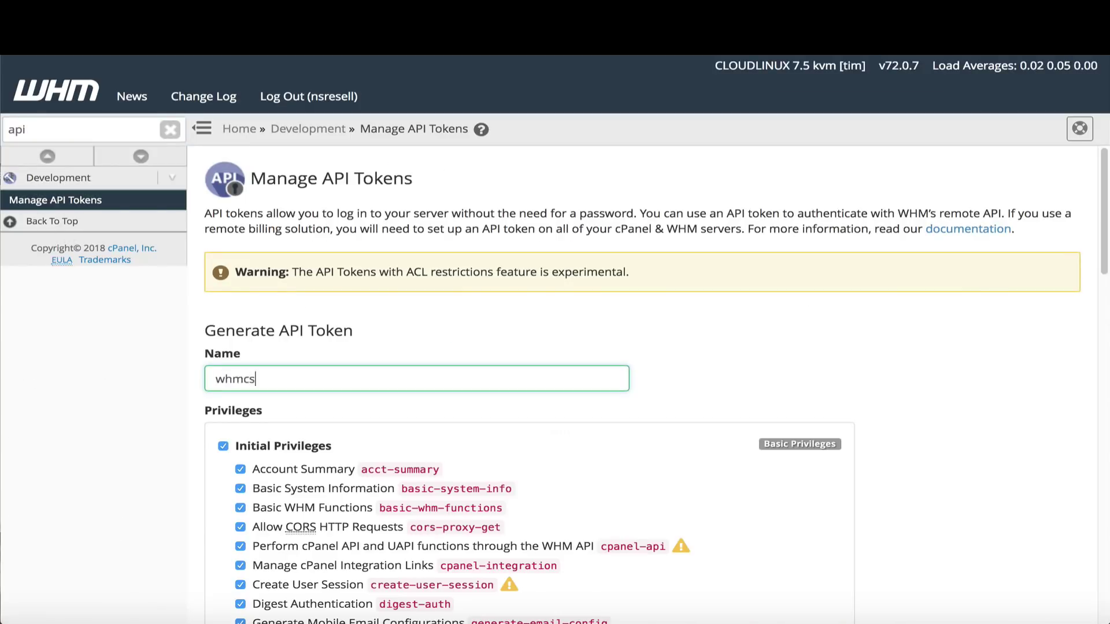
{"action": "scroll", "coordinate": [434, 309], "scroll_direction": "down", "scroll_amount": 20}
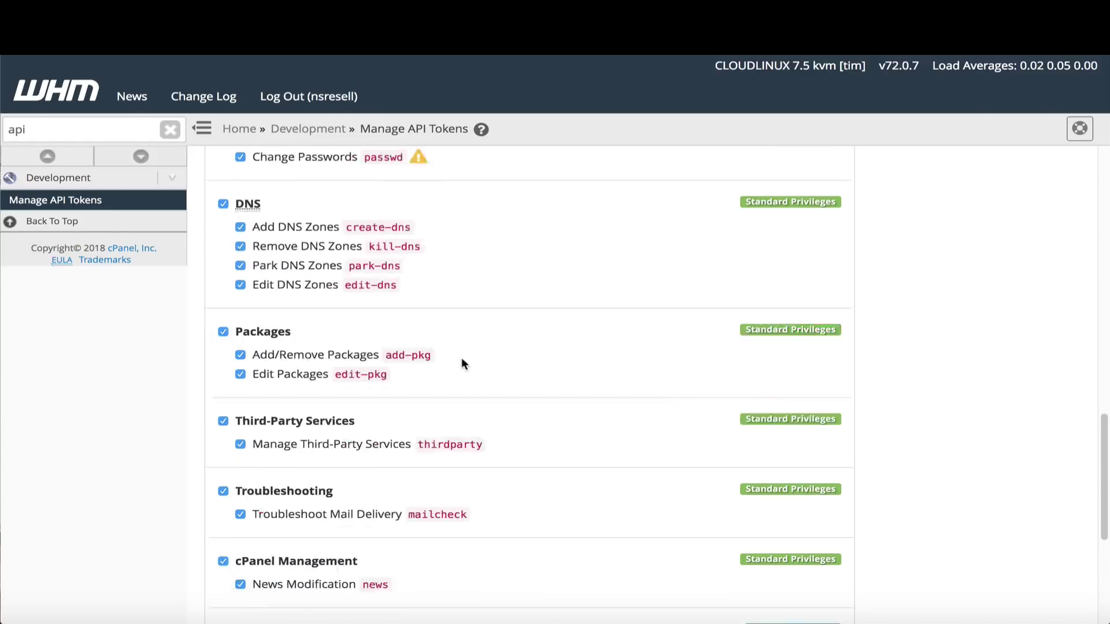
{"action": "left_click", "coordinate": [226, 584]}
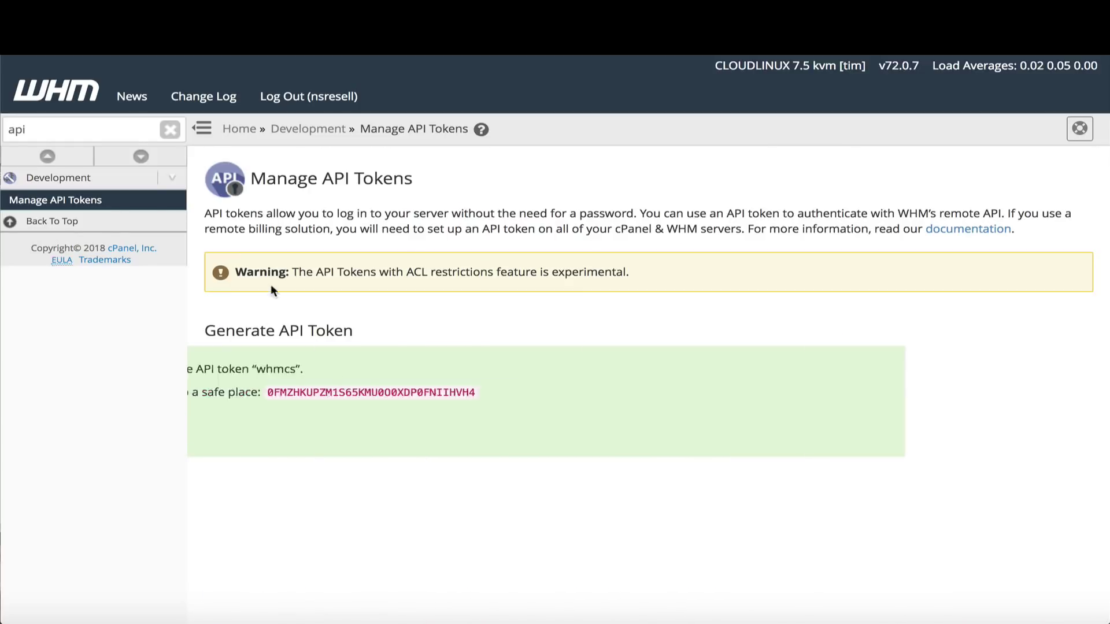
{"action": "double_click", "coordinate": [625, 392]}
{"action": "right_click", "coordinate": [625, 391]}
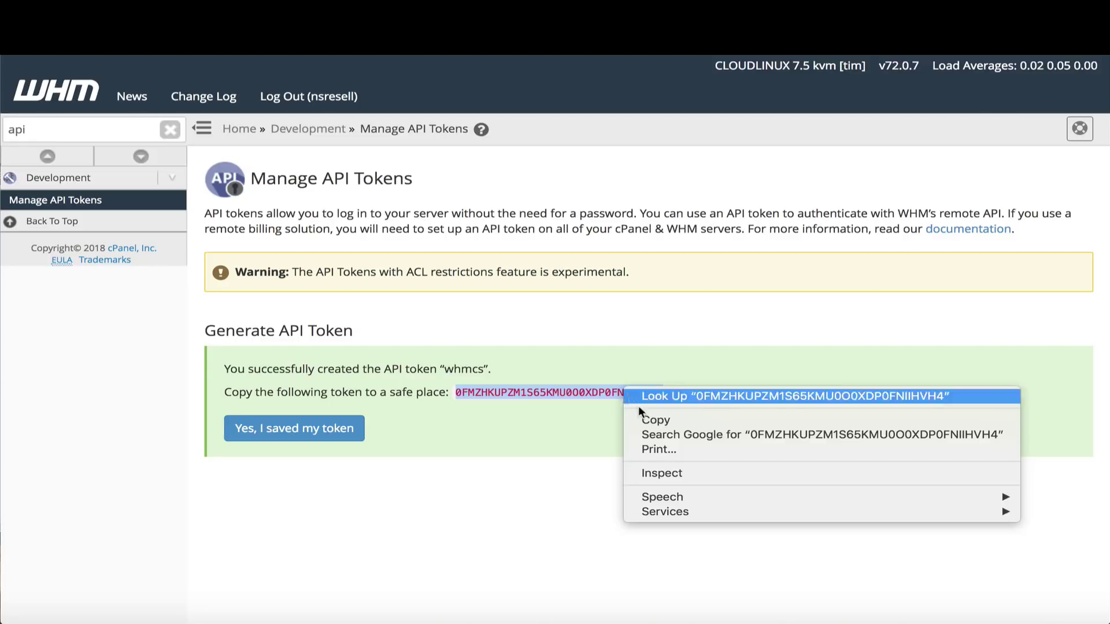
{"action": "left_click", "coordinate": [646, 416]}
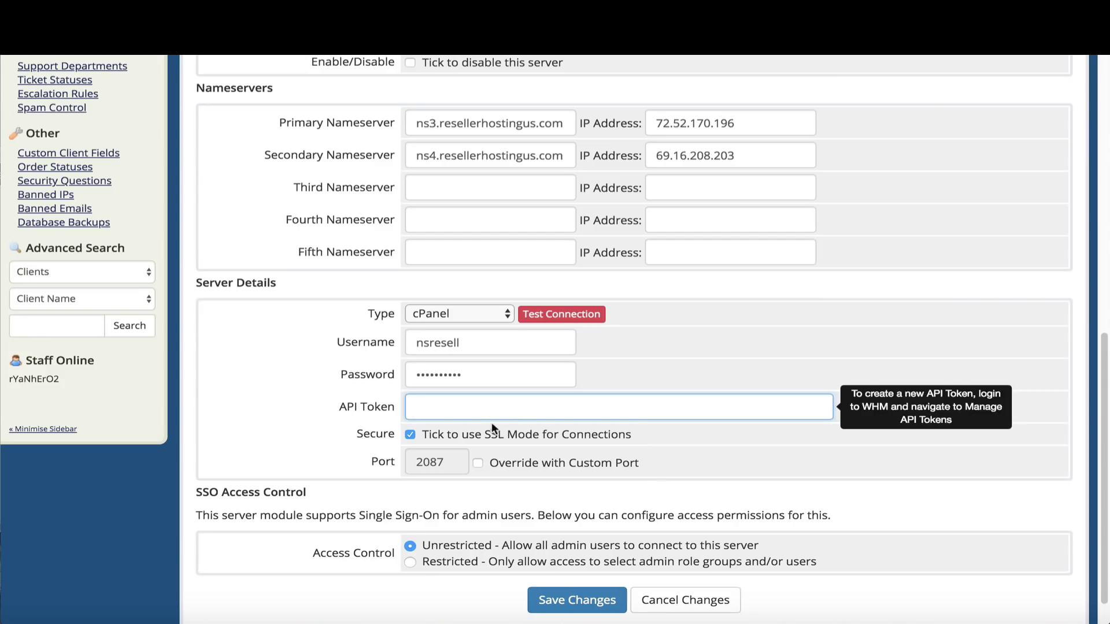
Paste the API token, test the connection, and save server tim.
{"action": "right_click", "coordinate": [486, 414]}
{"action": "left_click", "coordinate": [523, 481]}
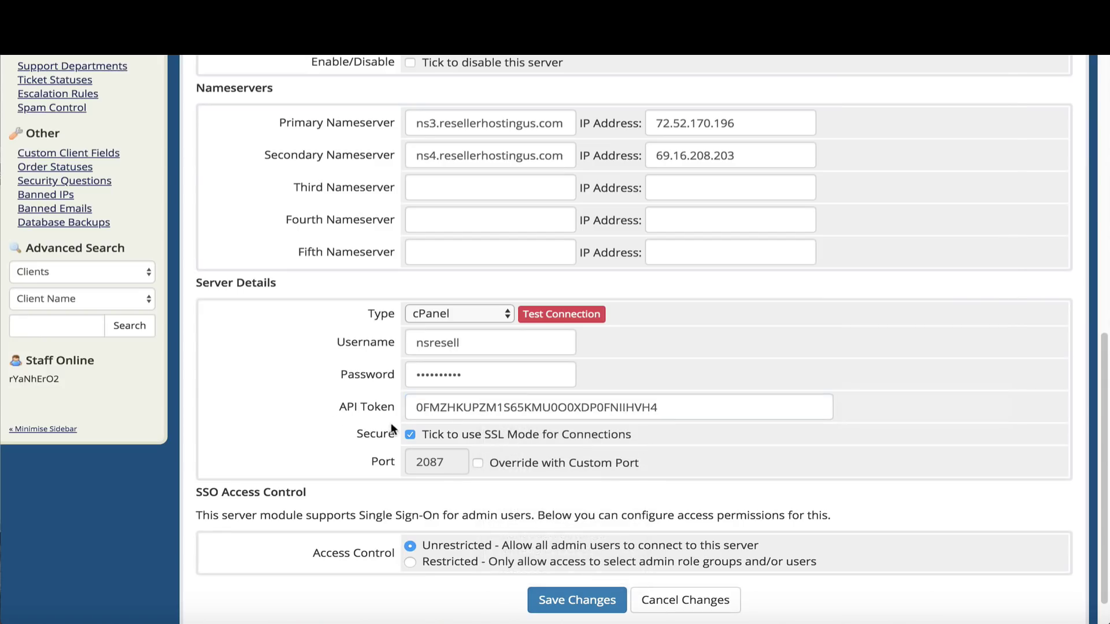
{"action": "left_click", "coordinate": [540, 322]}
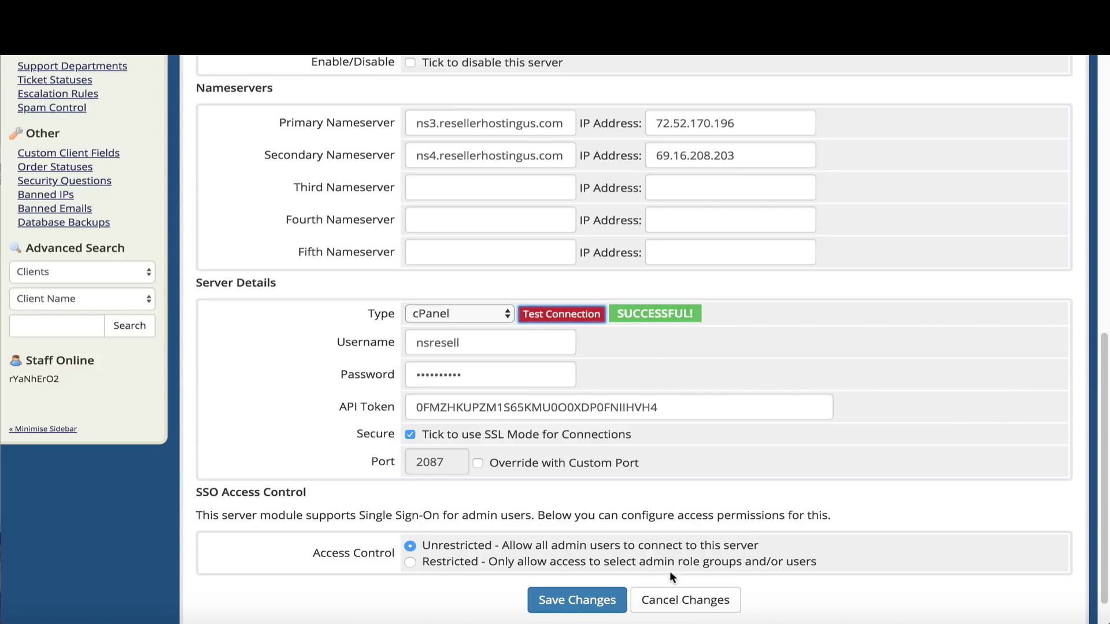
{"action": "left_click", "coordinate": [577, 600]}
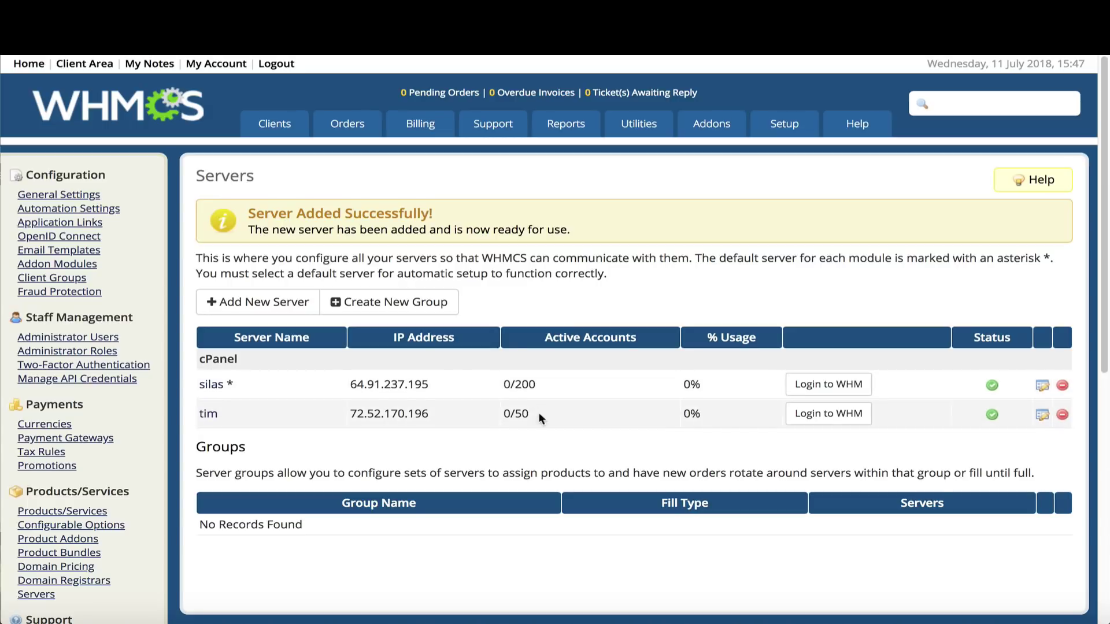
Change server silas's Maximum No. of Accounts from 200 to 50 and save.
{"action": "left_click", "coordinate": [1043, 387]}
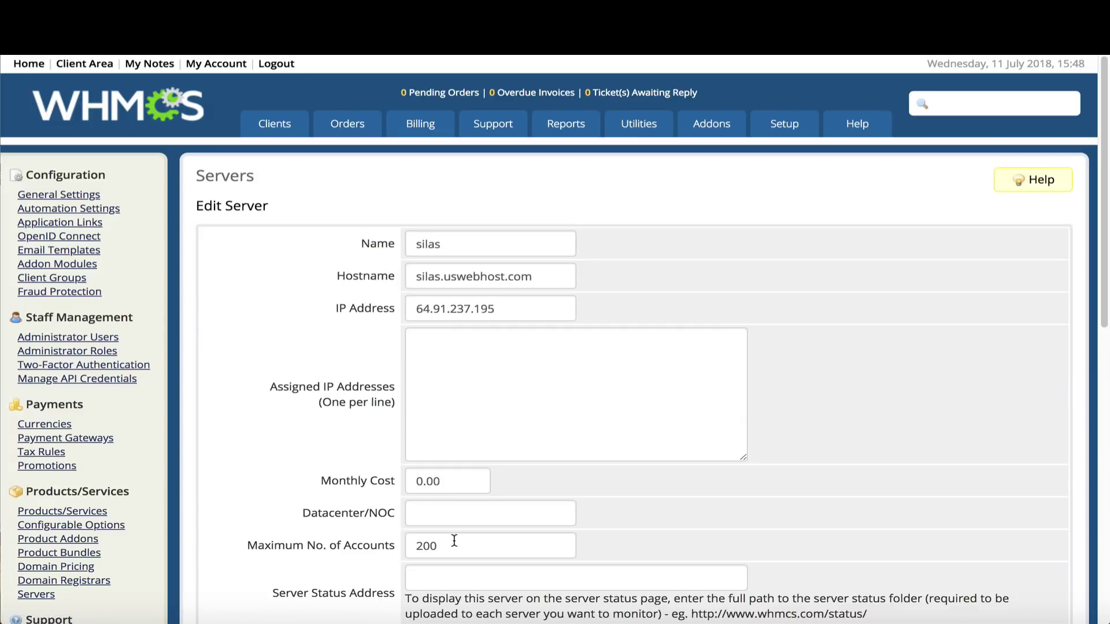
{"action": "double_click", "coordinate": [454, 541]}
{"action": "type", "text": "50"}
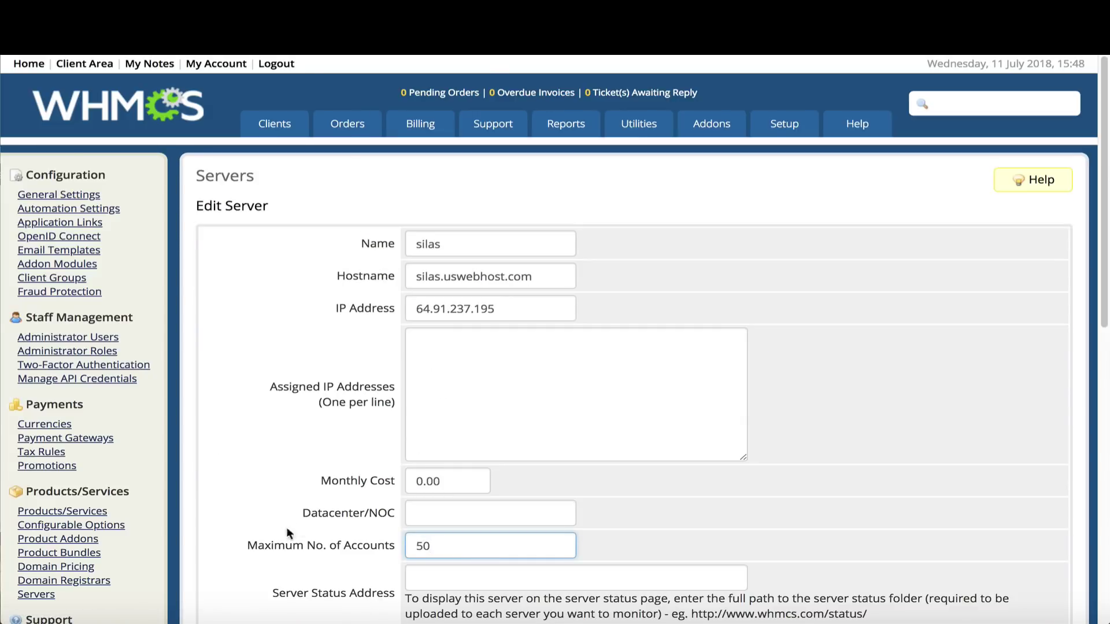
{"action": "scroll", "coordinate": [509, 491], "scroll_direction": "down", "scroll_amount": 10}
{"action": "left_click", "coordinate": [543, 558]}
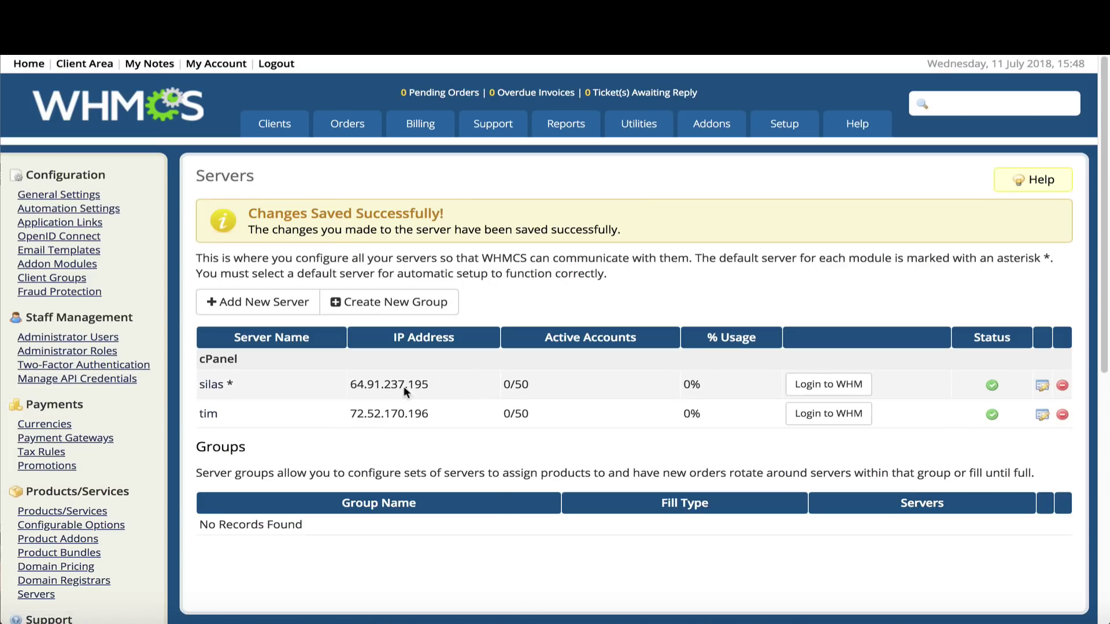
{"action": "left_click_drag", "start_coordinate": [534, 387], "coordinate": [520, 441]}
{"action": "left_click", "coordinate": [549, 440]}
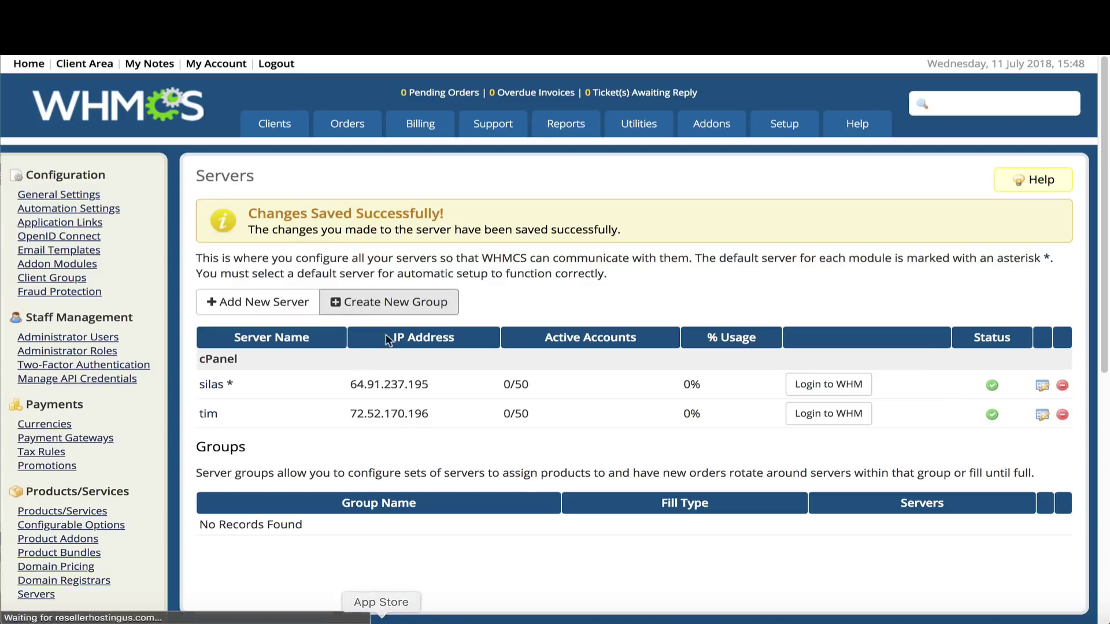
Create server group US containing silas and tim and save it.
{"action": "left_click", "coordinate": [349, 306]}
{"action": "left_click", "coordinate": [378, 233]}
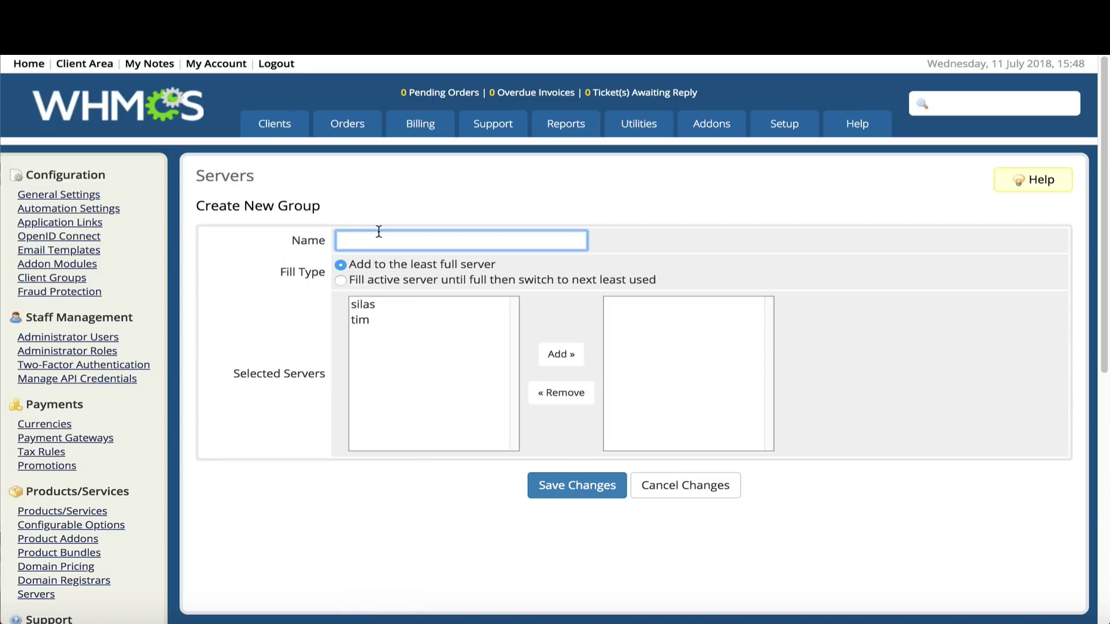
{"action": "type", "text": "US"}
{"action": "left_click", "coordinate": [391, 306]}
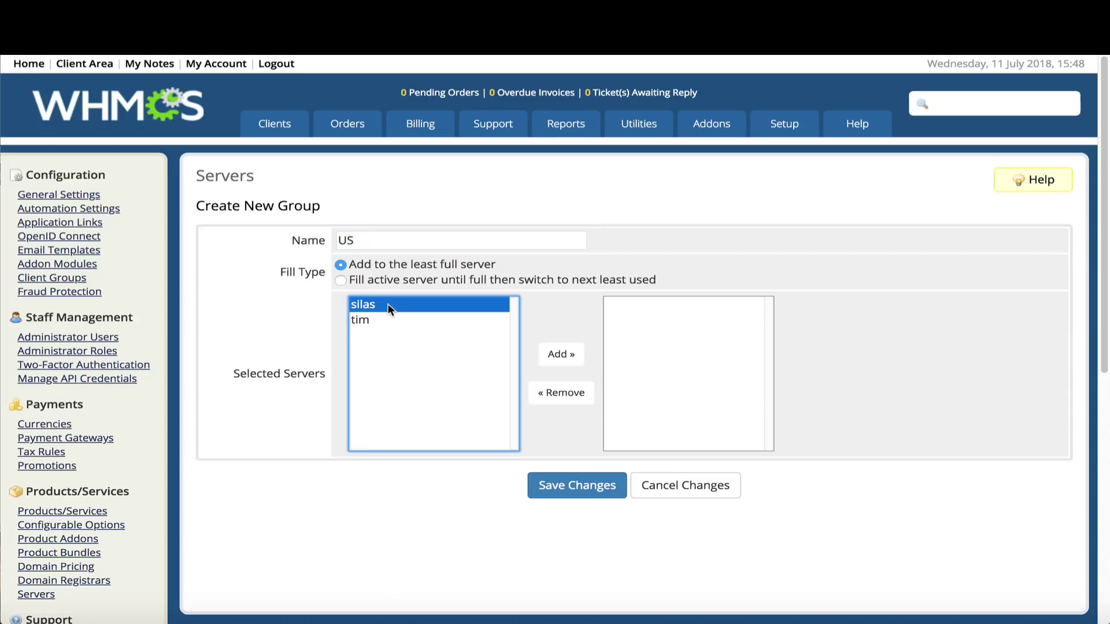
{"action": "left_click", "coordinate": [556, 354]}
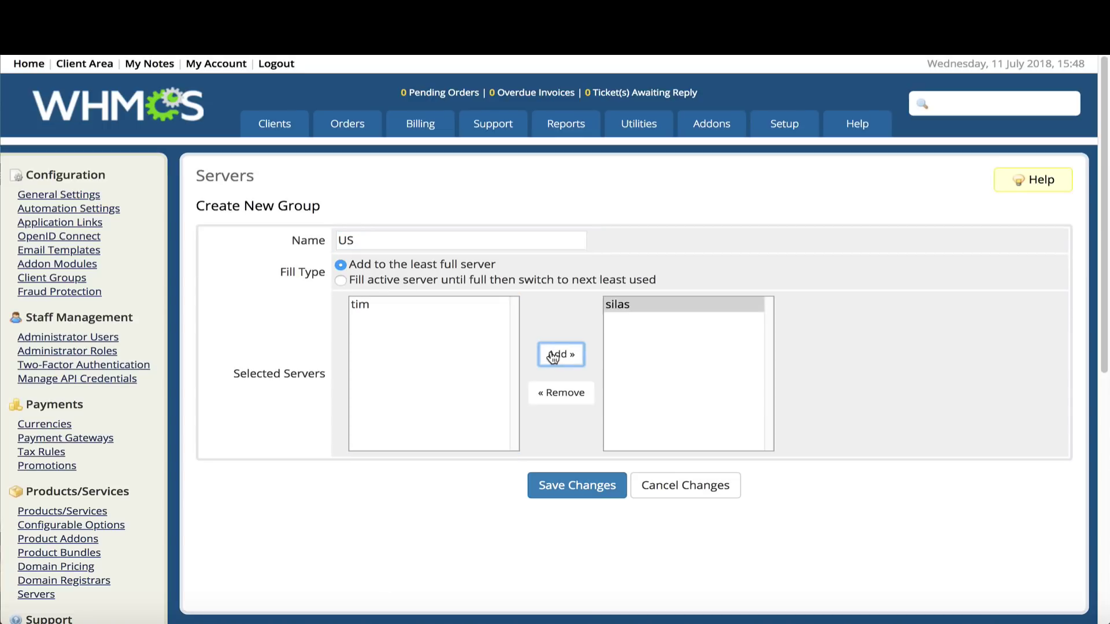
{"action": "left_click", "coordinate": [428, 305]}
{"action": "left_click", "coordinate": [558, 353]}
{"action": "left_click", "coordinate": [543, 482]}
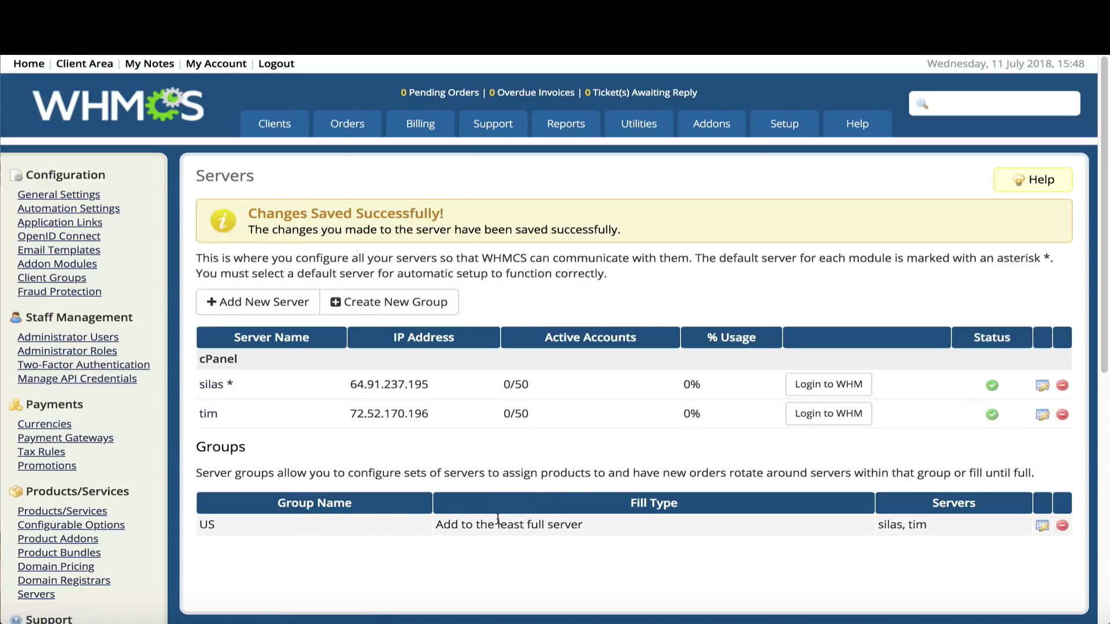
Open the Basic product for editing from the Products/Services list.
{"action": "mouse_move", "coordinate": [783, 124]}
{"action": "mouse_move", "coordinate": [832, 273]}
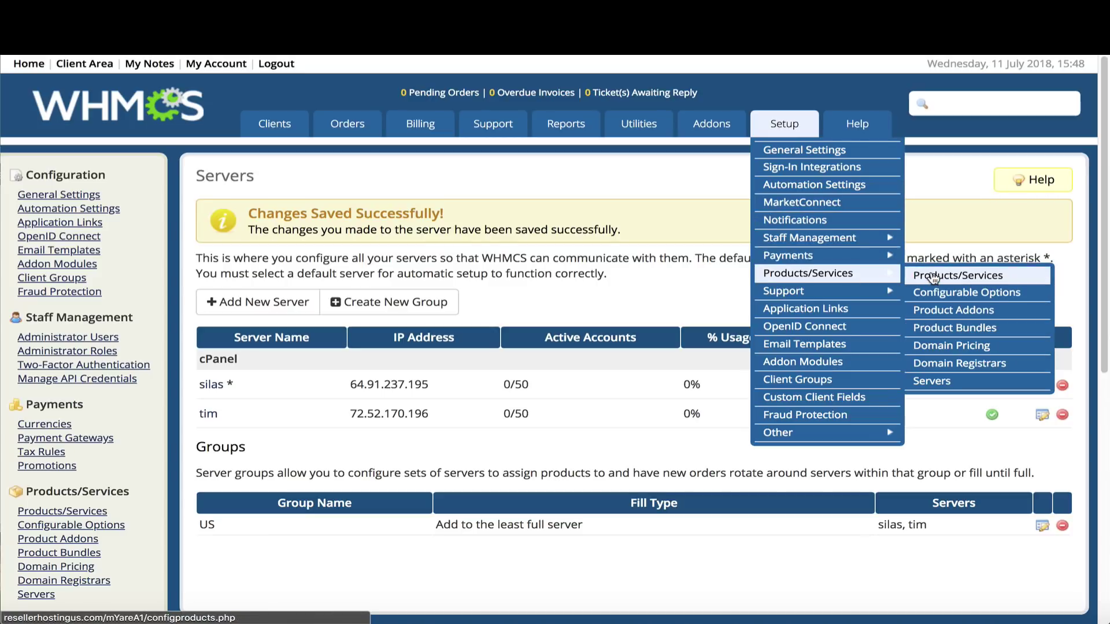
{"action": "left_click", "coordinate": [932, 276]}
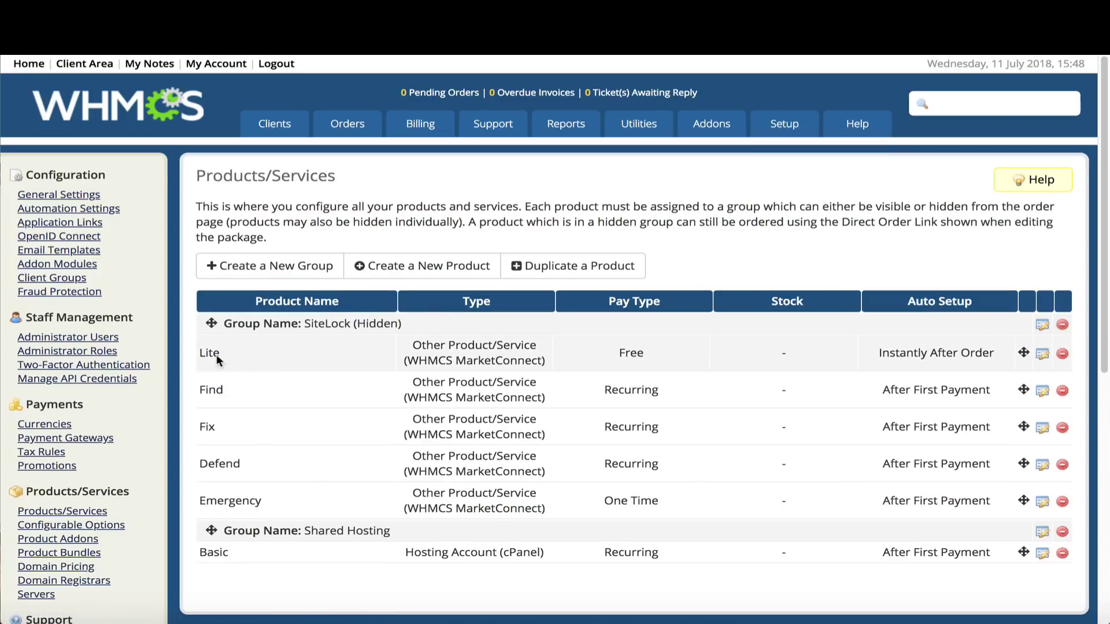
{"action": "left_click_drag", "start_coordinate": [196, 354], "coordinate": [242, 396]}
{"action": "left_click", "coordinate": [220, 364]}
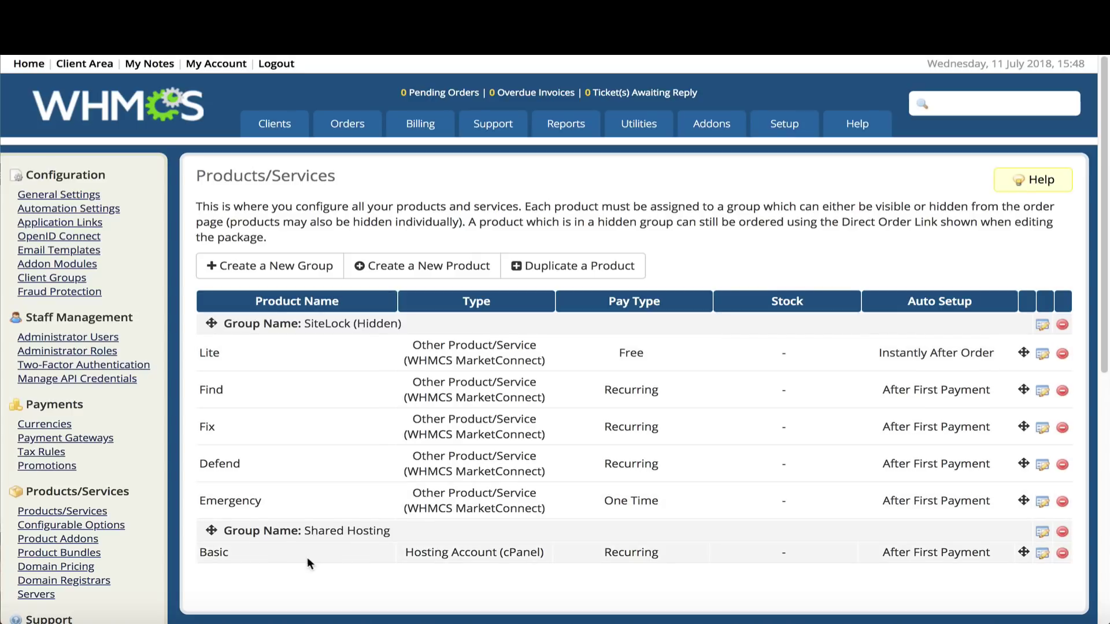
{"action": "left_click_drag", "start_coordinate": [200, 554], "coordinate": [371, 548]}
{"action": "left_click", "coordinate": [1042, 553]}
Set Basic's module Server Group to US and save the settings.
{"action": "left_click", "coordinate": [382, 240]}
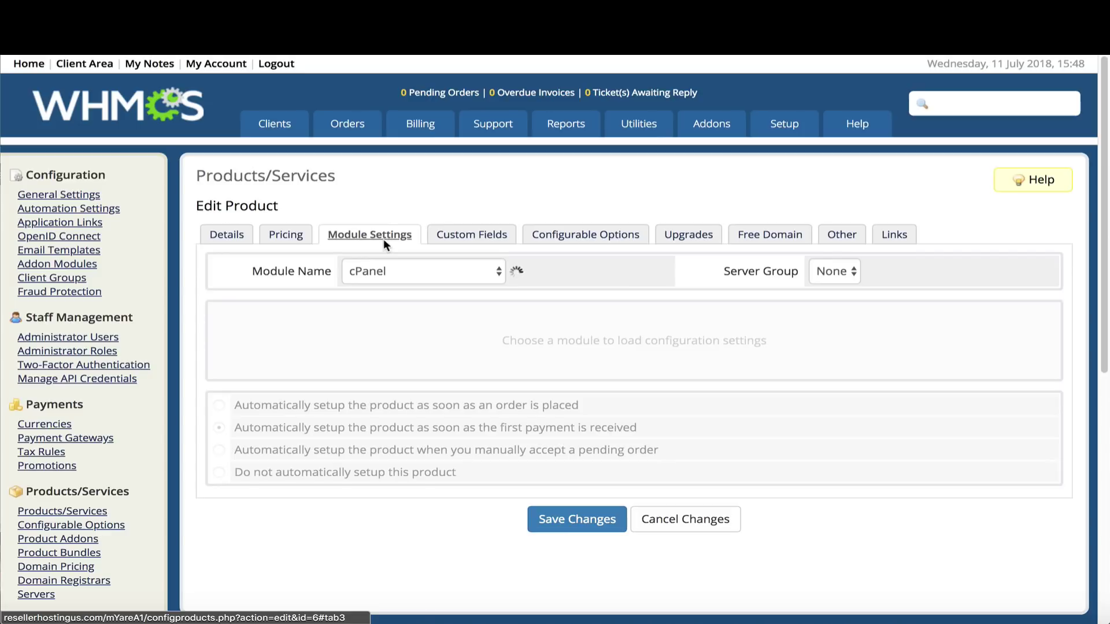
{"action": "left_click", "coordinate": [843, 272]}
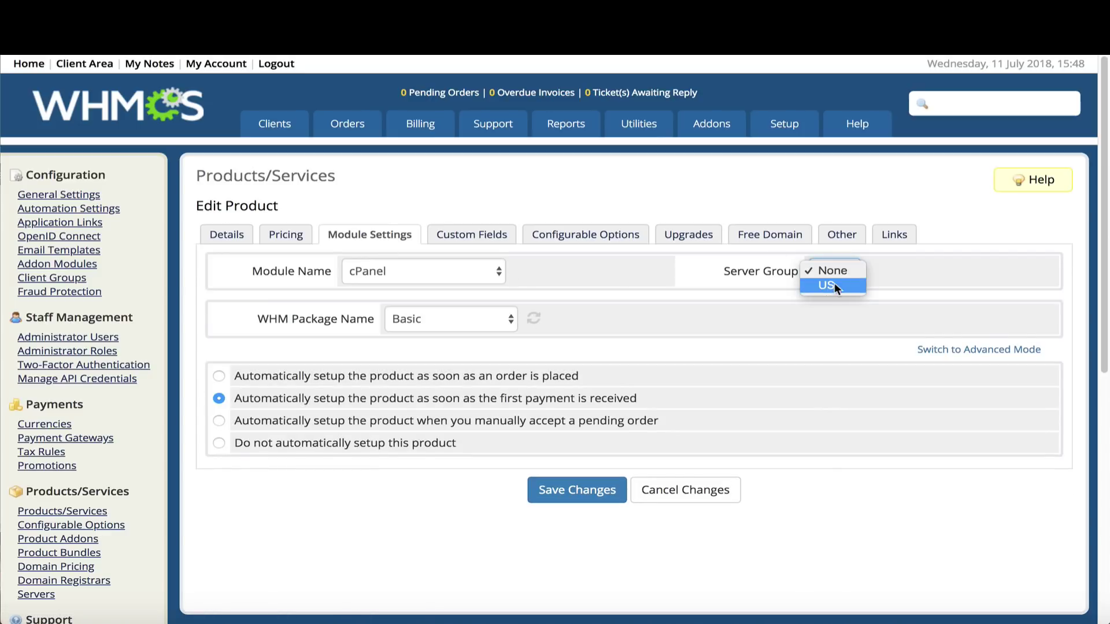
{"action": "left_click", "coordinate": [834, 285]}
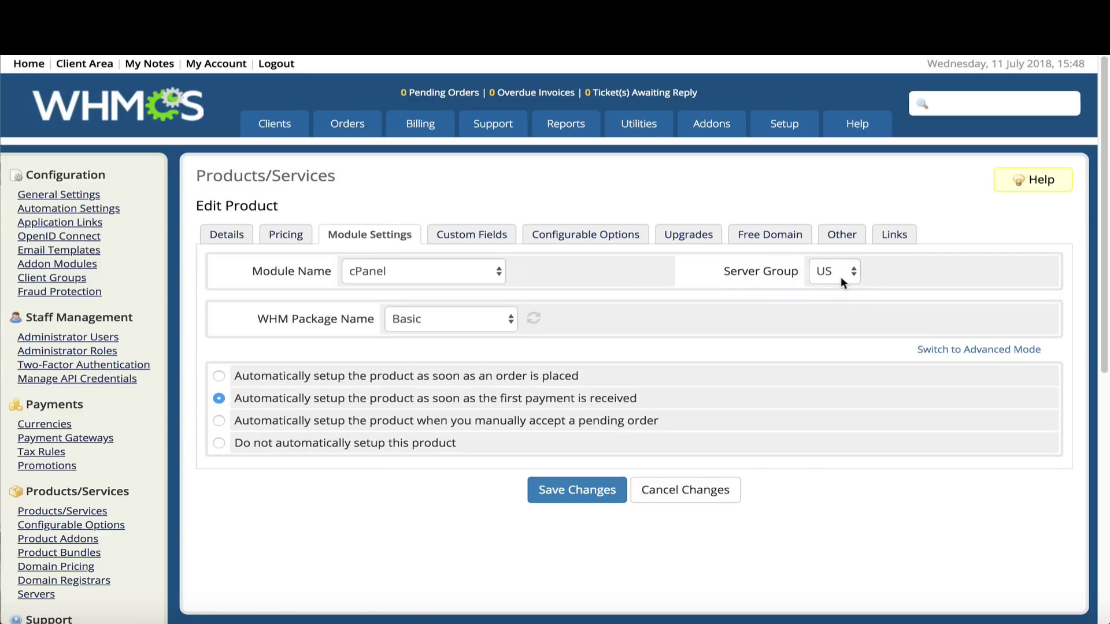
{"action": "left_click", "coordinate": [564, 482]}
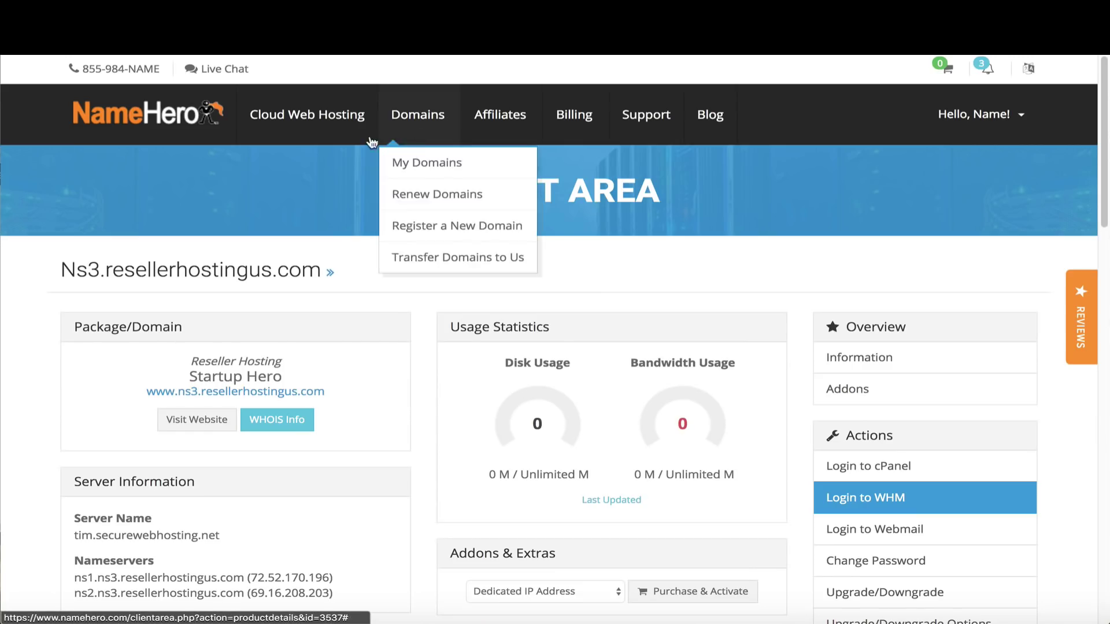
Browse NameHero's Reseller Hosting plans: Startup $9.57, Corporate $19.77, Entrepreneur $14.37.
{"action": "mouse_move", "coordinate": [306, 115]}
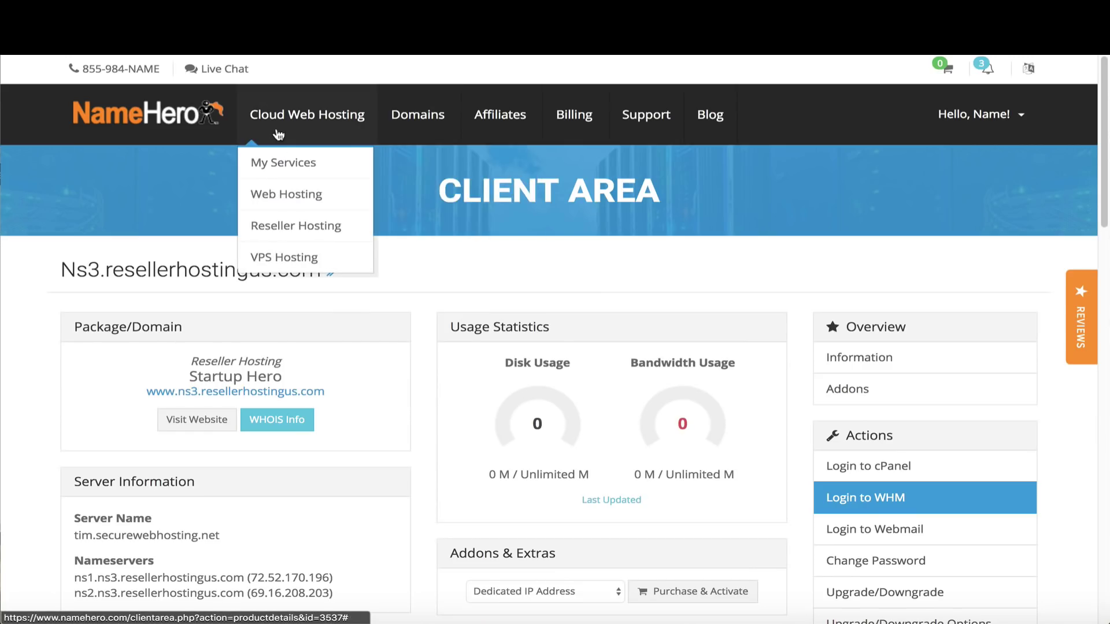
{"action": "left_click", "coordinate": [284, 223]}
{"action": "scroll", "coordinate": [431, 318], "scroll_direction": "down", "scroll_amount": 4}
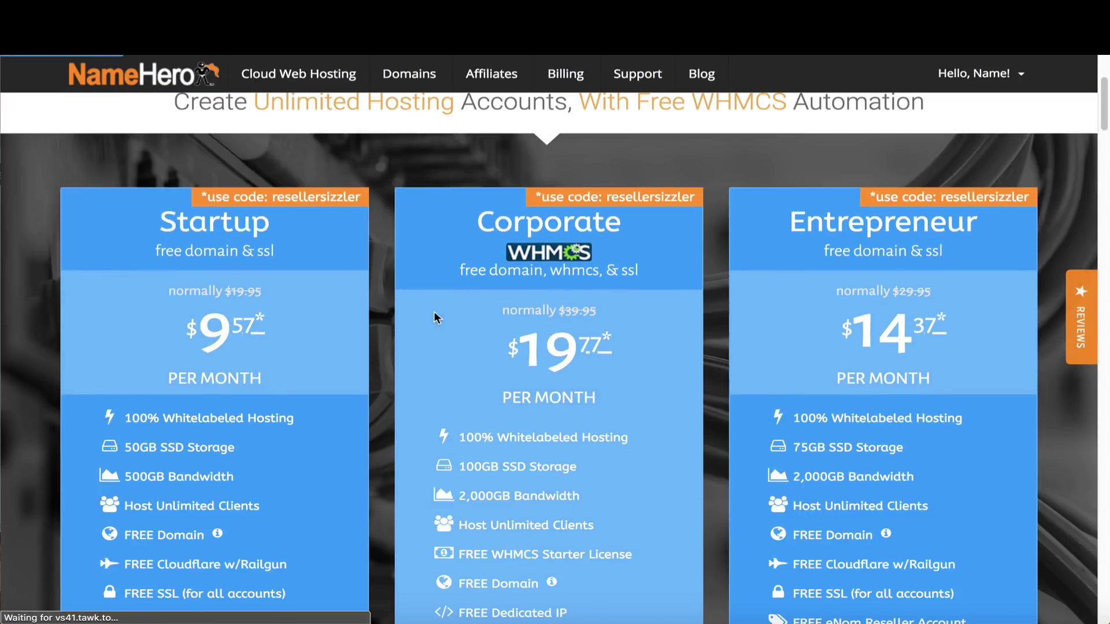
{"action": "scroll", "coordinate": [245, 272], "scroll_direction": "down", "scroll_amount": 2}
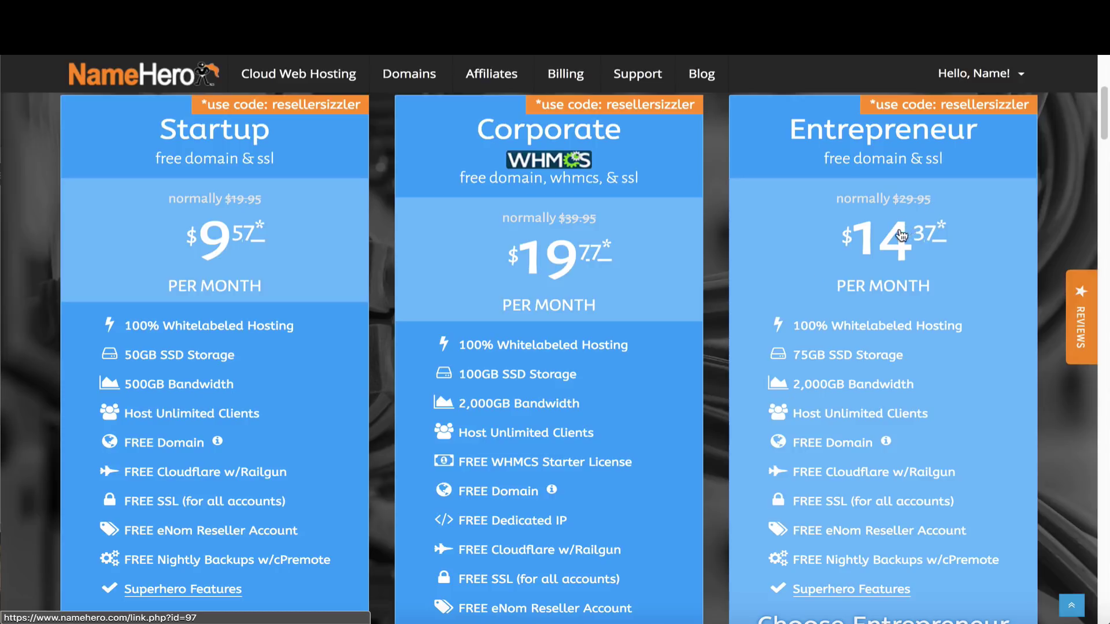
{"action": "scroll", "coordinate": [899, 243], "scroll_direction": "up", "scroll_amount": 3}
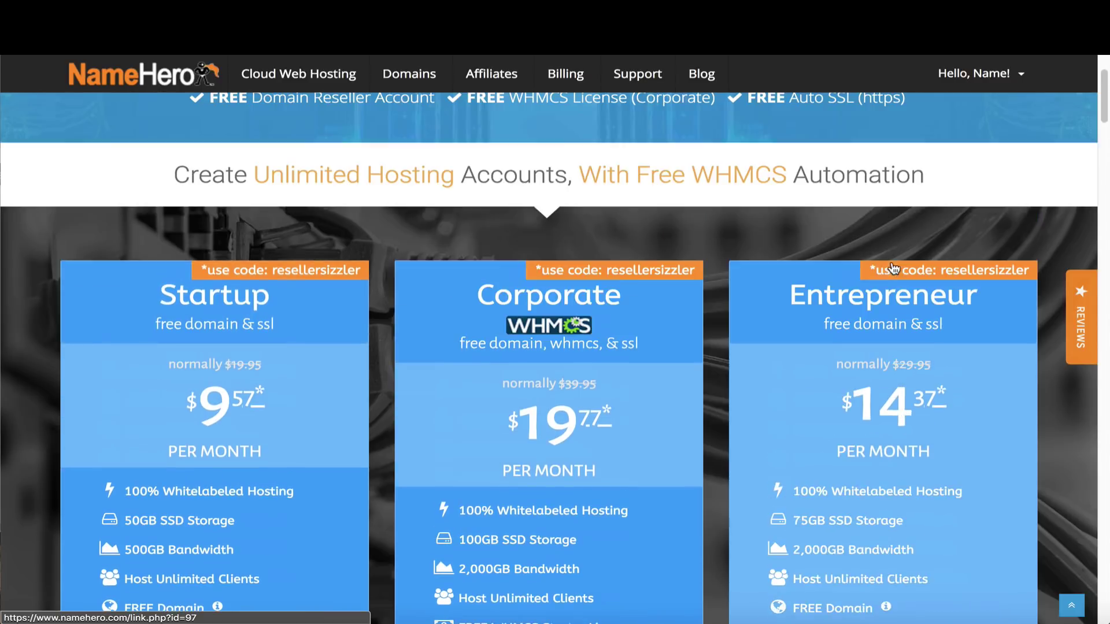
{"action": "scroll", "coordinate": [890, 269], "scroll_direction": "up", "scroll_amount": 2}
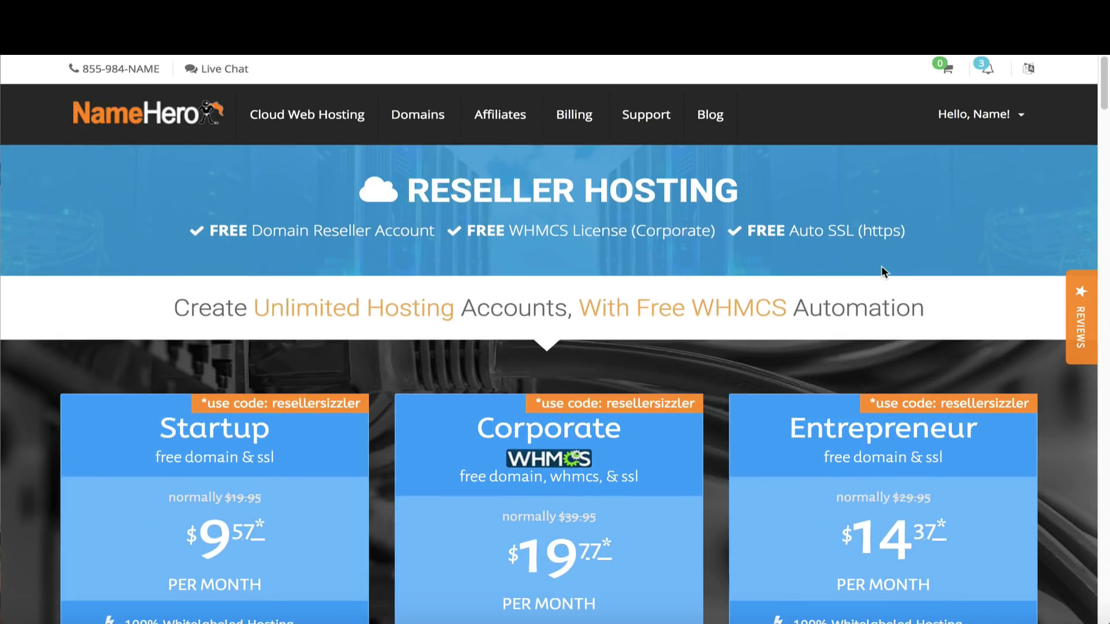